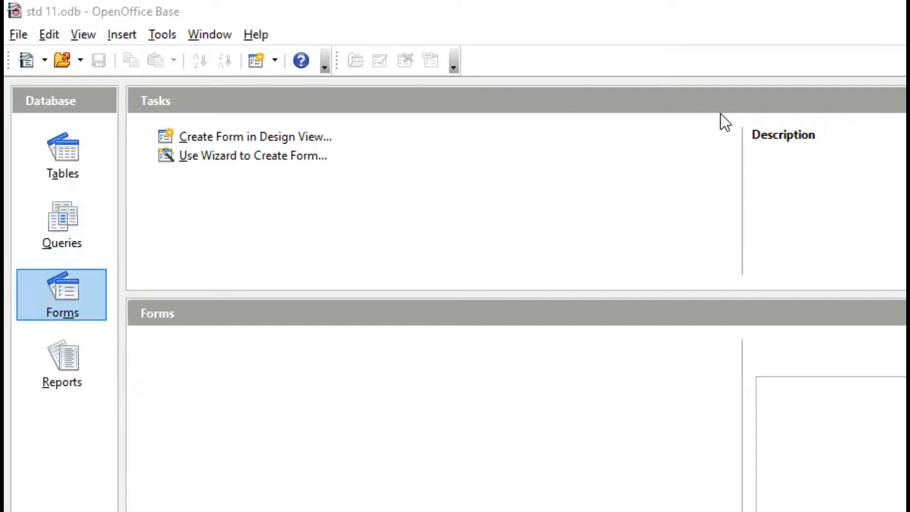
Open the Supplier table, examine its fields and records, and close the table
{"action": "left_click", "coordinate": [62, 173]}
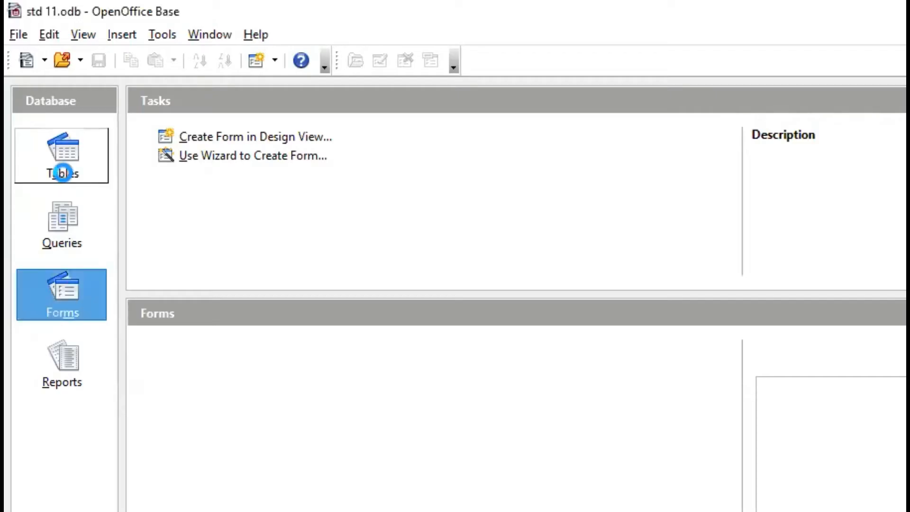
{"action": "left_click", "coordinate": [62, 173]}
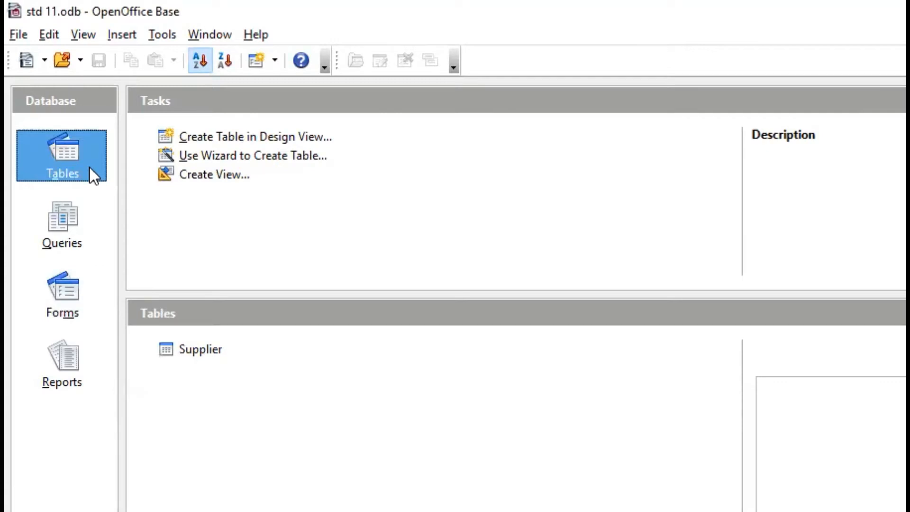
{"action": "left_click", "coordinate": [177, 353]}
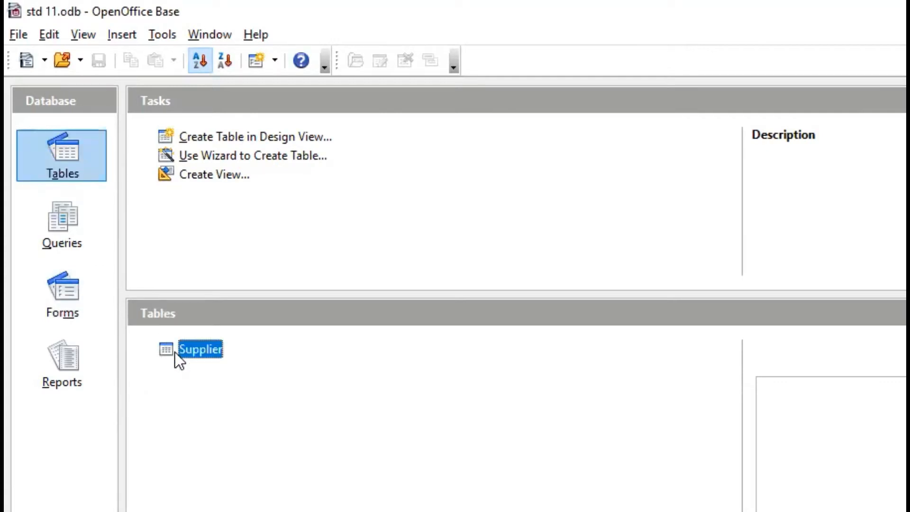
{"action": "key", "text": "Return"}
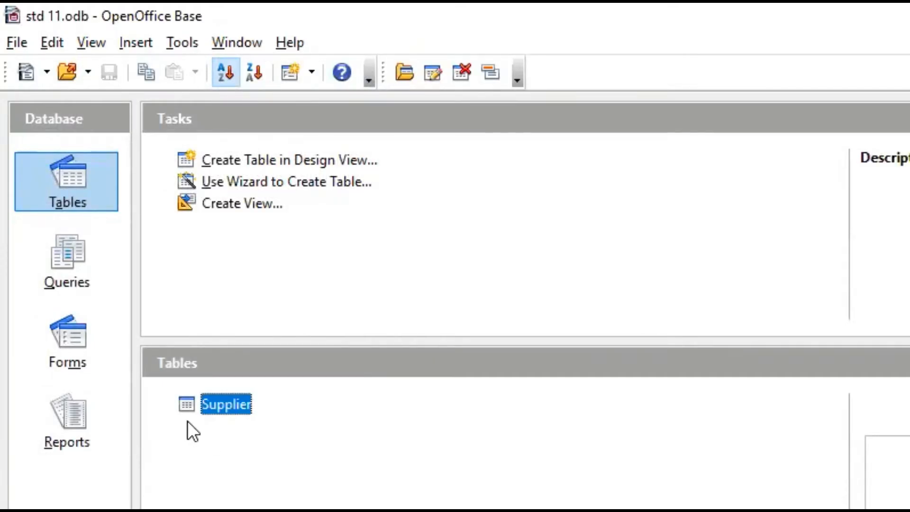
{"action": "double_click", "coordinate": [189, 406]}
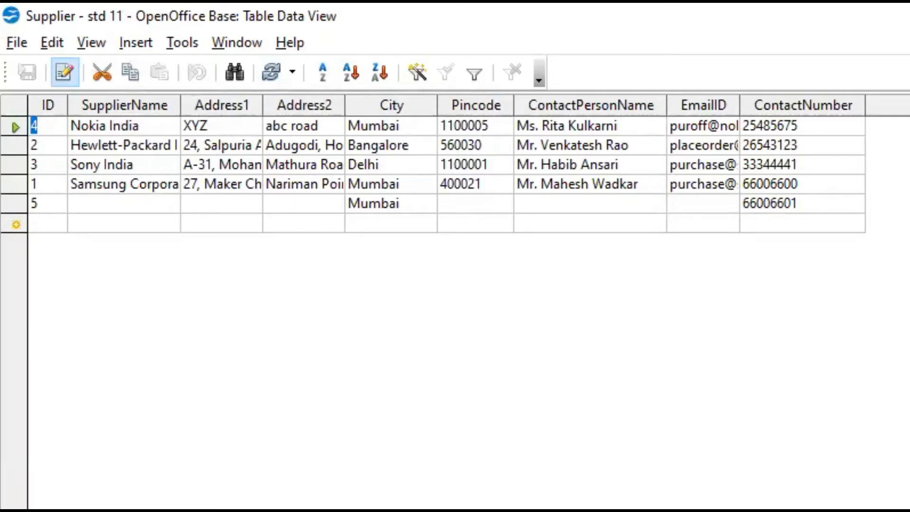
{"action": "left_click", "coordinate": [180, 43]}
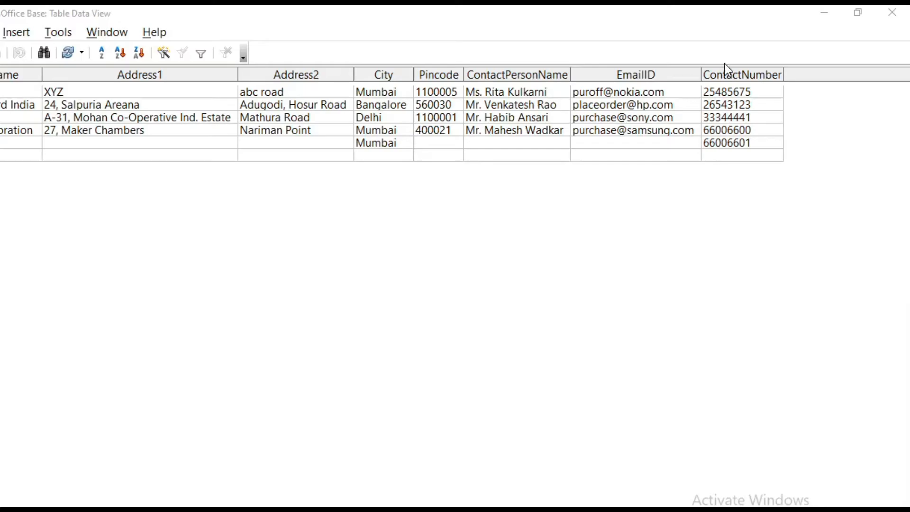
{"action": "left_click", "coordinate": [892, 12]}
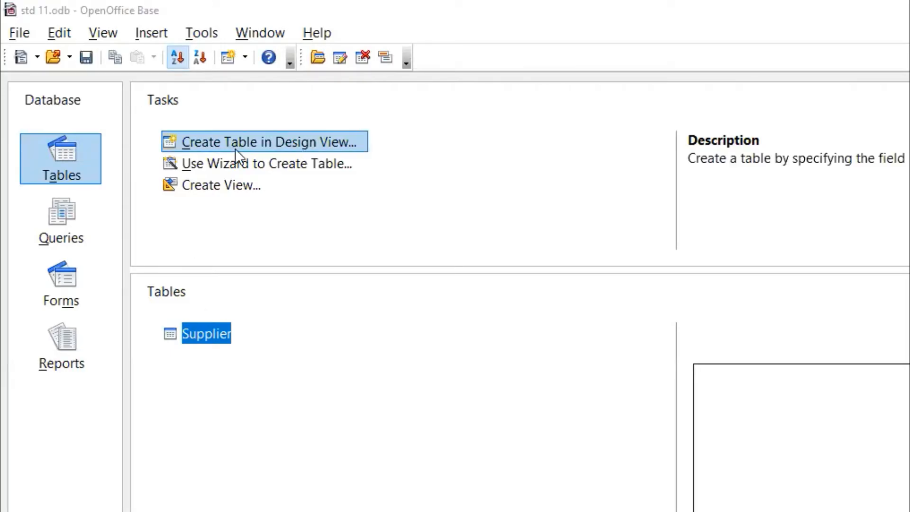
Start the Table Wizard, choose the Employees sample table in the Business category and look through its available fields
{"action": "left_click", "coordinate": [291, 161]}
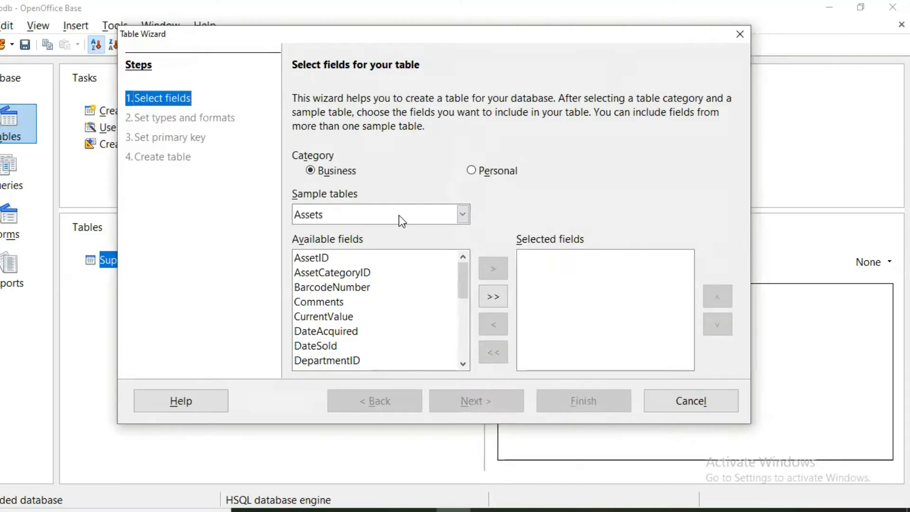
{"action": "left_click", "coordinate": [570, 281]}
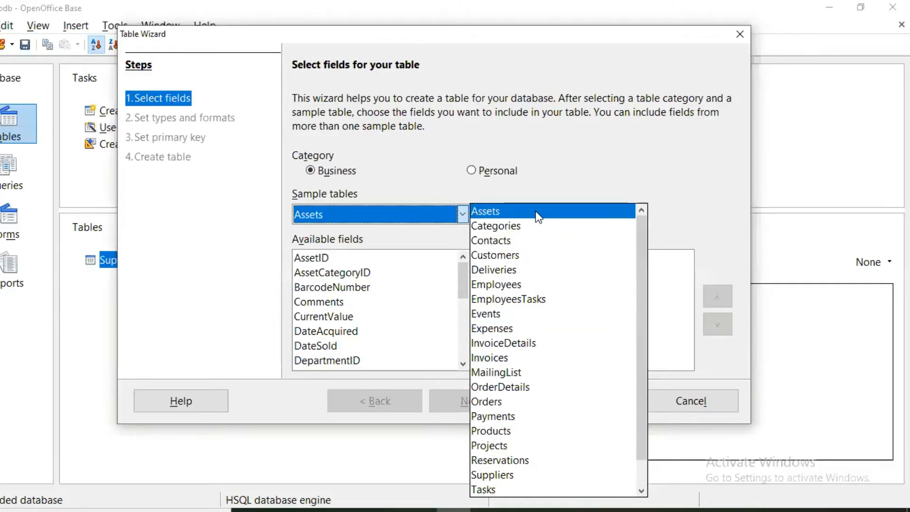
{"action": "left_click", "coordinate": [527, 286]}
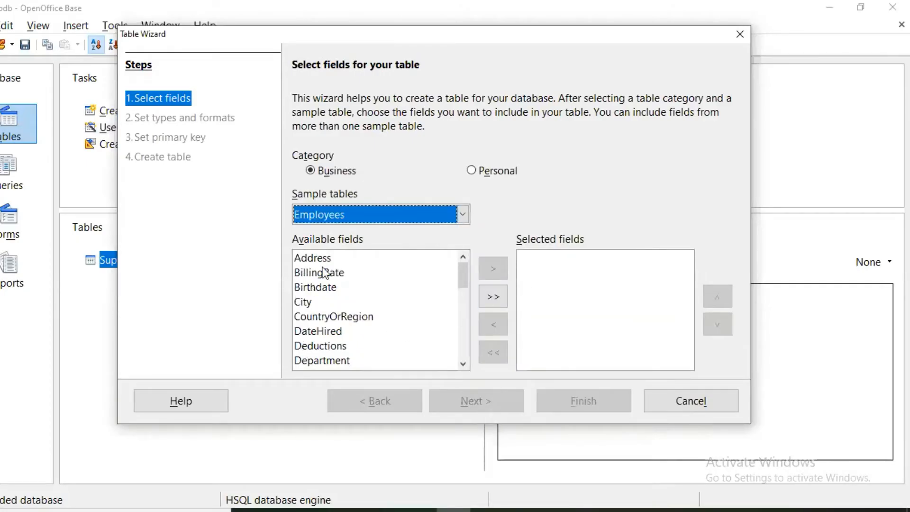
{"action": "scroll", "coordinate": [341, 299], "scroll_direction": "down", "scroll_amount": 6}
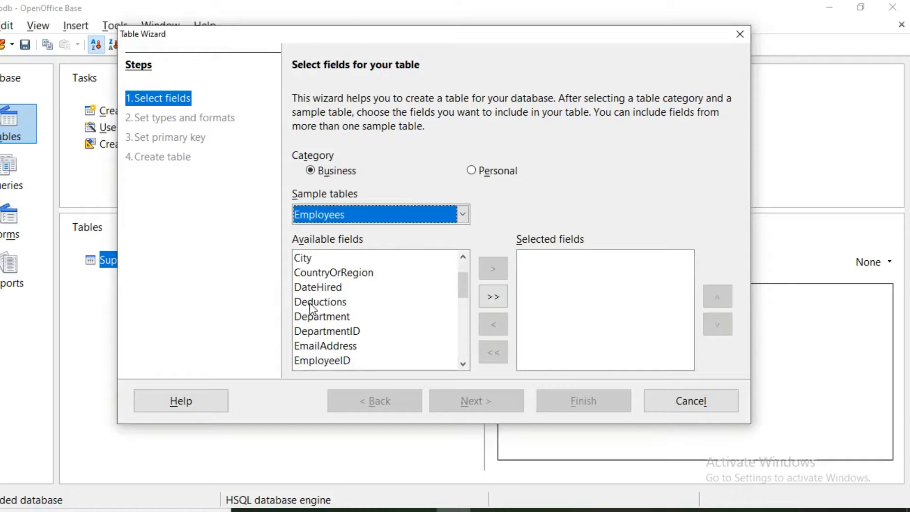
{"action": "scroll", "coordinate": [312, 298], "scroll_direction": "up", "scroll_amount": 6}
Add the Address, City and Birthdate fields to the wizard's selected fields
{"action": "left_click", "coordinate": [326, 260]}
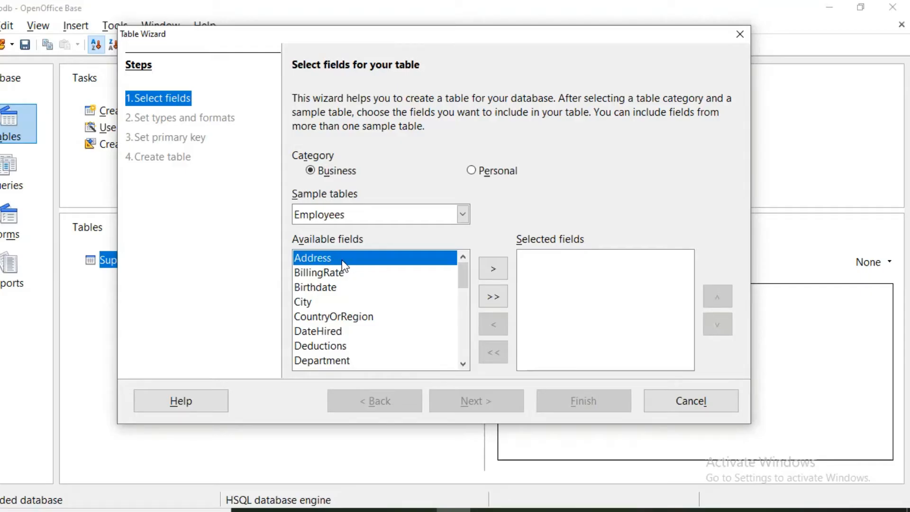
{"action": "left_click", "coordinate": [493, 268]}
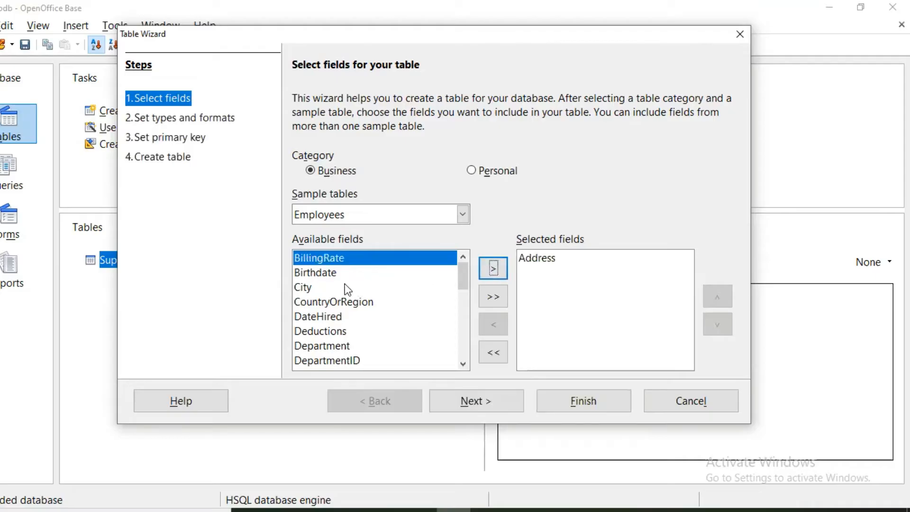
{"action": "left_click", "coordinate": [315, 285]}
{"action": "left_click", "coordinate": [494, 268]}
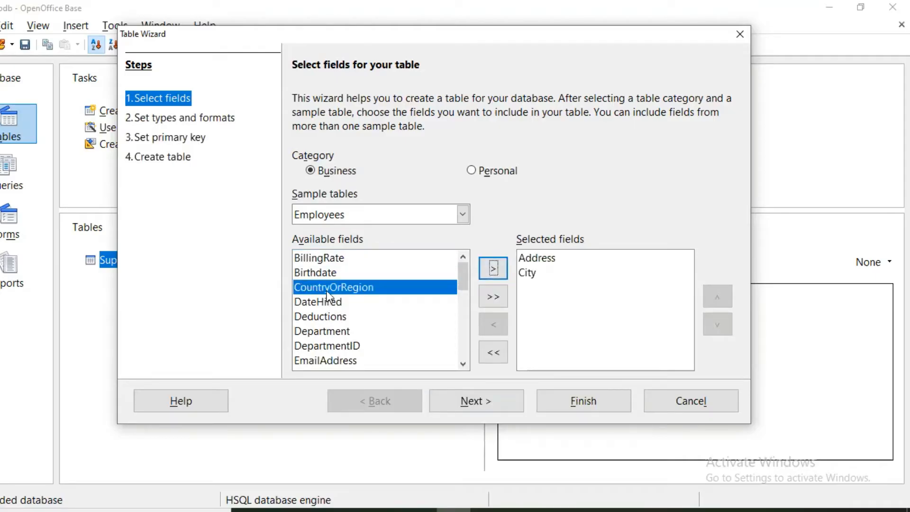
{"action": "left_click", "coordinate": [324, 275]}
{"action": "left_click", "coordinate": [493, 270]}
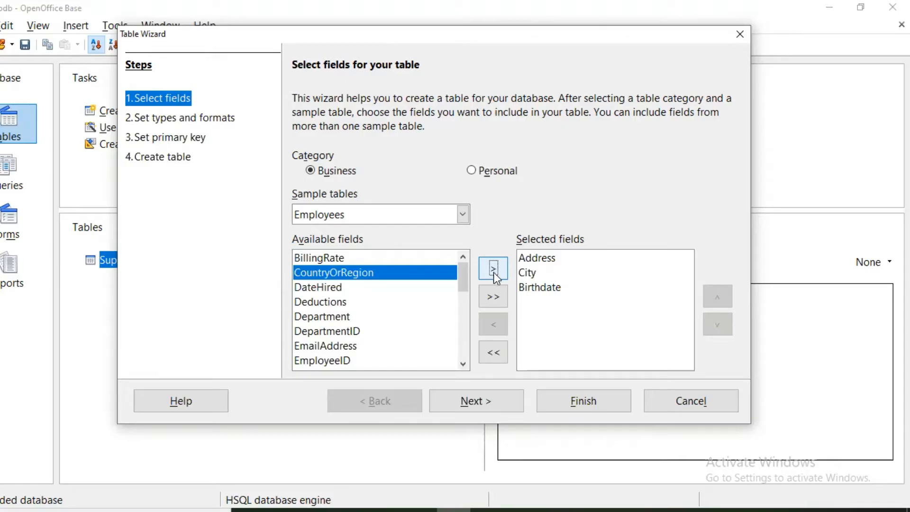
Clear the wizard's selected fields and add all available Employees fields at once
{"action": "left_click", "coordinate": [493, 352]}
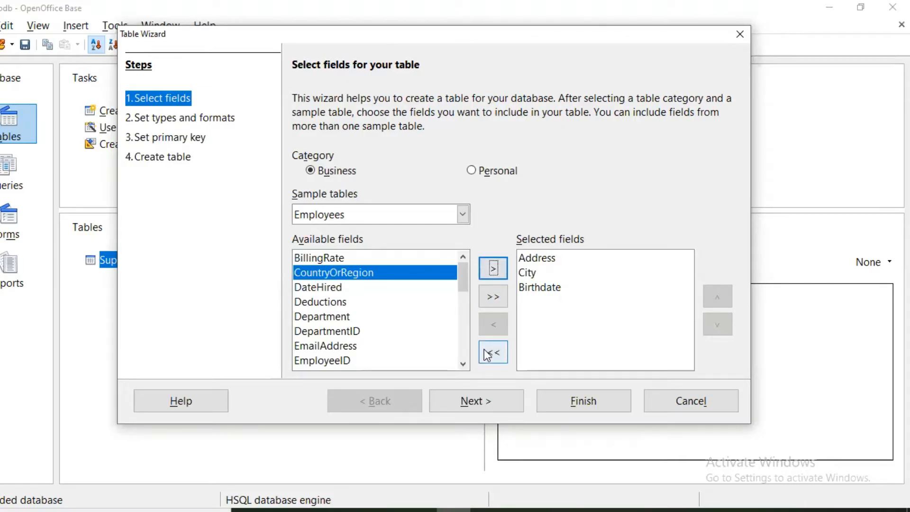
{"action": "left_click", "coordinate": [502, 303]}
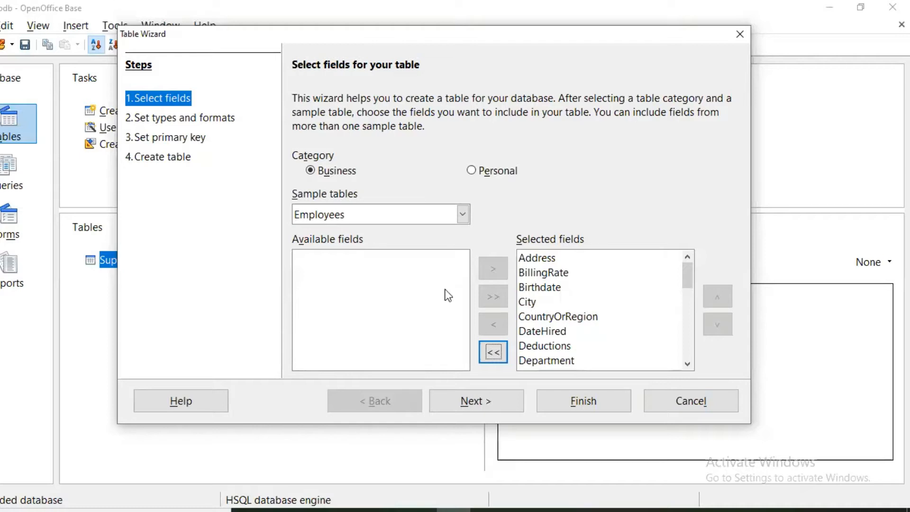
Look through the Personal category's sample tables, choose Accounts, and cancel the Table Wizard
{"action": "left_click", "coordinate": [474, 171]}
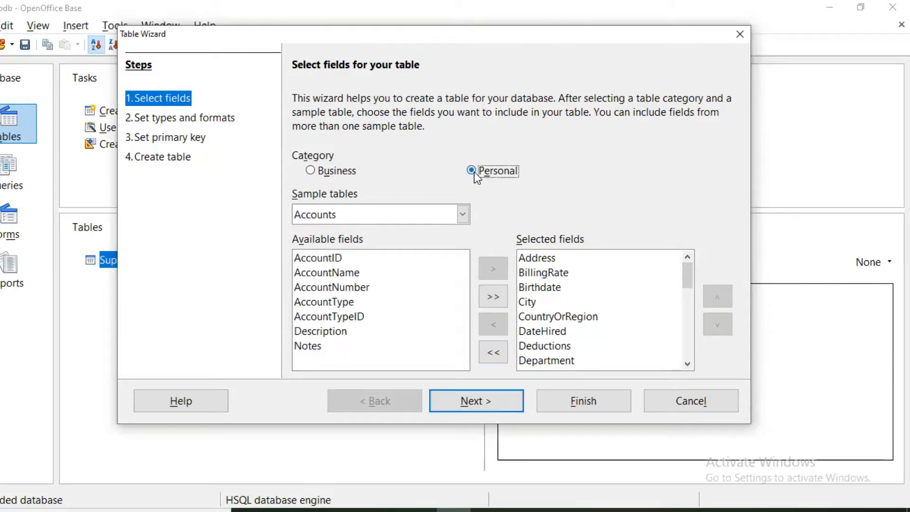
{"action": "left_click", "coordinate": [418, 213]}
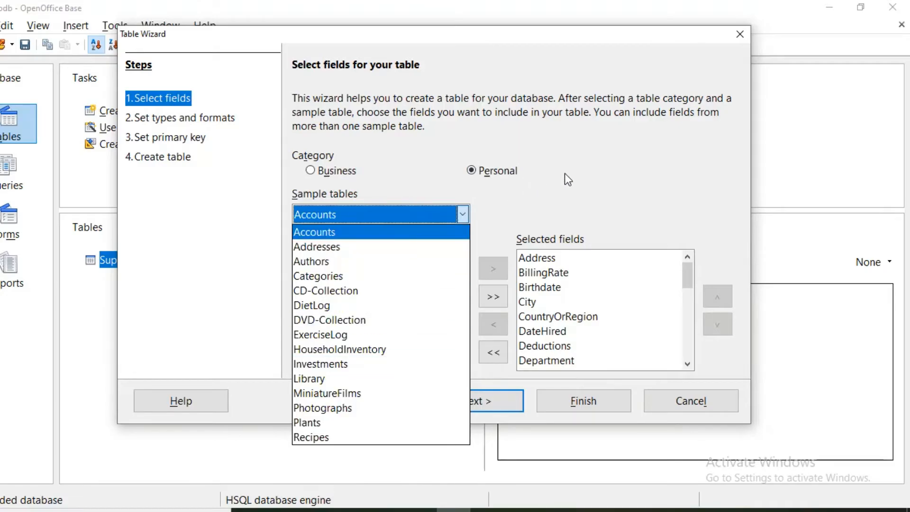
{"action": "left_click", "coordinate": [403, 233]}
{"action": "left_click", "coordinate": [667, 403]}
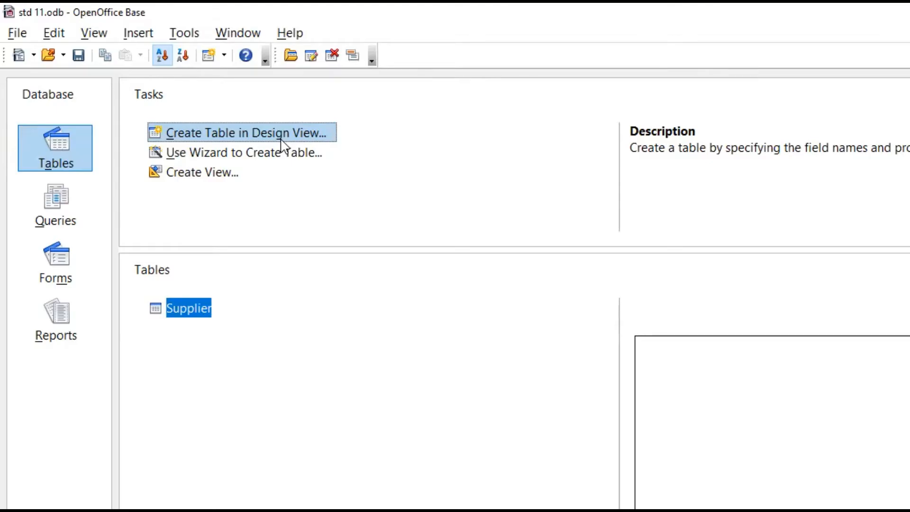
Create a new table in Design View and name its first field FirstName
{"action": "left_click", "coordinate": [218, 133]}
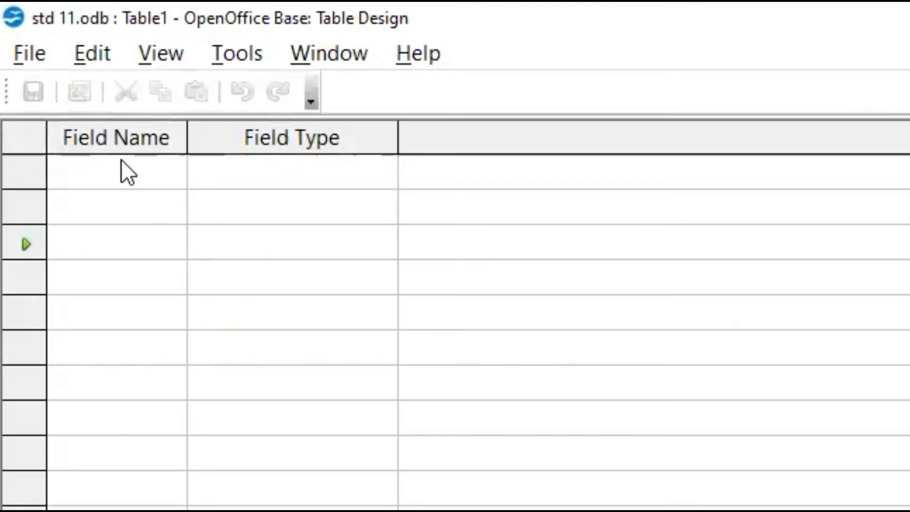
{"action": "left_click", "coordinate": [122, 170]}
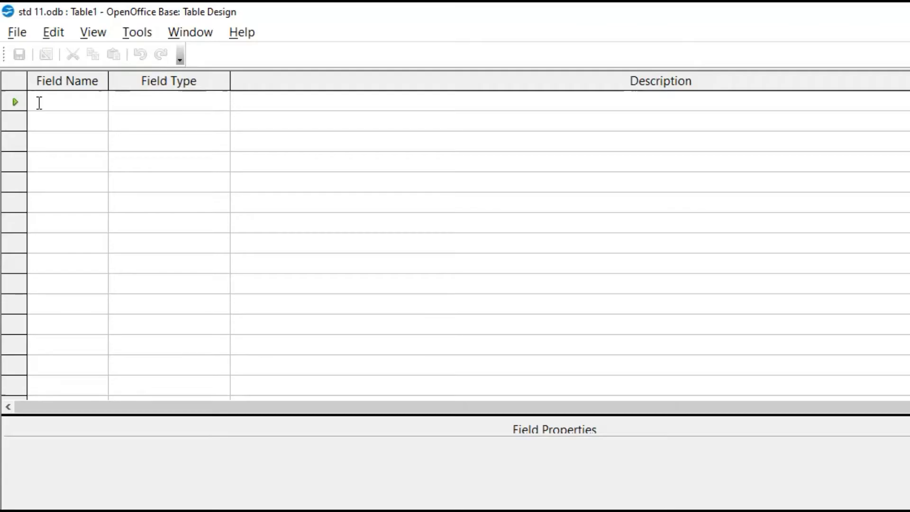
{"action": "type", "text": "FirstName"}
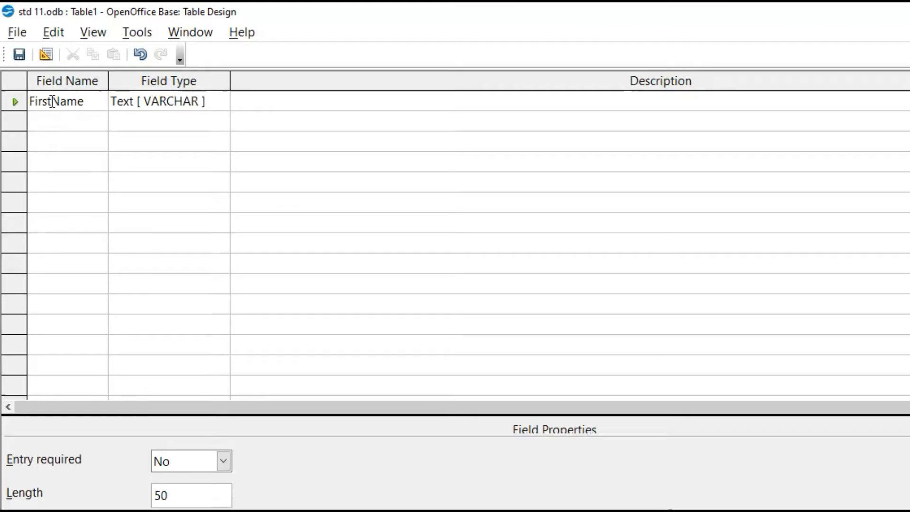
Try the name First_Name for the first field, and remove the underscore again
{"action": "left_click", "coordinate": [52, 101]}
{"action": "key", "text": "BackSpace"}
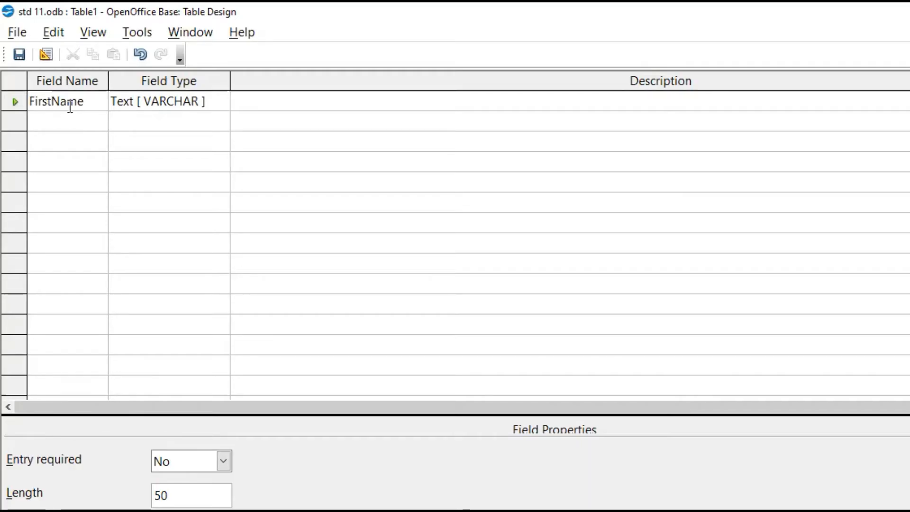
{"action": "type", "text": "_"}
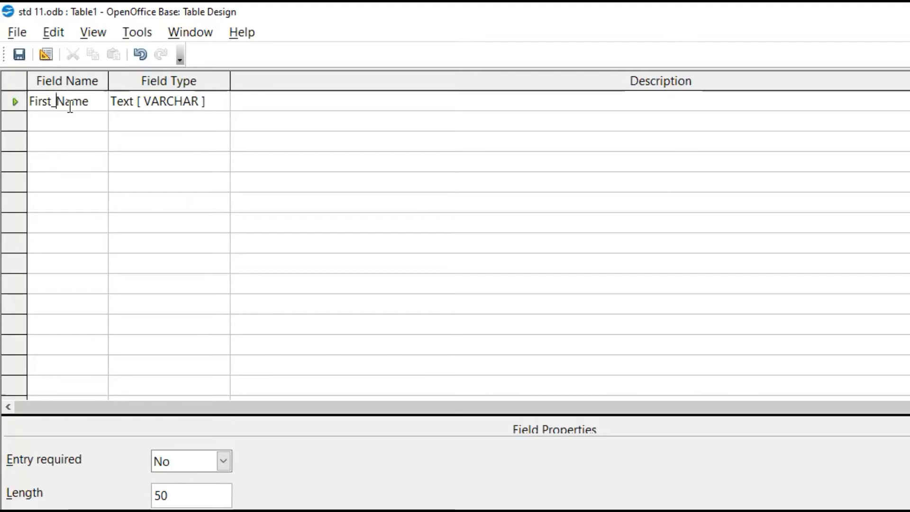
{"action": "key", "text": "BackSpace"}
Set the FirstName field's type to Text [ VARCHAR_IGNORECASE ]
{"action": "left_click", "coordinate": [202, 104]}
{"action": "left_click", "coordinate": [219, 103]}
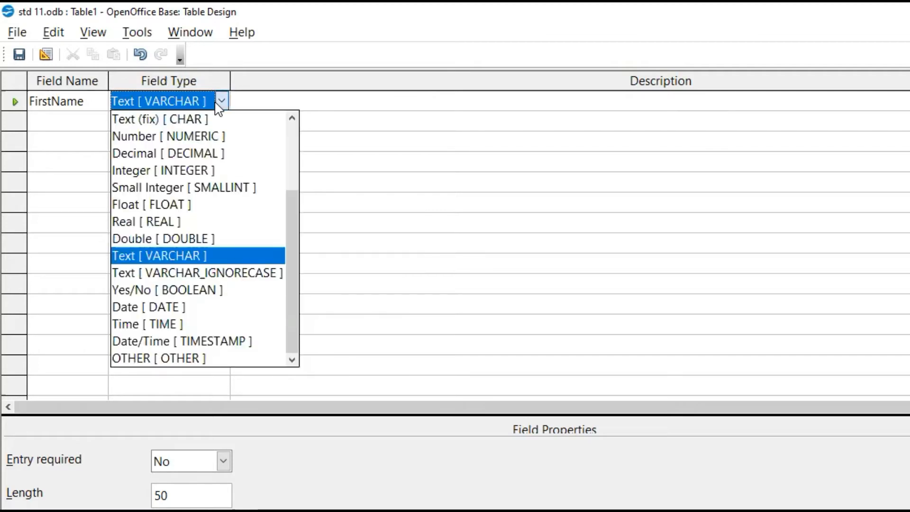
{"action": "left_click", "coordinate": [213, 274]}
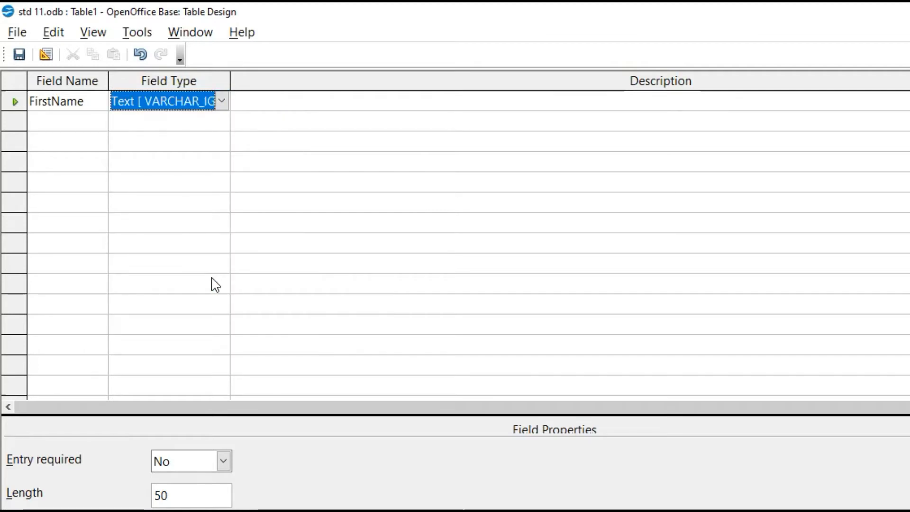
Add a second field named LastName with the type Text [ VARCHAR_IGNORECASE ]
{"action": "left_click", "coordinate": [48, 125]}
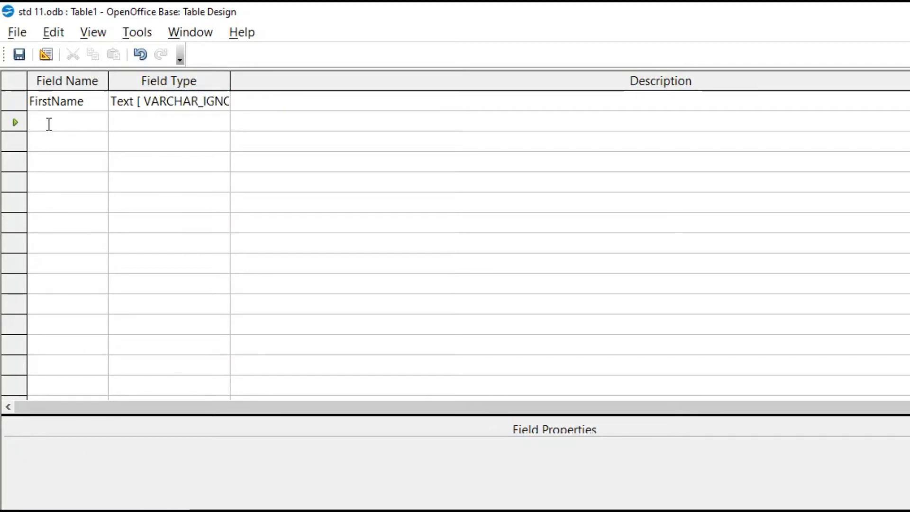
{"action": "type", "text": "LastName"}
{"action": "key", "text": "Tab"}
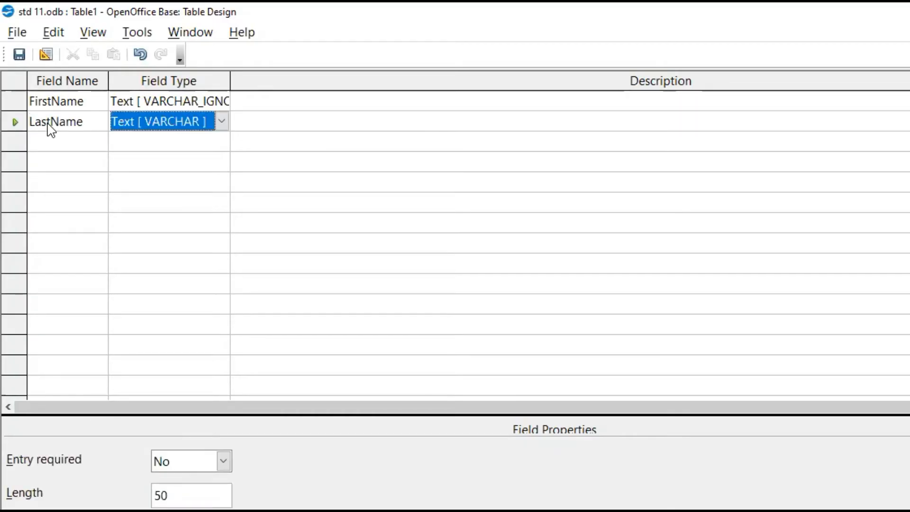
{"action": "left_click", "coordinate": [222, 121]}
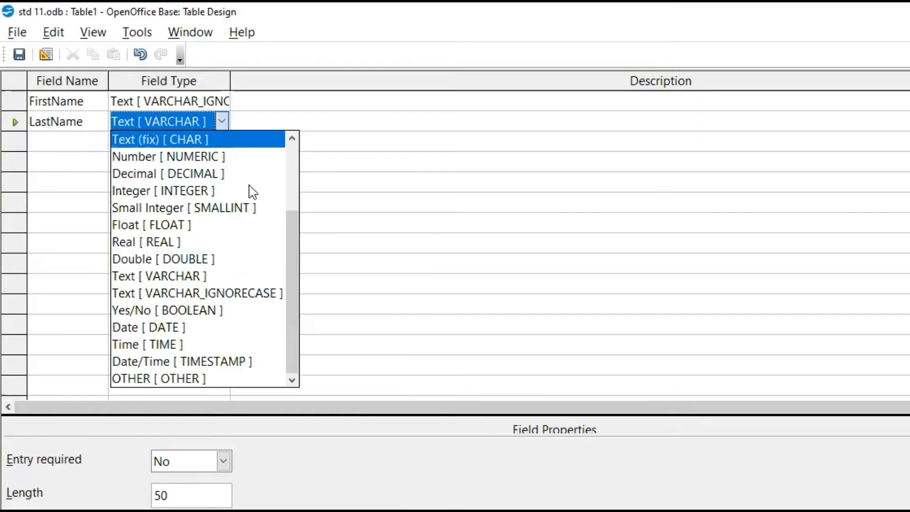
{"action": "left_click", "coordinate": [254, 296]}
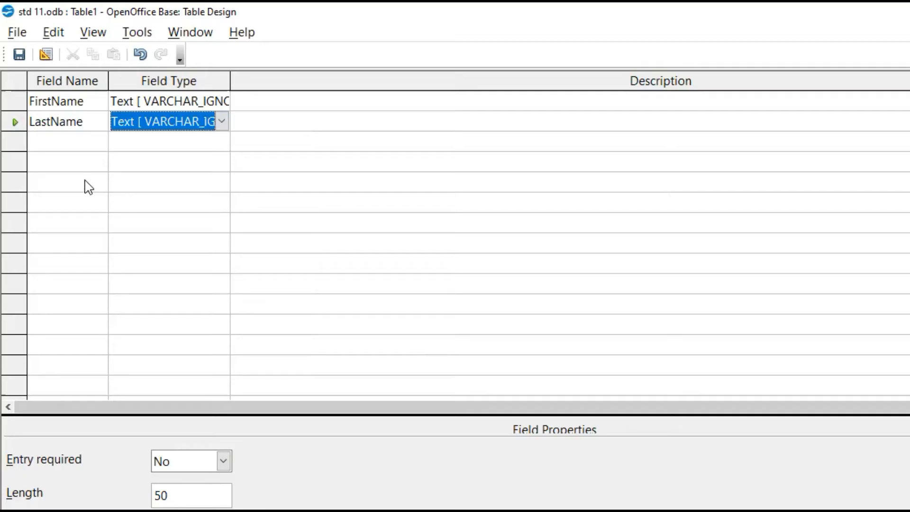
Add a third field named Add1 with the type Text [ VARCHAR_IGNORECASE ]
{"action": "left_click", "coordinate": [83, 140]}
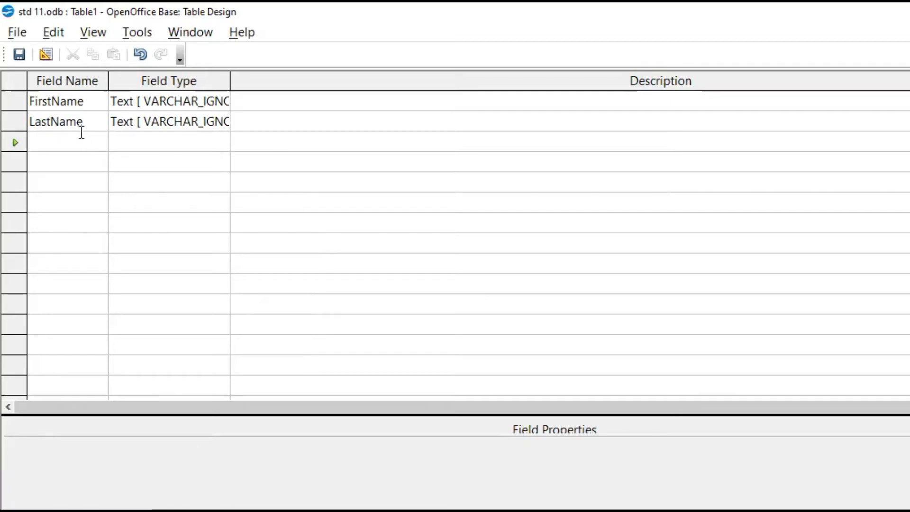
{"action": "type", "text": "Add1"}
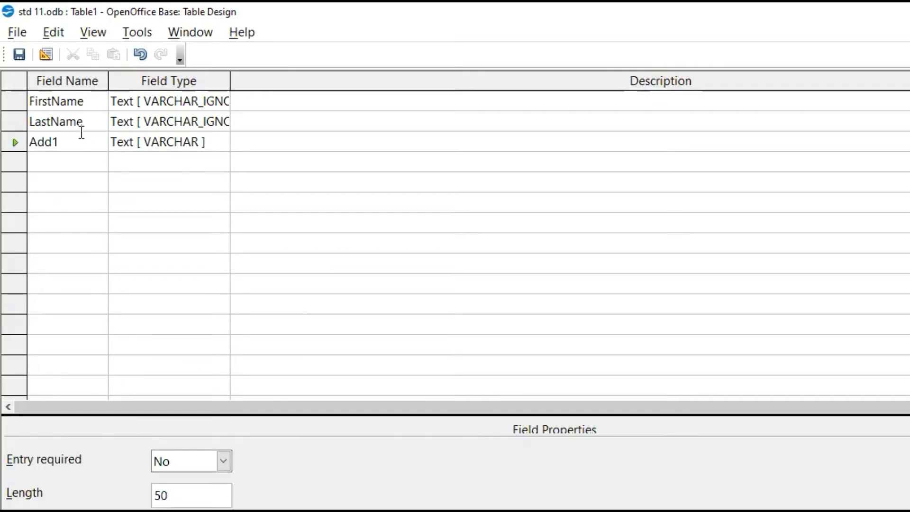
{"action": "left_click", "coordinate": [223, 141]}
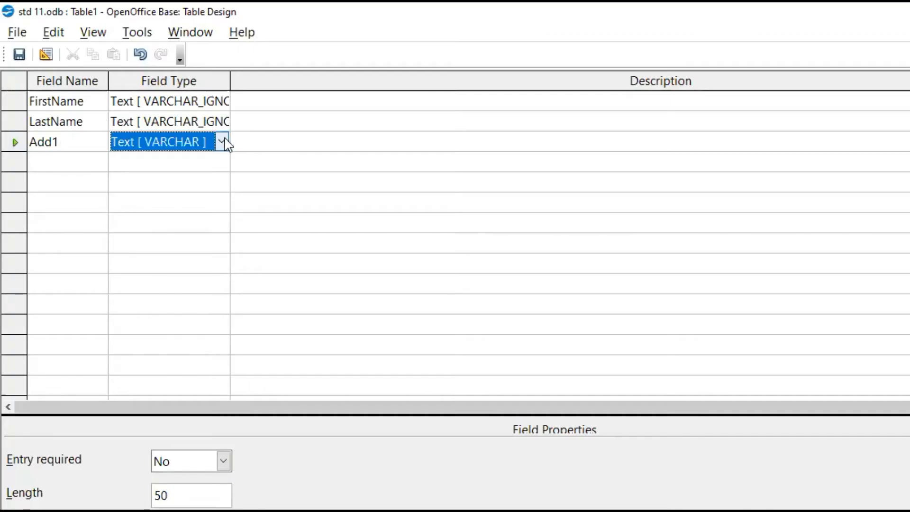
{"action": "left_click", "coordinate": [222, 141]}
{"action": "left_click", "coordinate": [223, 307]}
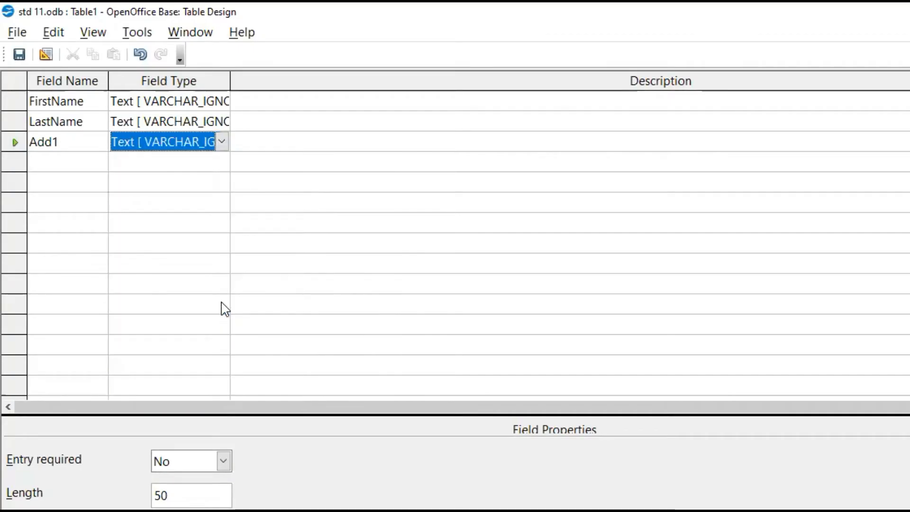
Add the fields Add2 and City below Add1, both with the type Text [ VARCHAR_IGNORECASE ]
{"action": "left_click", "coordinate": [79, 162]}
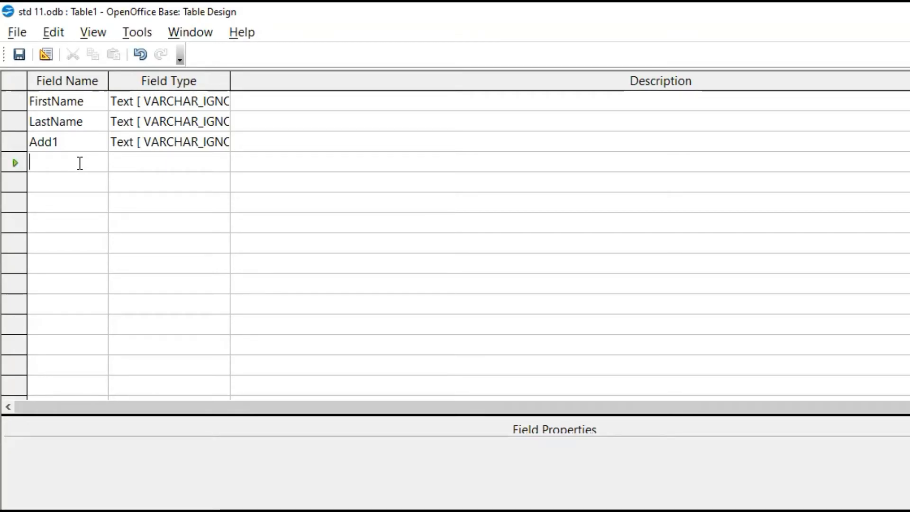
{"action": "type", "text": "Add2"}
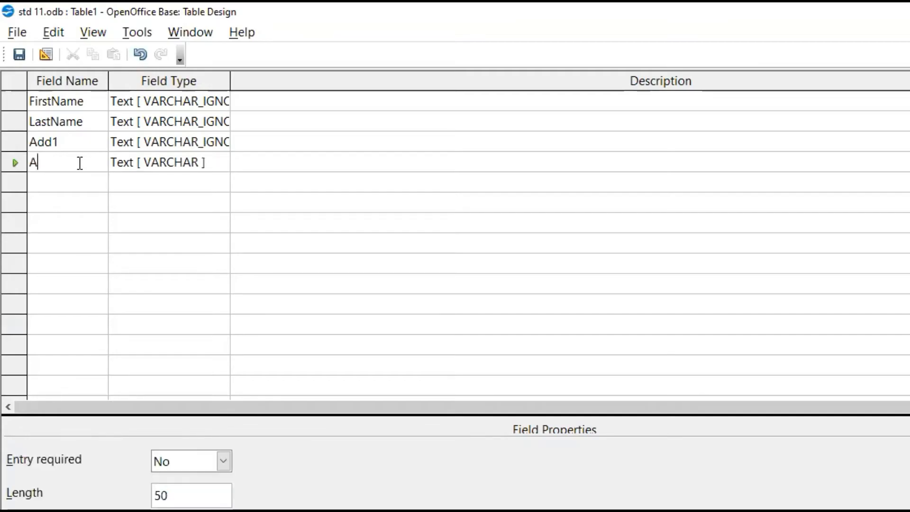
{"action": "left_click", "coordinate": [89, 182]}
{"action": "type", "text": "City"}
{"action": "key", "text": "Tab"}
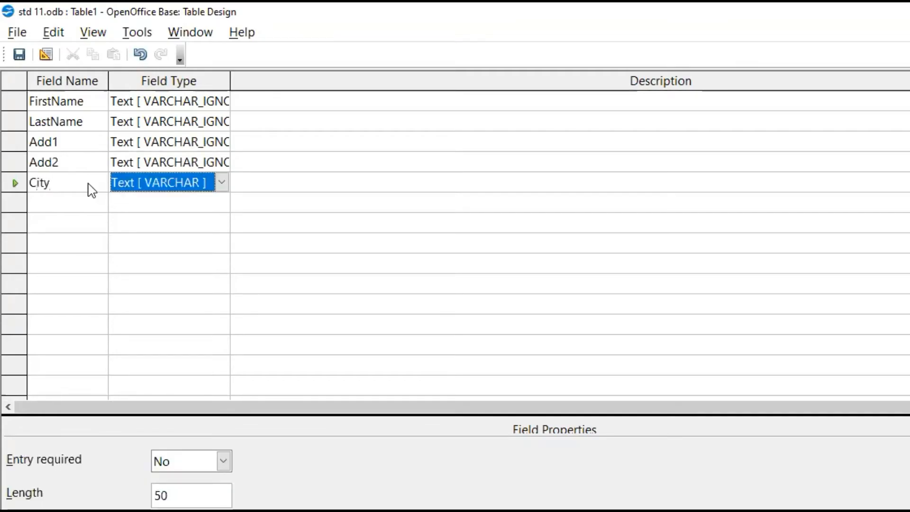
{"action": "left_click", "coordinate": [221, 182]}
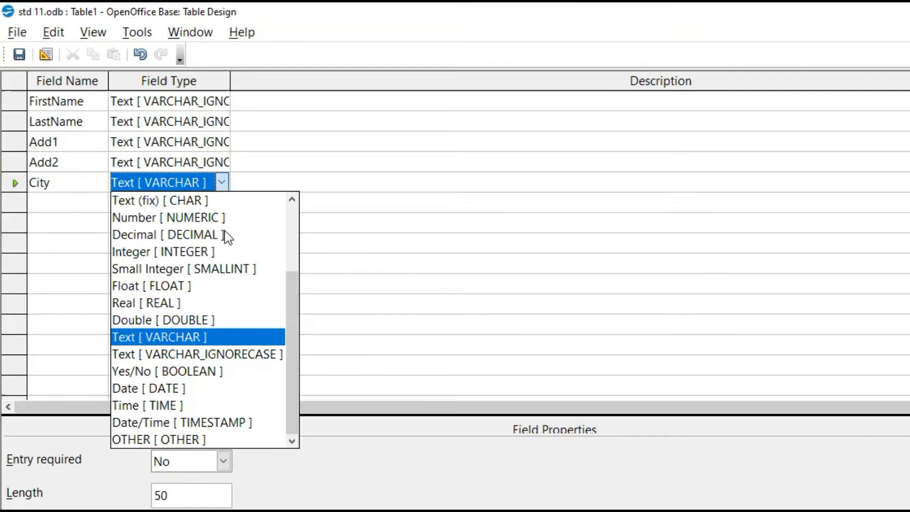
{"action": "left_click", "coordinate": [240, 354]}
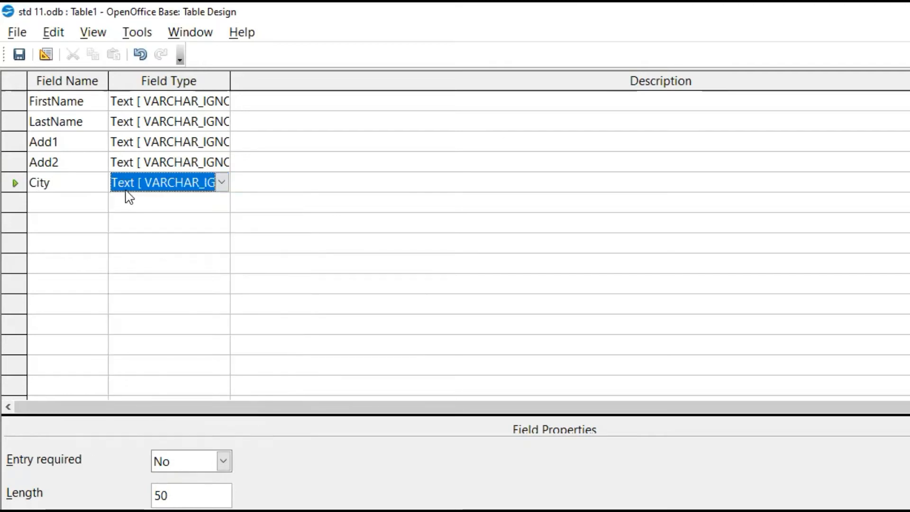
Add a Pincode field below City with the type Text (fix) [ CHAR ]
{"action": "left_click", "coordinate": [90, 195]}
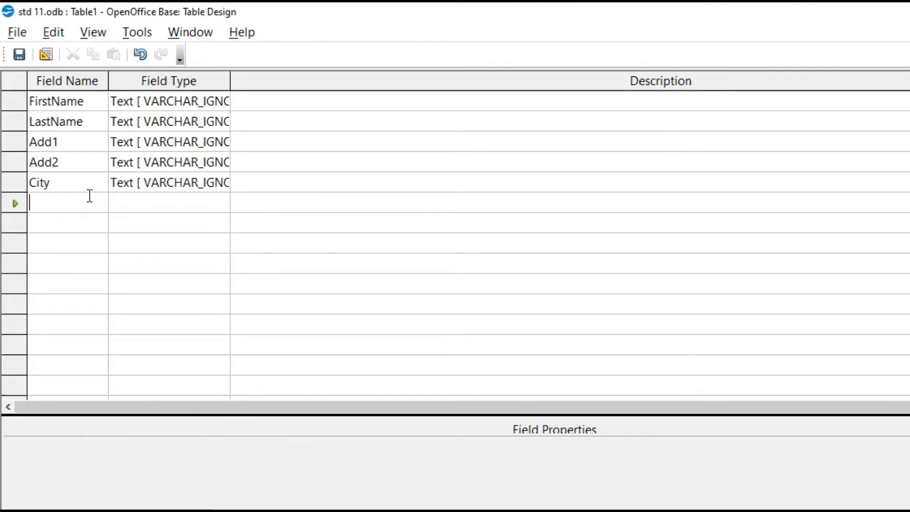
{"action": "type", "text": "Pincode"}
{"action": "key", "text": "Tab"}
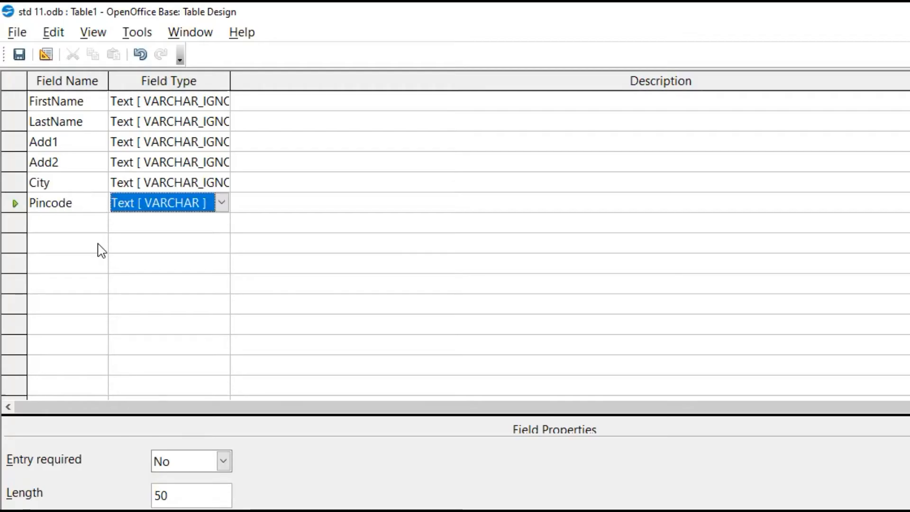
{"action": "left_click", "coordinate": [222, 204]}
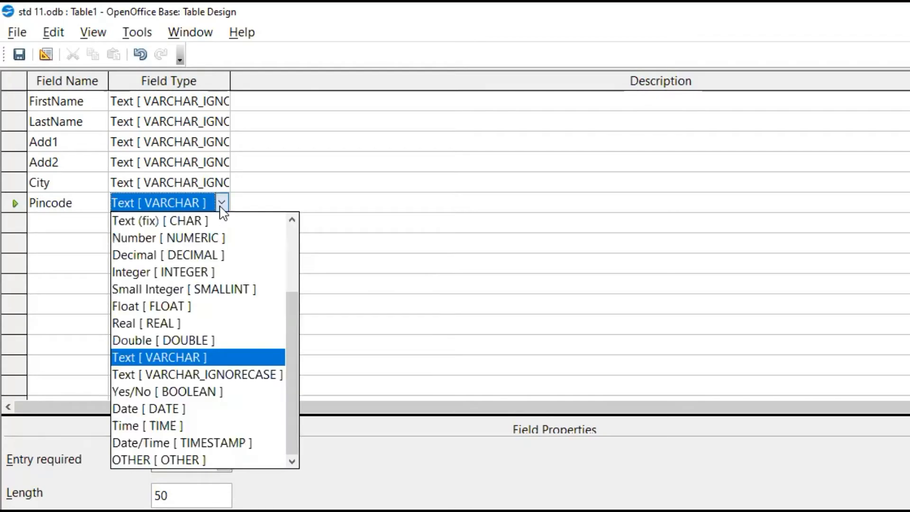
{"action": "left_click", "coordinate": [208, 221]}
Add the fields EmailID and MobileNumber below Pincode, both with the type Text [ VARCHAR ]
{"action": "left_click", "coordinate": [78, 224]}
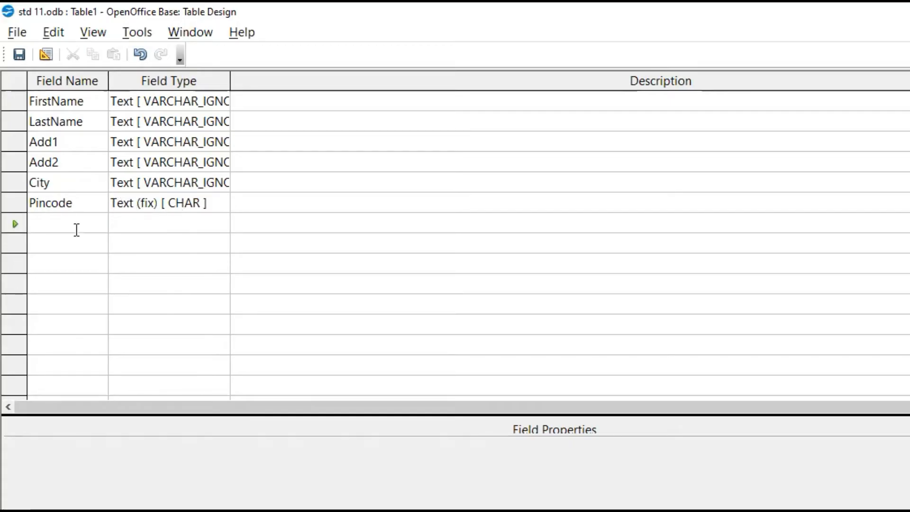
{"action": "type", "text": "E"}
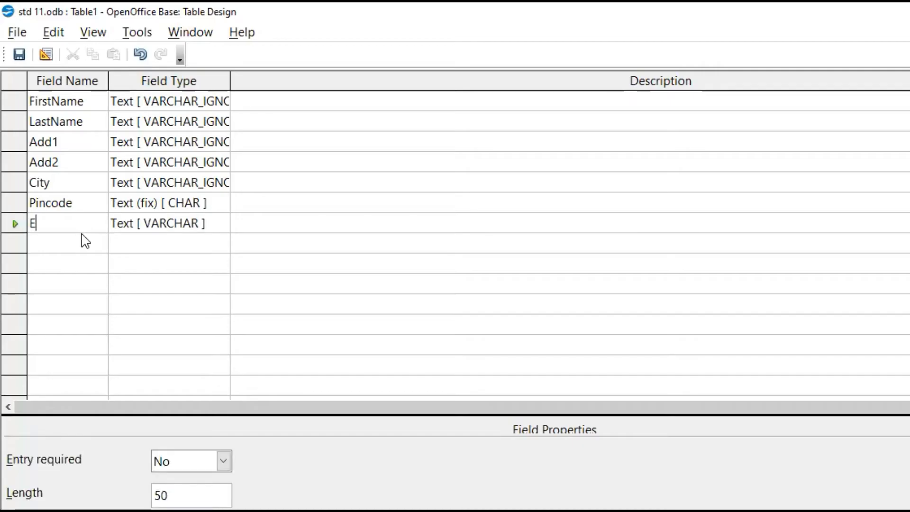
{"action": "type", "text": "mailID"}
{"action": "key", "text": "Tab"}
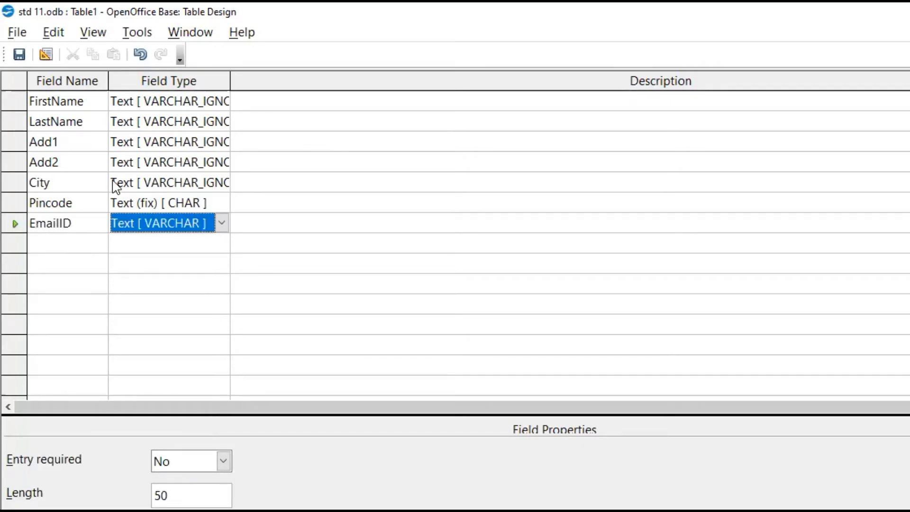
{"action": "left_click", "coordinate": [60, 246]}
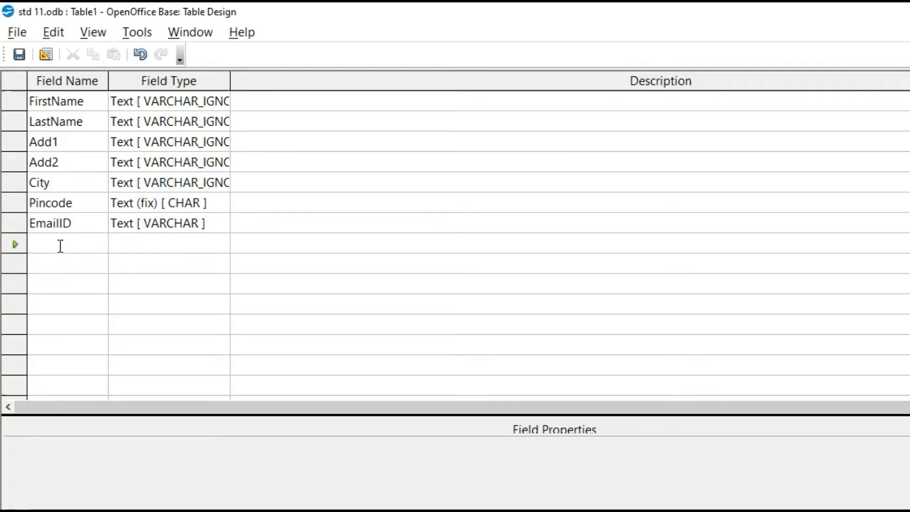
{"action": "type", "text": "MobileNu"}
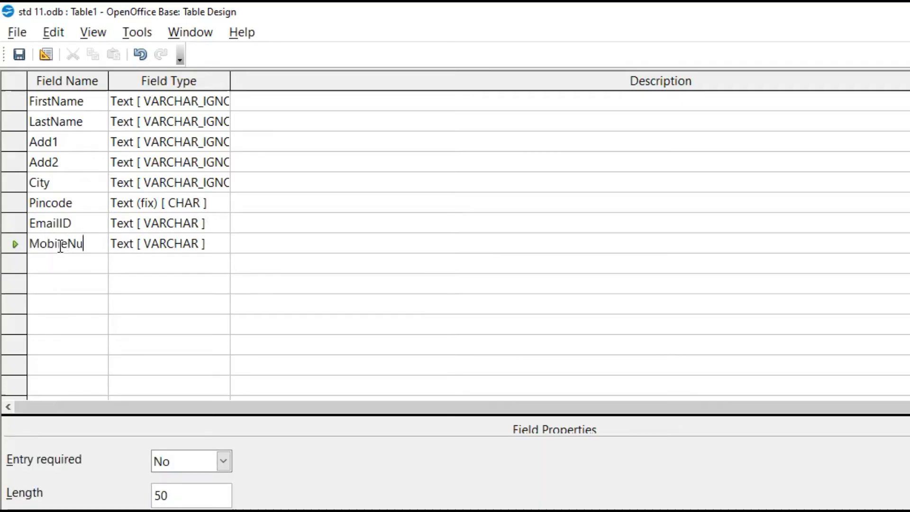
{"action": "type", "text": "mbe"}
{"action": "key", "text": "Tab"}
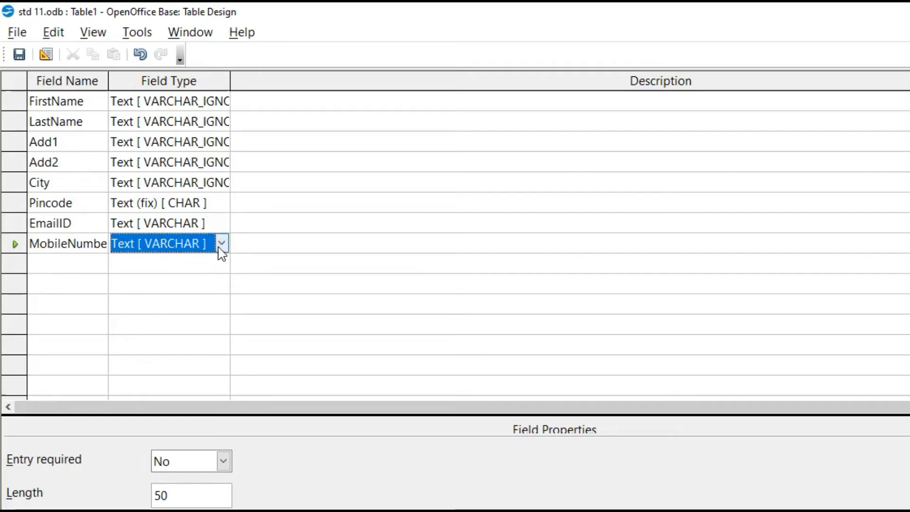
Add the fields BirthDate and JoiningDate below the mobile number field, both with the type Date [ DATE ]
{"action": "left_click", "coordinate": [41, 263]}
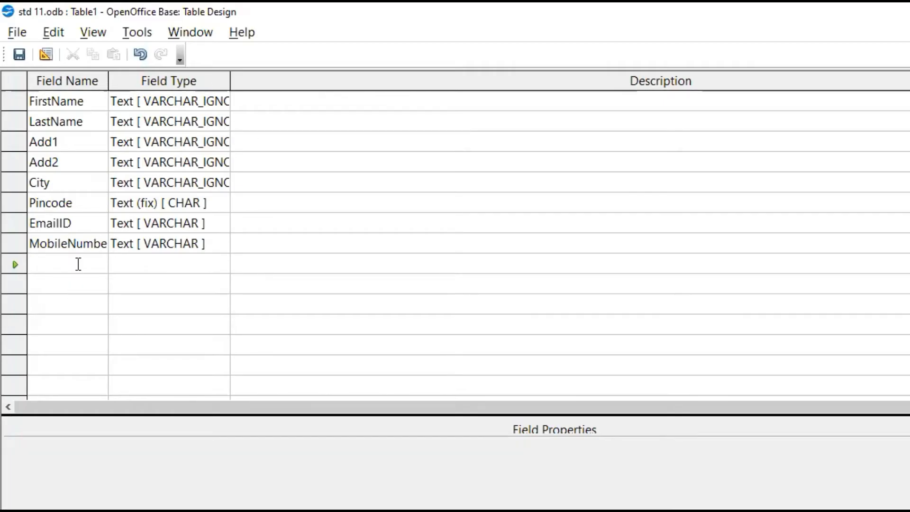
{"action": "type", "text": "Bir"}
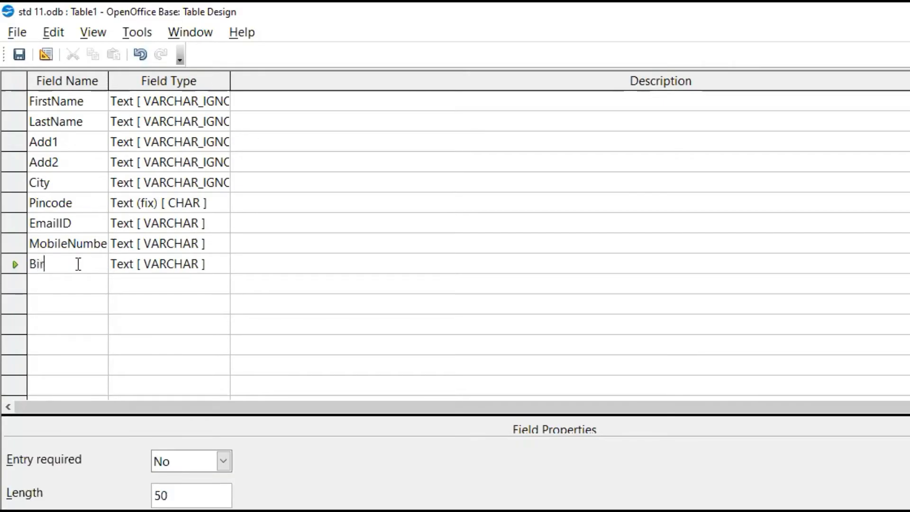
{"action": "type", "text": "thDate"}
{"action": "key", "text": "Tab"}
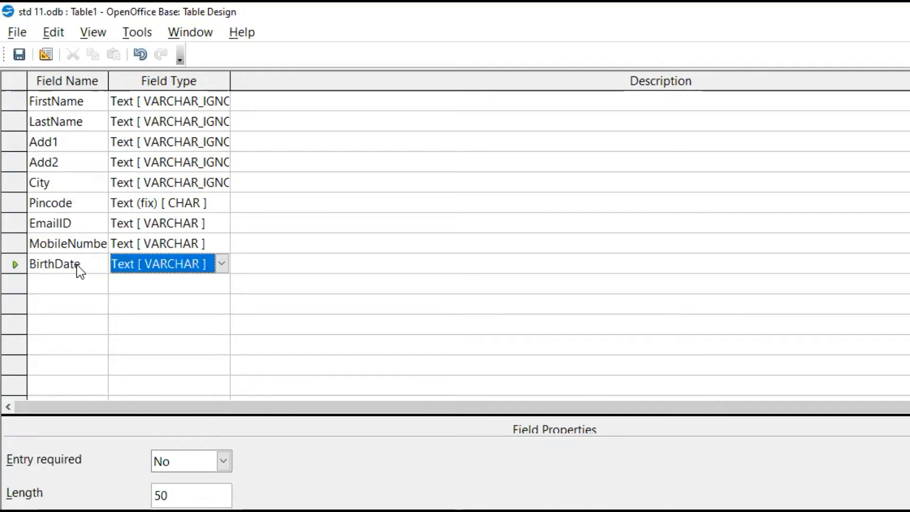
{"action": "key", "text": "d"}
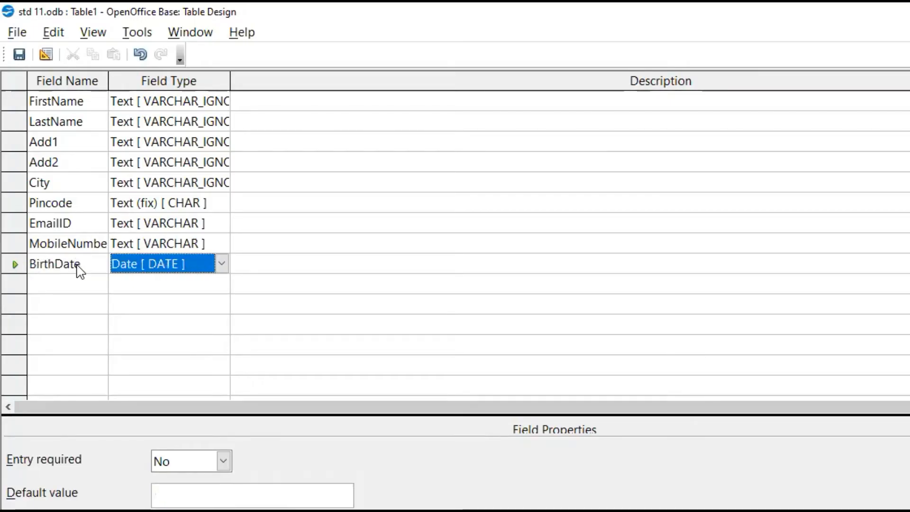
{"action": "left_click", "coordinate": [75, 285]}
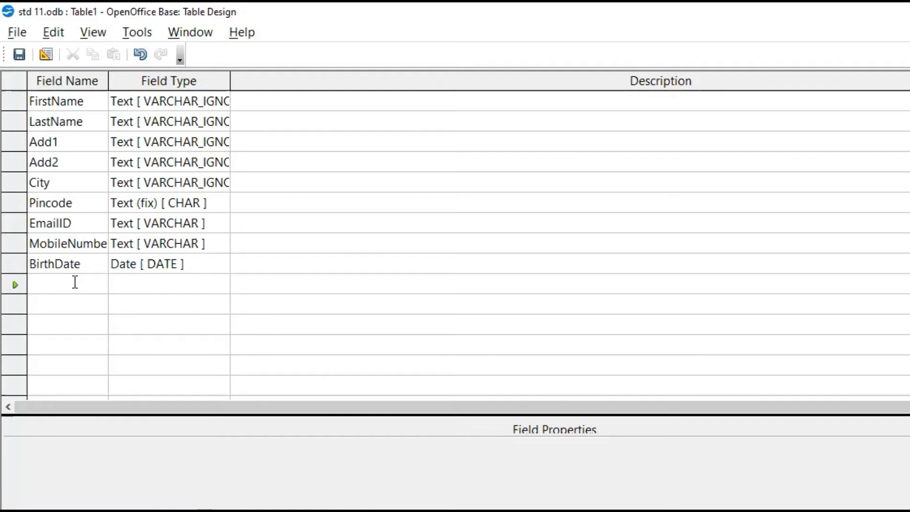
{"action": "type", "text": "JoiningDate"}
{"action": "key", "text": "Tab"}
{"action": "key", "text": "d"}
{"action": "key", "text": "Tab"}
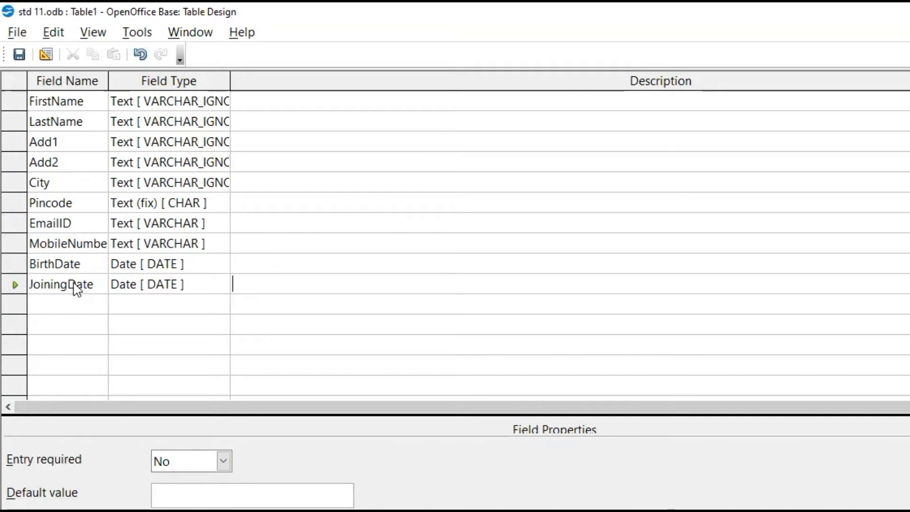
Add a Designation field below JoiningDate with the type Text [ VARCHAR_IGNORECASE ]
{"action": "left_click", "coordinate": [99, 311]}
{"action": "type", "text": "Designation"}
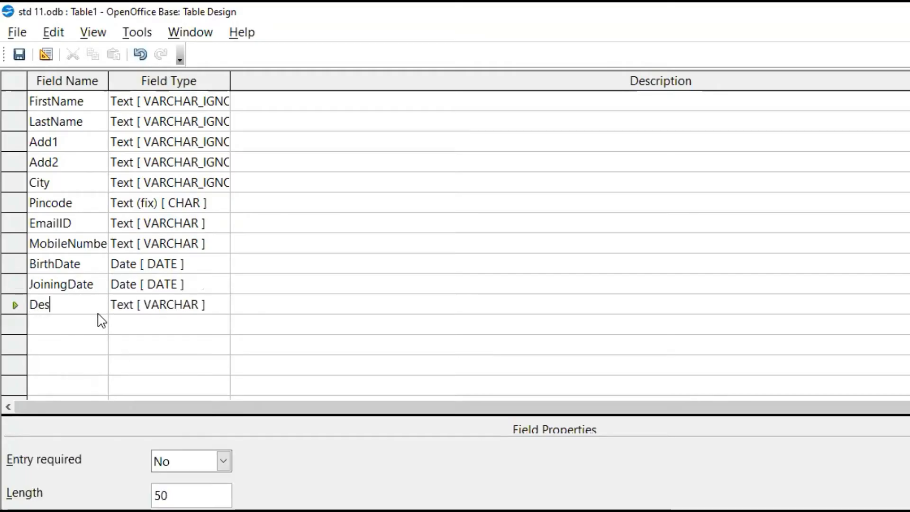
{"action": "left_click", "coordinate": [129, 304]}
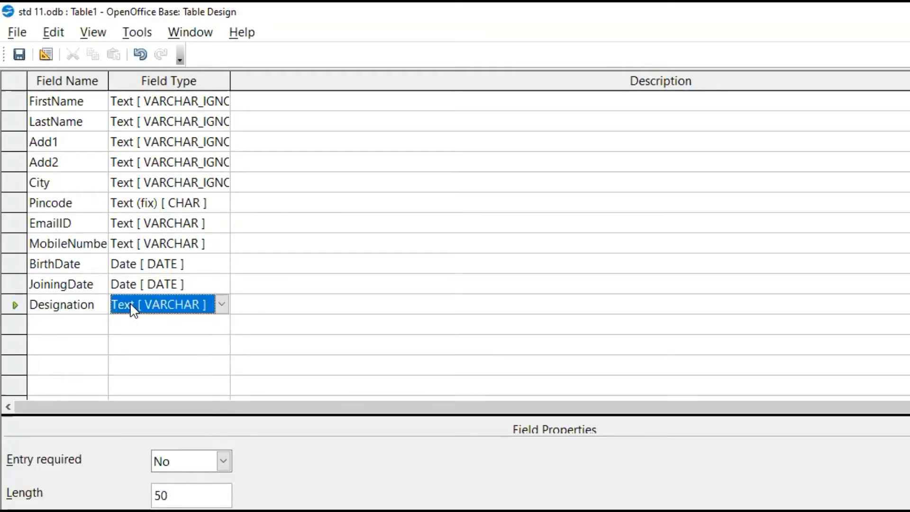
{"action": "left_click", "coordinate": [221, 304]}
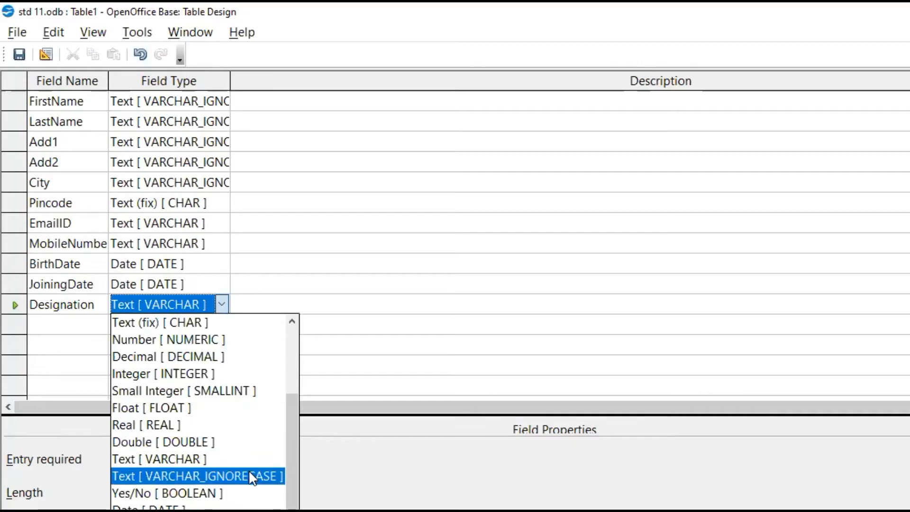
{"action": "left_click", "coordinate": [248, 475]}
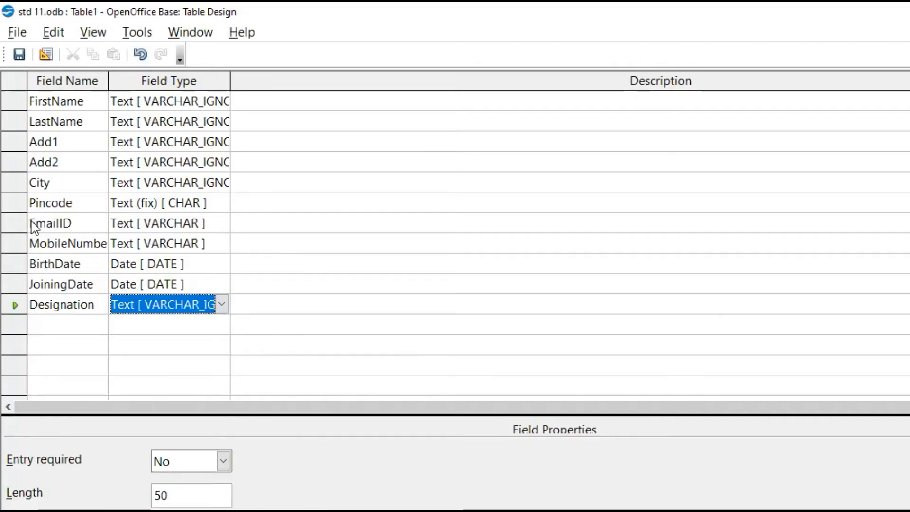
Insert an empty row above the FirstName field
{"action": "left_click", "coordinate": [19, 102]}
{"action": "right_click", "coordinate": [20, 105]}
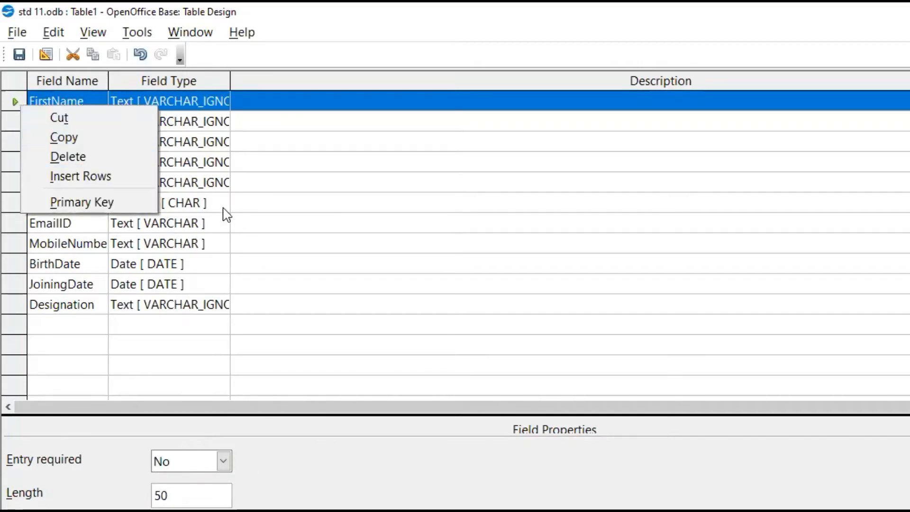
{"action": "key", "text": "Escape"}
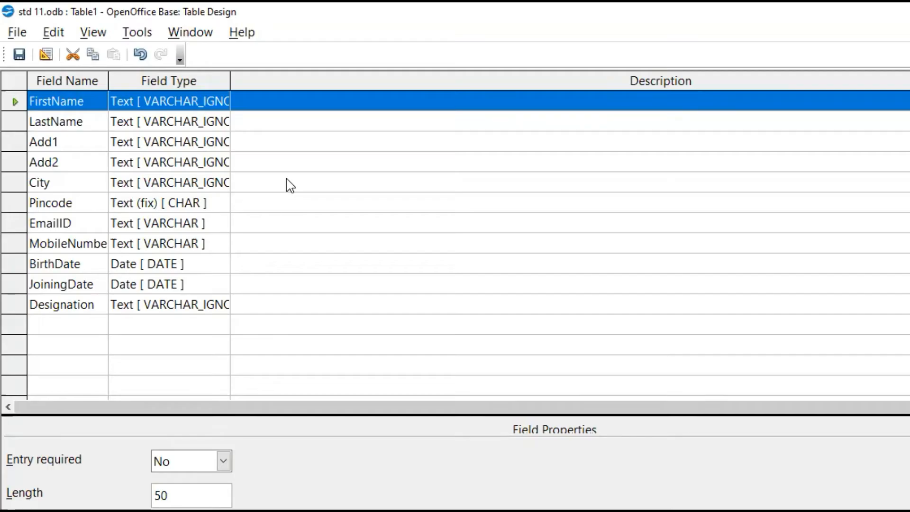
{"action": "right_click", "coordinate": [16, 104]}
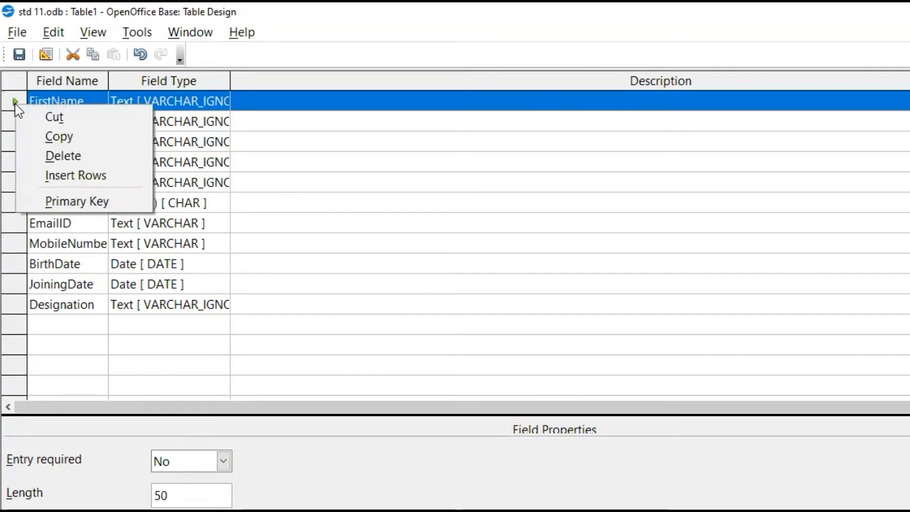
{"action": "left_click", "coordinate": [110, 173]}
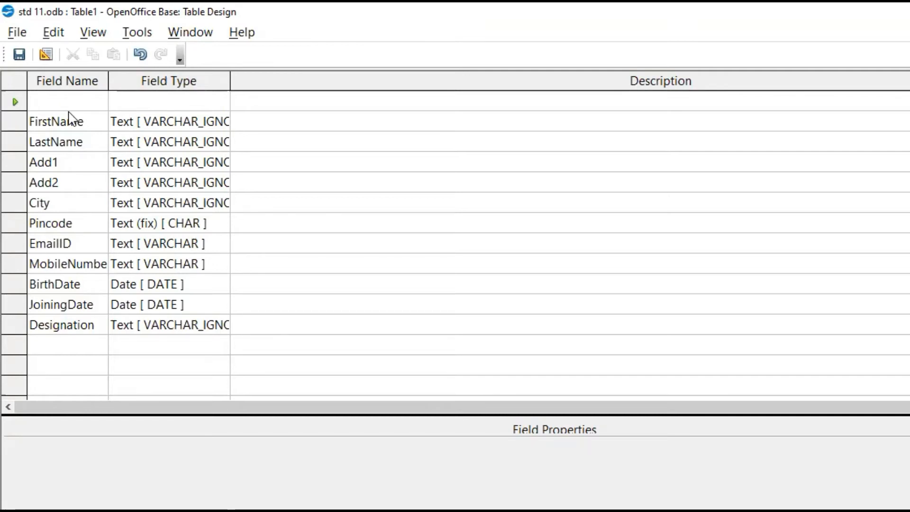
Define the empty first row as field EmpID with the type Text [ VARCHAR ] and make it the primary key
{"action": "type", "text": "EMP"}
{"action": "type", "text": "mpID"}
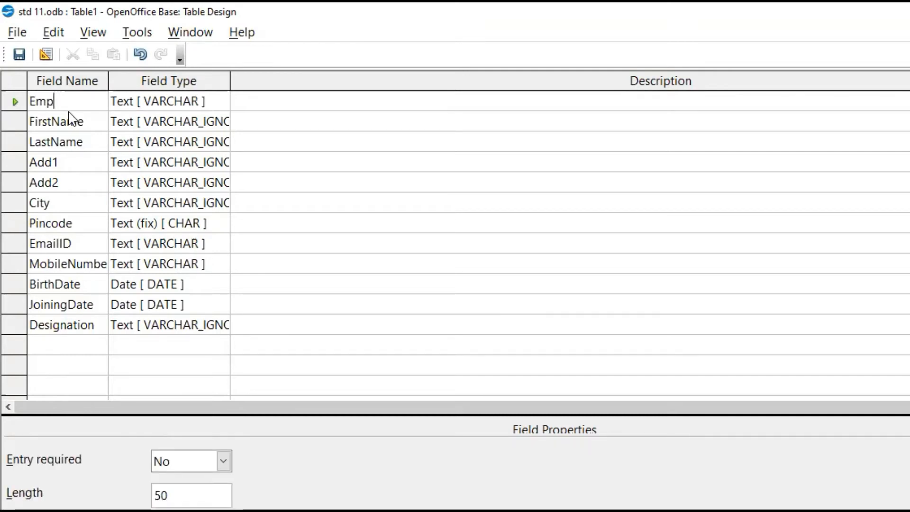
{"action": "left_click", "coordinate": [143, 99]}
{"action": "left_click", "coordinate": [222, 102]}
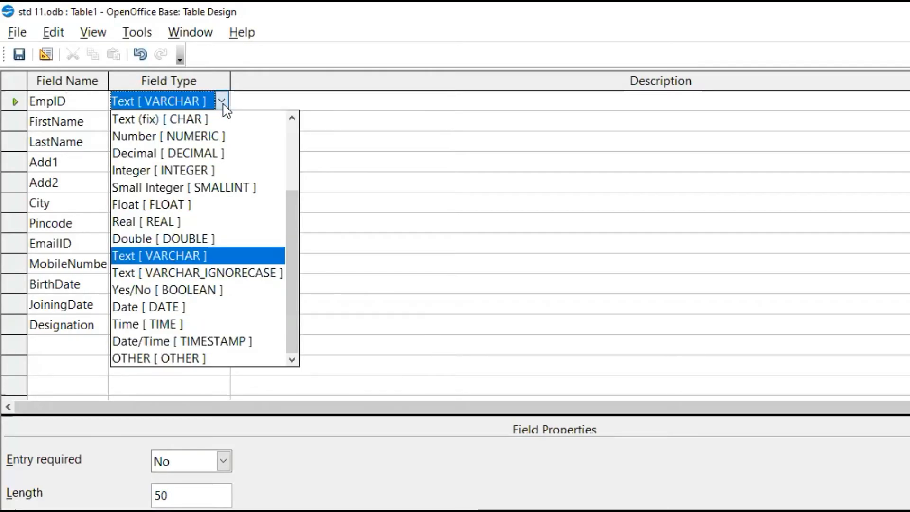
{"action": "left_click", "coordinate": [187, 254]}
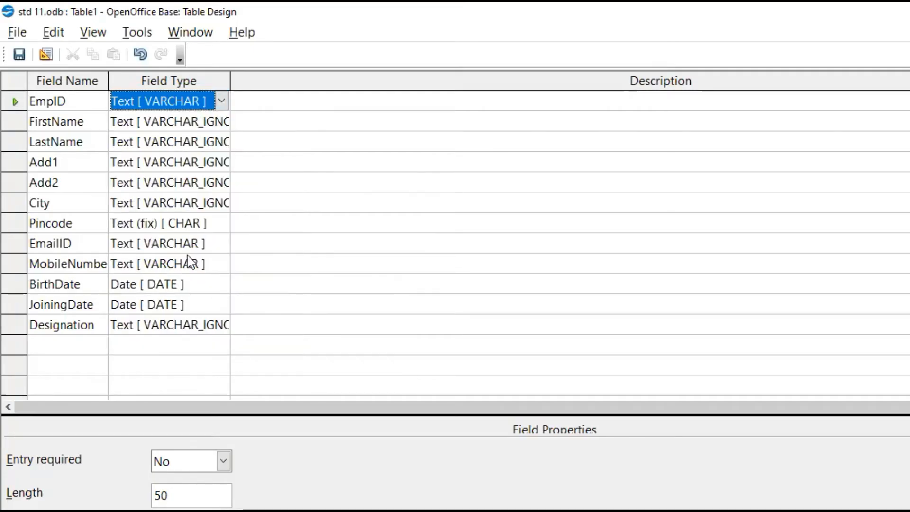
{"action": "right_click", "coordinate": [16, 107]}
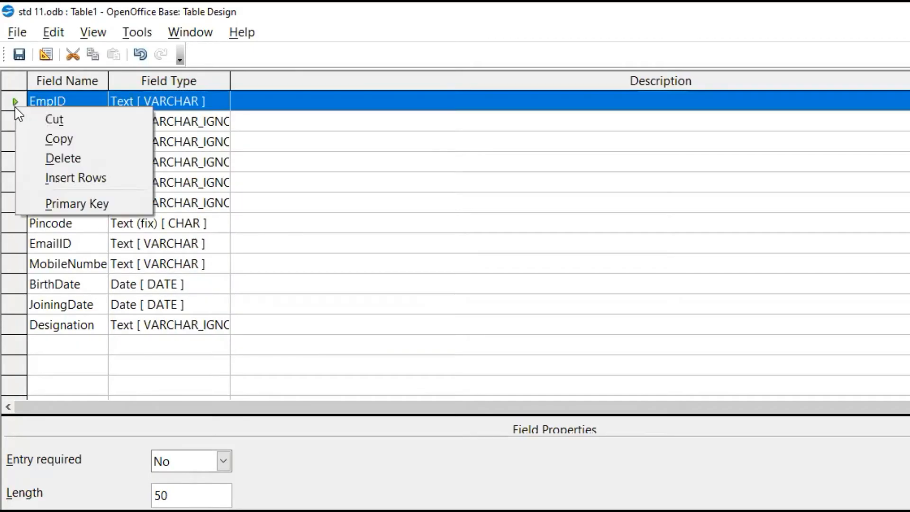
{"action": "left_click", "coordinate": [67, 203]}
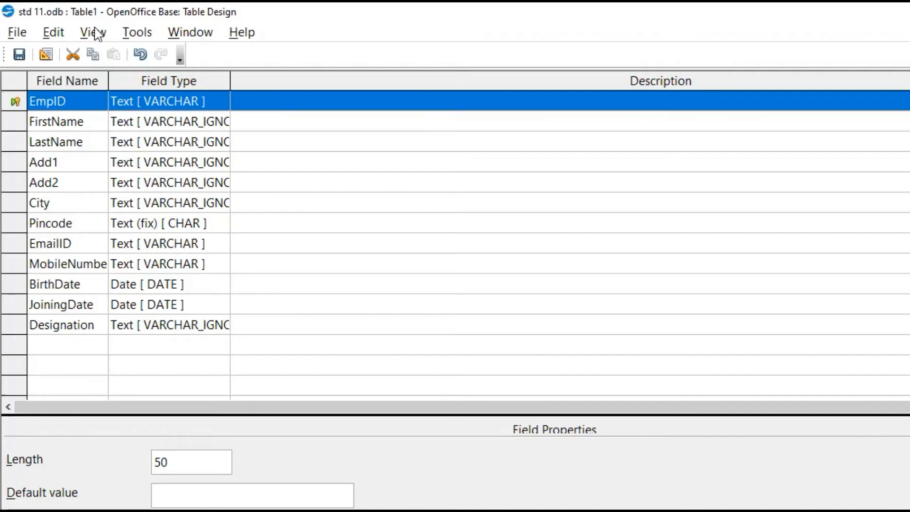
Save the new table under the name Employee and close its design
{"action": "left_click", "coordinate": [19, 54]}
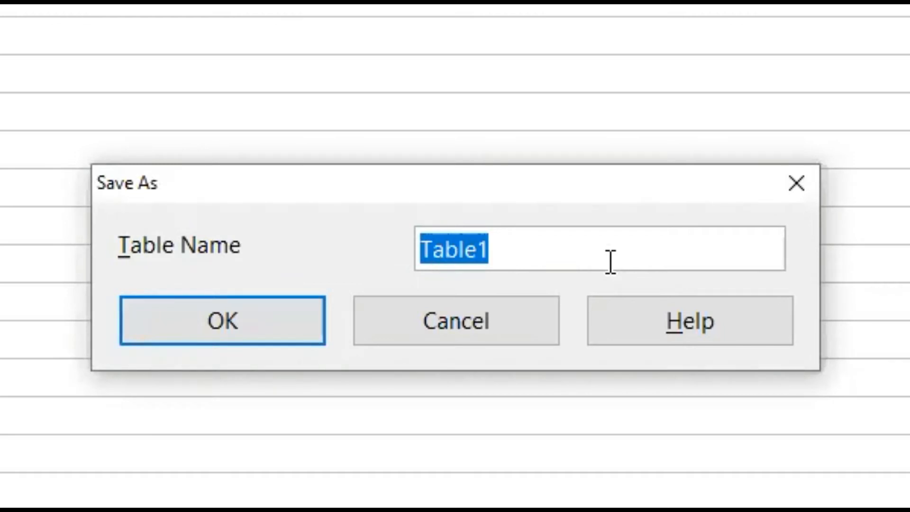
{"action": "type", "text": "Employee"}
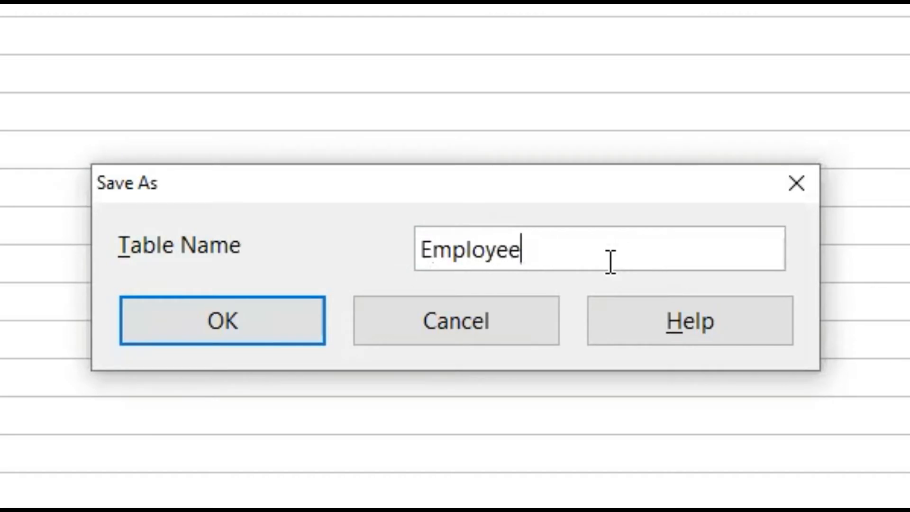
{"action": "left_click", "coordinate": [270, 333]}
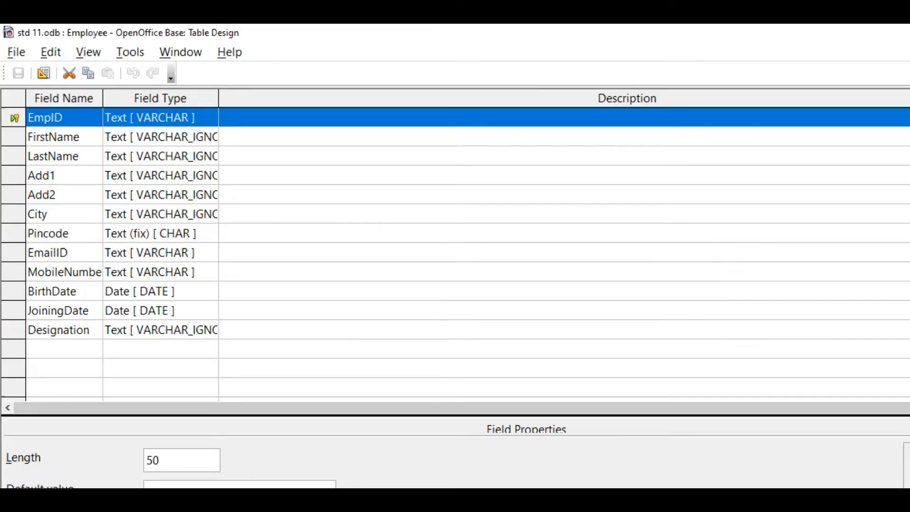
{"action": "key", "text": "alt+F4"}
Open the Employee table and start its first record with the employee's ID, first name, last name and first address line
{"action": "double_click", "coordinate": [188, 311]}
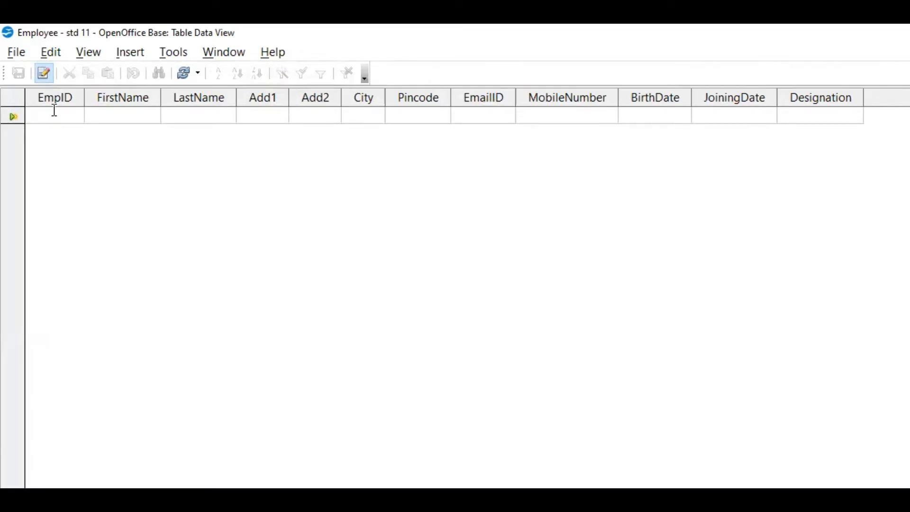
{"action": "type", "text": "A001"}
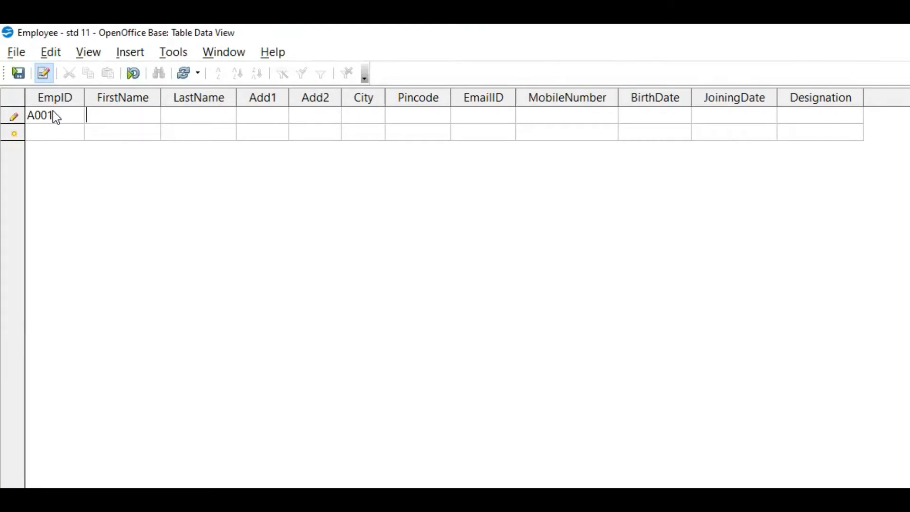
{"action": "key", "text": "Tab"}
{"action": "key", "text": "Tab"}
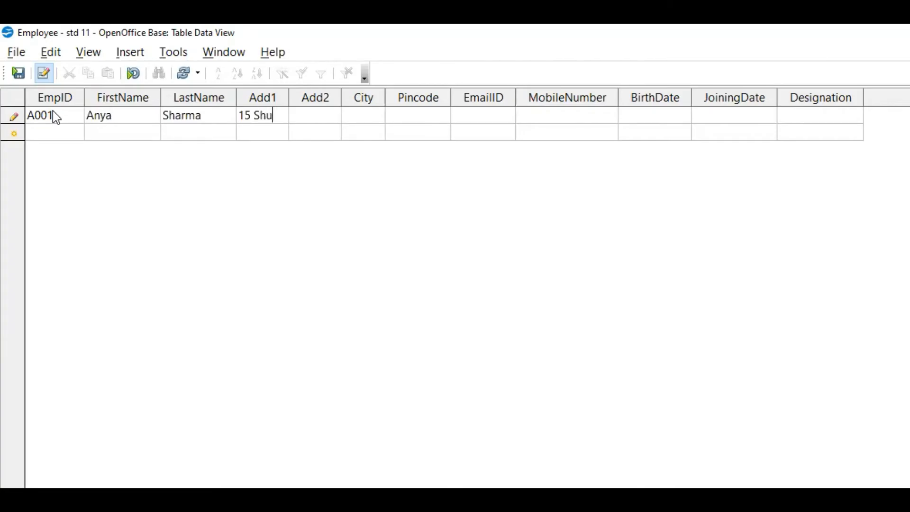
Fill in the second address line, city and pincode of the employee record
{"action": "key", "text": "Tab"}
{"action": "type", "text": "Ahmedabad"}
{"action": "key", "text": "shift+Home"}
{"action": "key", "text": "Tab"}
{"action": "type", "text": "Ahmedabad"}
{"action": "key", "text": "Tab"}
{"action": "type", "text": "380067"}
{"action": "key", "text": "Tab"}
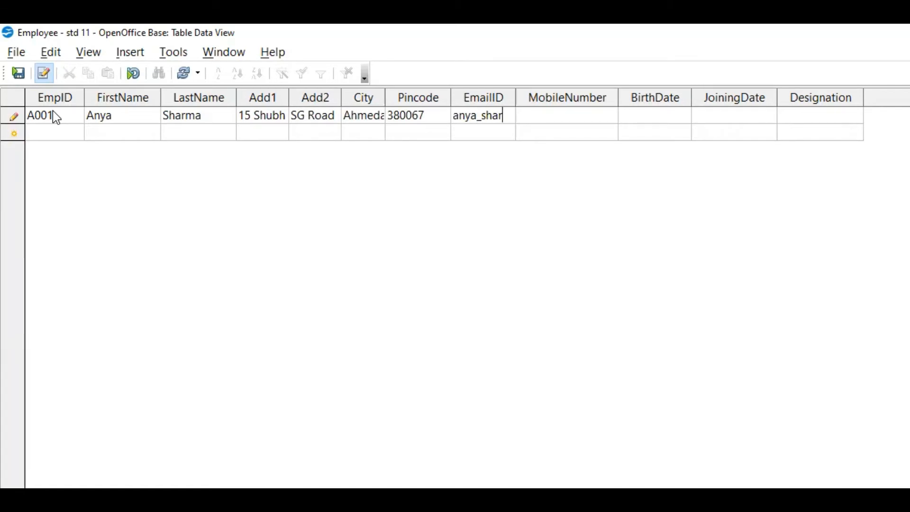
Enter the employee's full e-mail address in the record and widen the EmailID column
{"action": "left_click", "coordinate": [551, 116]}
{"action": "key", "text": "Left"}
{"action": "key", "text": "Right"}
{"action": "key", "text": "Right"}
{"action": "key", "text": "Right"}
{"action": "key", "text": "Right"}
{"action": "key", "text": "Right"}
{"action": "key", "text": "Right"}
{"action": "key", "text": "Right"}
{"action": "key", "text": "Right"}
{"action": "key", "text": "Right"}
{"action": "key", "text": "Right"}
{"action": "key", "text": "Right"}
{"action": "key", "text": "Right"}
{"action": "key", "text": "Right"}
{"action": "key", "text": "Right"}
{"action": "key", "text": "Right"}
{"action": "key", "text": "Right"}
{"action": "key", "text": "Right"}
{"action": "key", "text": "Right"}
{"action": "key", "text": "Right"}
{"action": "key", "text": "Right"}
{"action": "key", "text": "Left"}
{"action": "key", "text": "Left"}
{"action": "key", "text": "Left"}
{"action": "key", "text": "Left"}
{"action": "key", "text": "Left"}
{"action": "key", "text": "Left"}
{"action": "key", "text": "Left"}
{"action": "key", "text": "Left"}
{"action": "key", "text": "Left"}
{"action": "key", "text": "Left"}
{"action": "key", "text": "Right"}
{"action": "key", "text": "Right"}
{"action": "key", "text": "Right"}
{"action": "key", "text": "Right"}
{"action": "key", "text": "Right"}
{"action": "key", "text": "Right"}
{"action": "key", "text": "Right"}
{"action": "key", "text": "Right"}
{"action": "key", "text": "Right"}
{"action": "key", "text": "Right"}
{"action": "key", "text": "Right"}
{"action": "key", "text": "Right"}
{"action": "key", "text": "Right"}
{"action": "key", "text": "Left"}
{"action": "key", "text": "Right"}
{"action": "key", "text": "Right"}
{"action": "key", "text": "Right"}
{"action": "key", "text": "Right"}
{"action": "key", "text": "Right"}
{"action": "key", "text": "Right"}
{"action": "key", "text": "Right"}
{"action": "key", "text": "Right"}
{"action": "key", "text": "Right"}
{"action": "key", "text": "Right"}
{"action": "key", "text": "Right"}
{"action": "key", "text": "Right"}
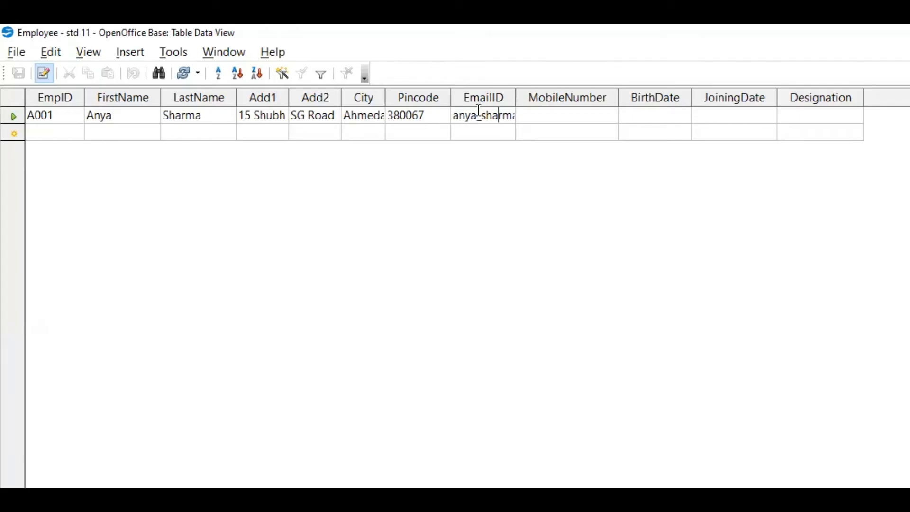
{"action": "type", "text": "gmail.com"}
{"action": "left_click_drag", "start_coordinate": [516, 97], "coordinate": [537, 97]}
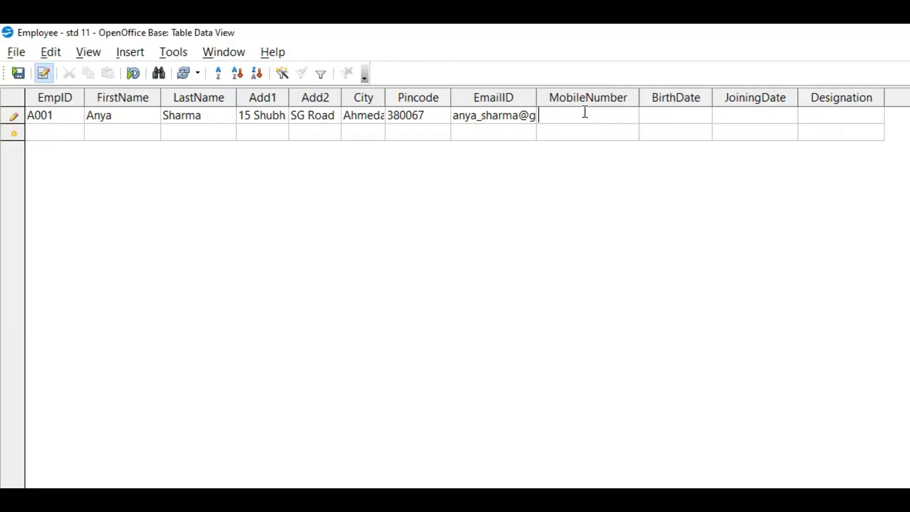
Fill in the employee's mobile number and date of birth
{"action": "left_click", "coordinate": [585, 112]}
{"action": "key", "text": "Tab"}
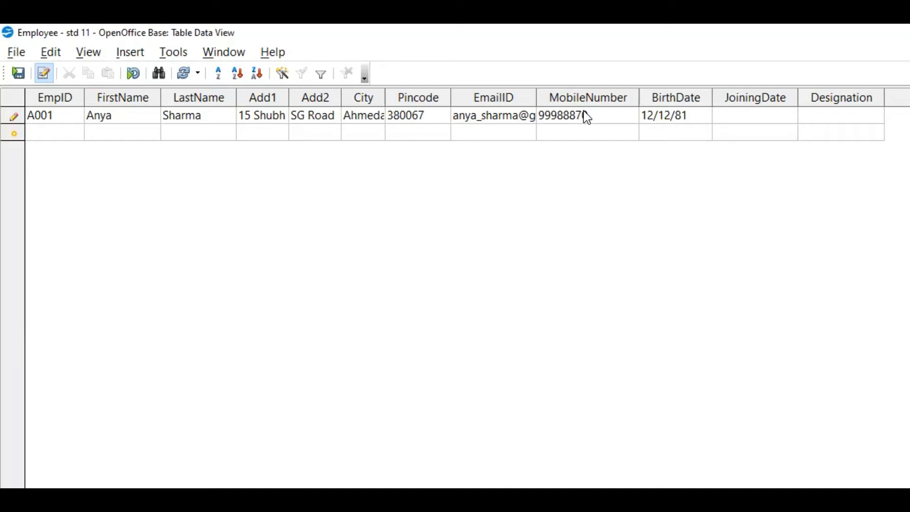
Enter 01-jun-2021 as the employee's joining date
{"action": "type", "text": "01-jun-202"}
{"action": "type", "text": "1"}
{"action": "key", "text": "Tab"}
Replace the employee's joining date with 01/06/2011
{"action": "left_click", "coordinate": [673, 116]}
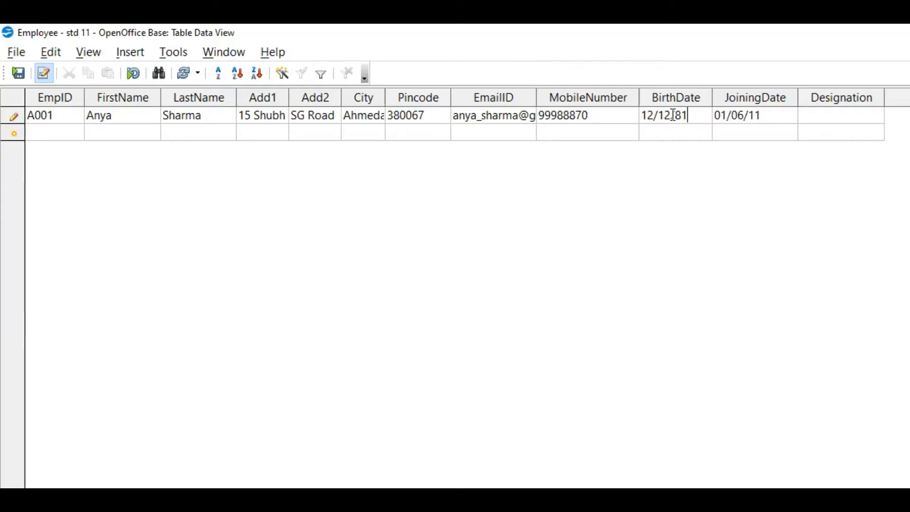
{"action": "left_click", "coordinate": [771, 117]}
{"action": "key", "text": "BackSpace"}
Re-enter the employee's joining date as 1-6-2011
{"action": "key", "text": "BackSpace"}
{"action": "key", "text": "BackSpace"}
{"action": "key", "text": "BackSpace"}
{"action": "key", "text": "BackSpace"}
{"action": "key", "text": "BackSpace"}
{"action": "key", "text": "BackSpace"}
{"action": "key", "text": "BackSpace"}
{"action": "type", "text": "01/06/2011"}
{"action": "key", "text": "Tab"}
{"action": "left_click", "coordinate": [773, 114]}
{"action": "key", "text": "BackSpace"}
{"action": "key", "text": "BackSpace"}
{"action": "key", "text": "BackSpace"}
{"action": "key", "text": "BackSpace"}
{"action": "key", "text": "BackSpace"}
{"action": "key", "text": "BackSpace"}
{"action": "key", "text": "BackSpace"}
{"action": "key", "text": "BackSpace"}
{"action": "type", "text": "1"}
{"action": "type", "text": "-6-"}
{"action": "type", "text": "2011"}
{"action": "key", "text": "Tab"}
Switch to Windows Settings and open the Region page under Time & Language
{"action": "right_click", "coordinate": [906, 508]}
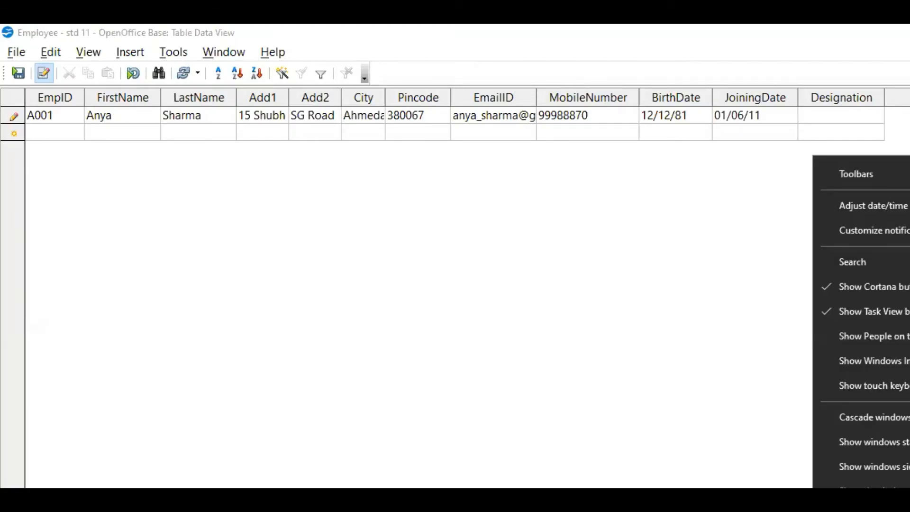
{"action": "key", "text": "Escape"}
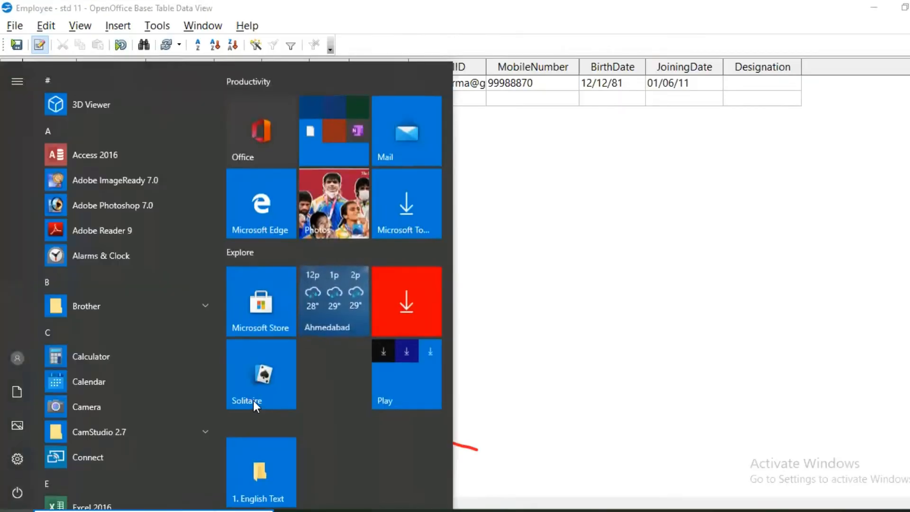
{"action": "left_click", "coordinate": [18, 459]}
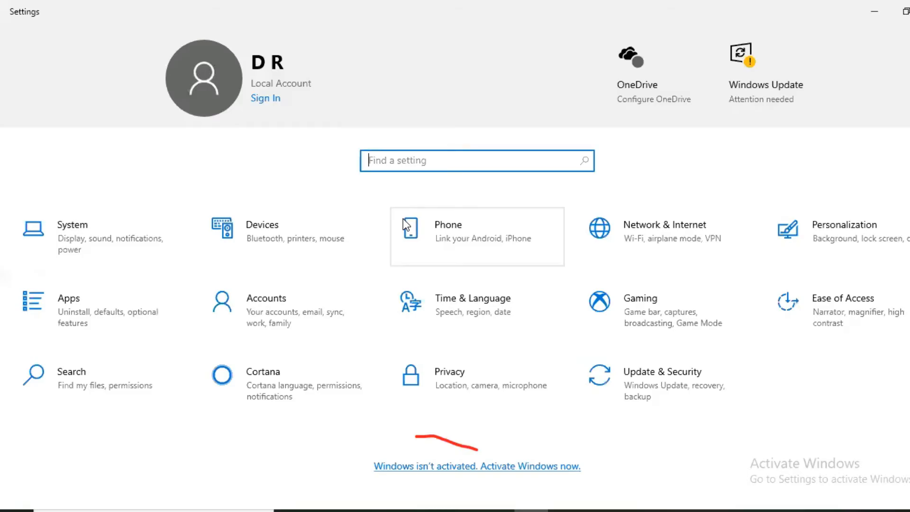
{"action": "left_click", "coordinate": [469, 306]}
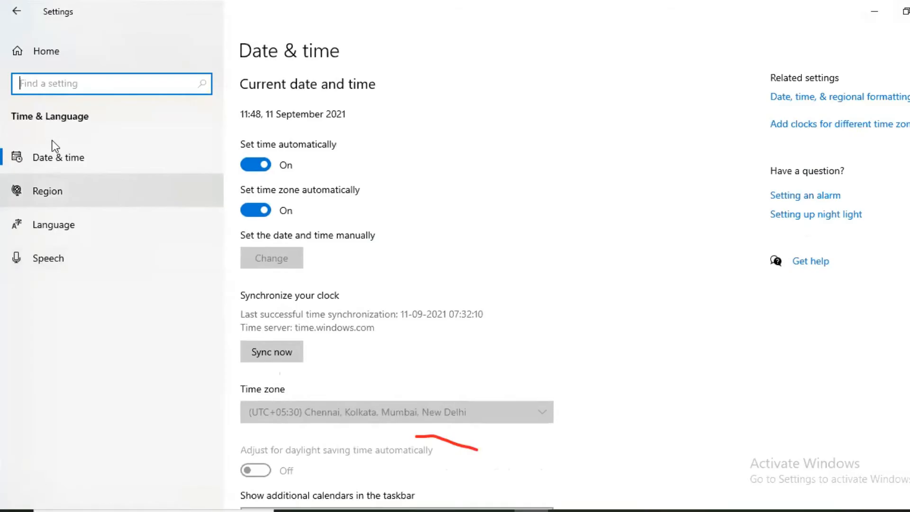
{"action": "left_click", "coordinate": [44, 167]}
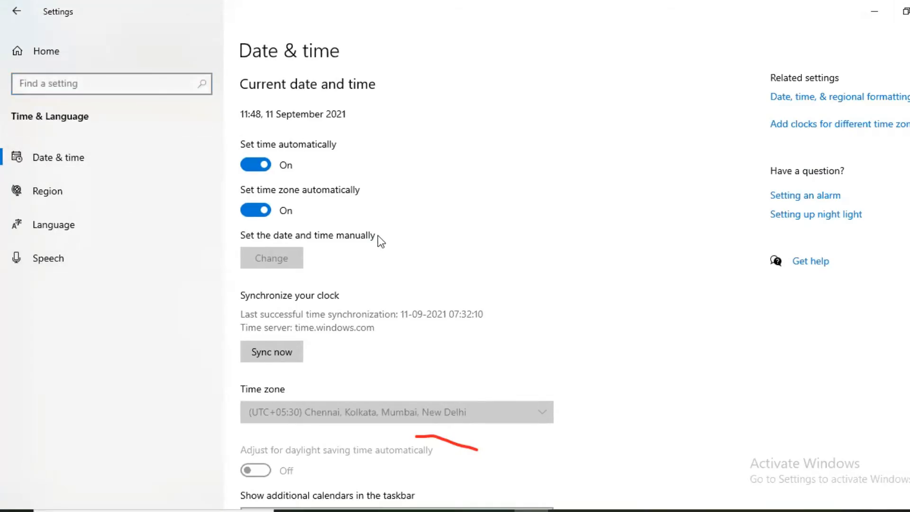
{"action": "left_click", "coordinate": [861, 98]}
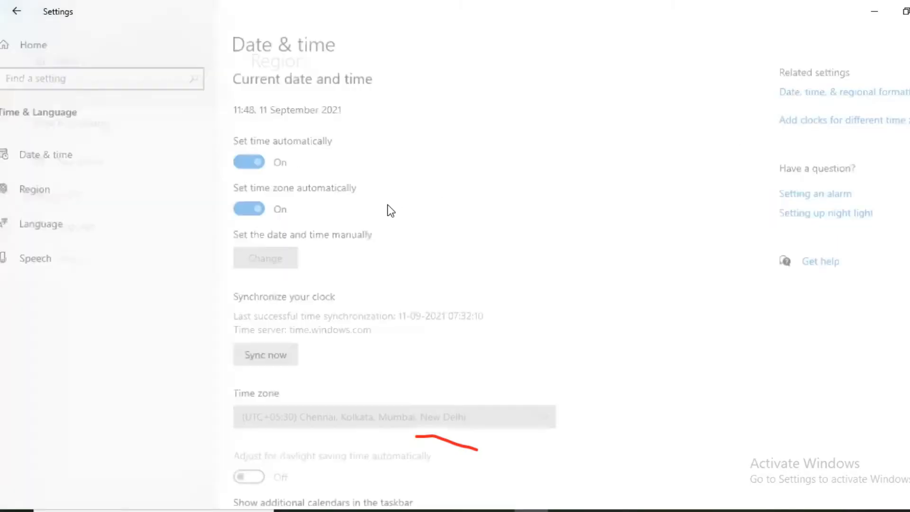
Open the region's data formats and examine the available short date and long date formats
{"action": "scroll", "coordinate": [368, 283], "scroll_direction": "down", "scroll_amount": 1}
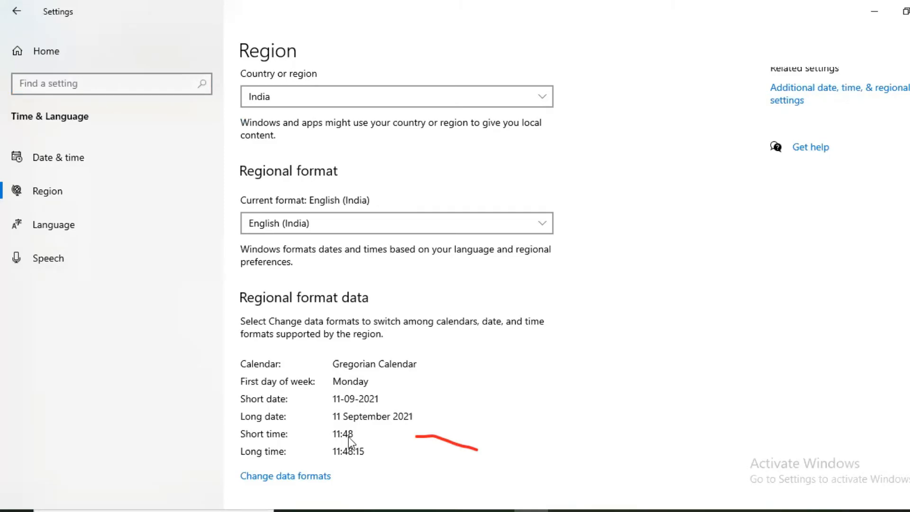
{"action": "left_click", "coordinate": [308, 476]}
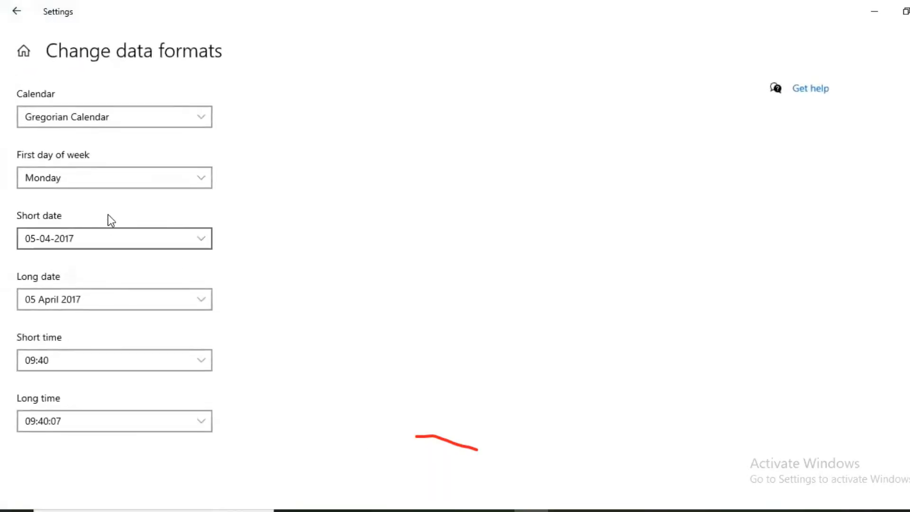
{"action": "left_click", "coordinate": [161, 239]}
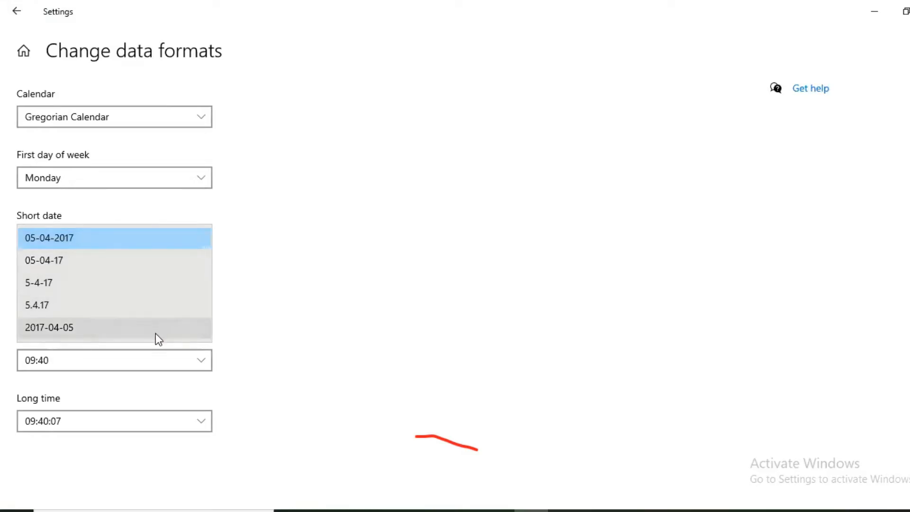
{"action": "left_click", "coordinate": [428, 238]}
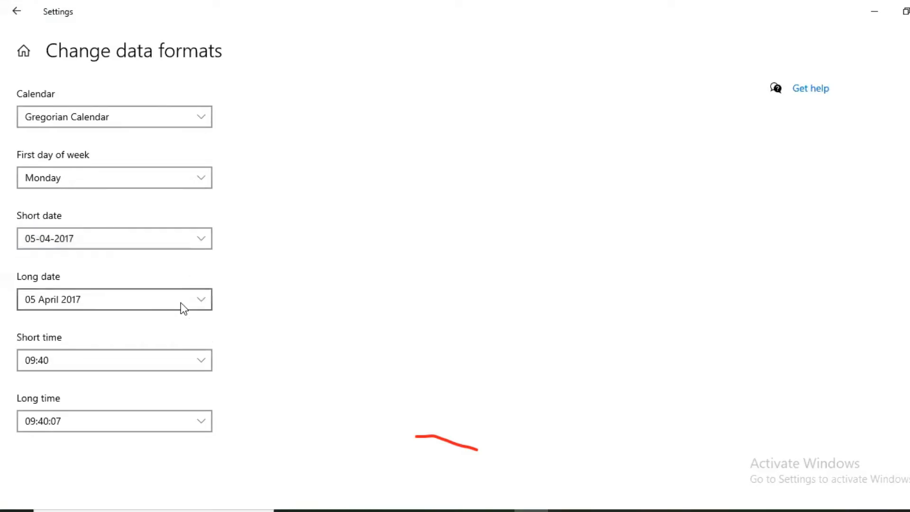
{"action": "left_click", "coordinate": [181, 307]}
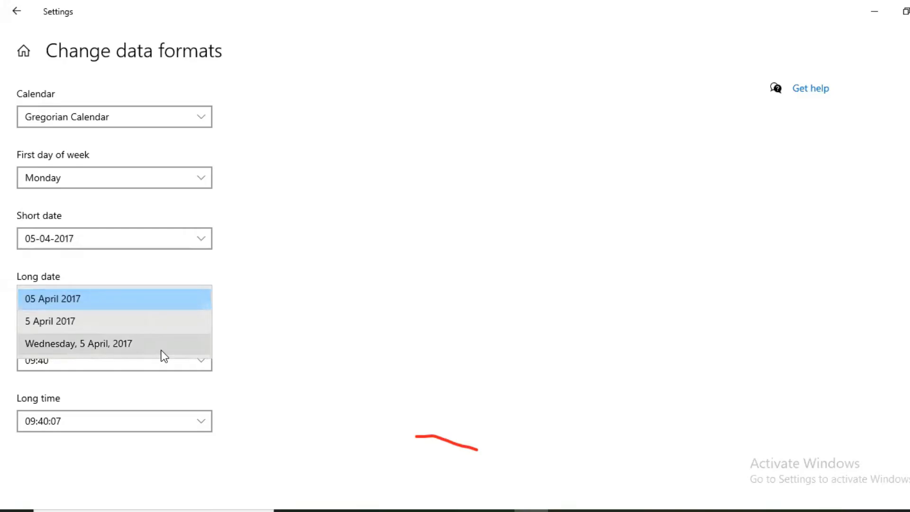
{"action": "left_click", "coordinate": [280, 185]}
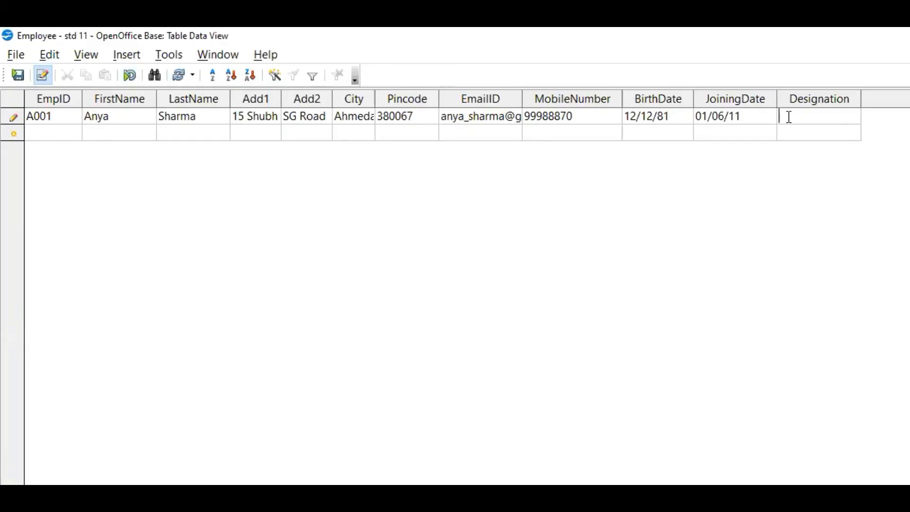
Return to the Employee table in OpenOffice Base and enter Relationship Manager as the employee's designation
{"action": "type", "text": "Relationship Manager"}
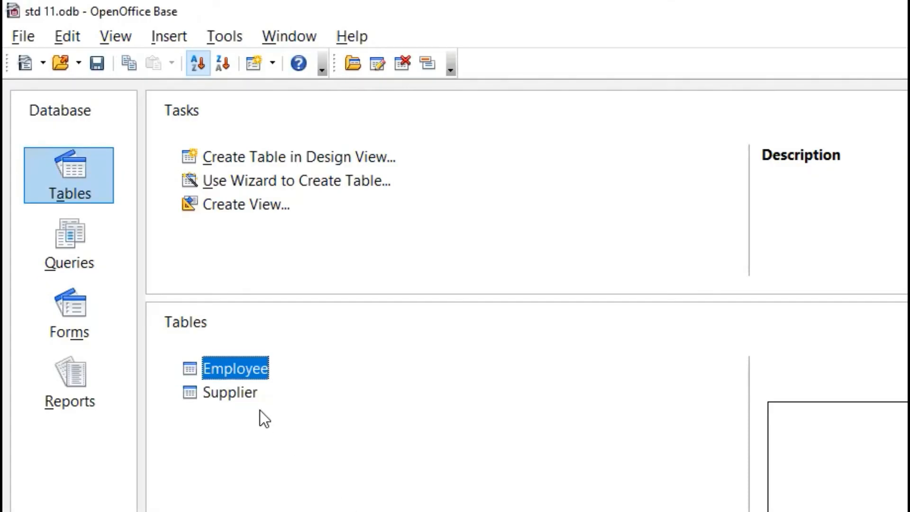
Open the Supplier table, set the Pincode of the Hewlett-Packard India record to 560035 and commit the record
{"action": "double_click", "coordinate": [217, 391]}
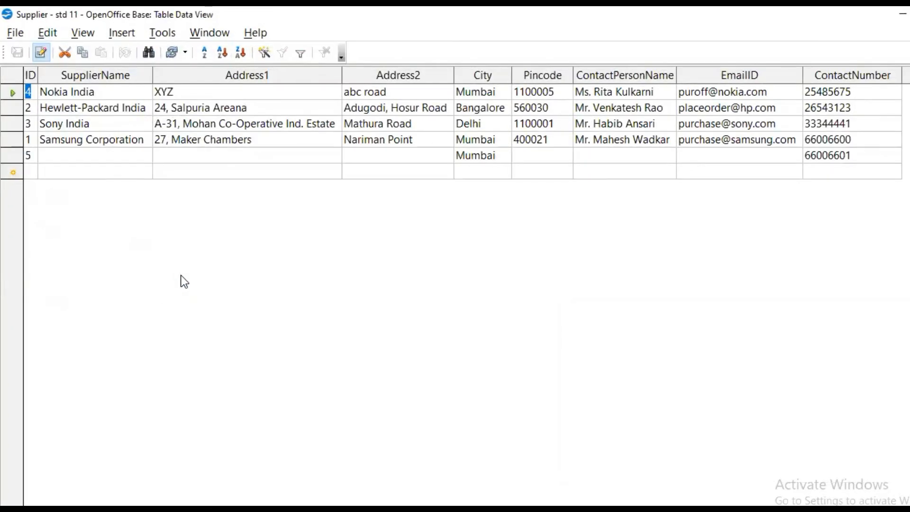
{"action": "left_click", "coordinate": [295, 109]}
{"action": "key", "text": "Tab"}
{"action": "key", "text": "Tab"}
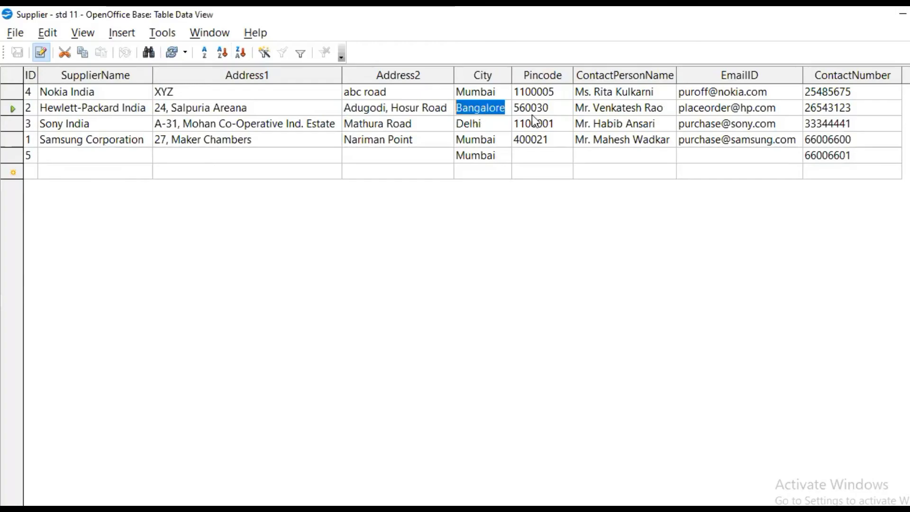
{"action": "key", "text": "Tab"}
{"action": "left_click", "coordinate": [554, 107]}
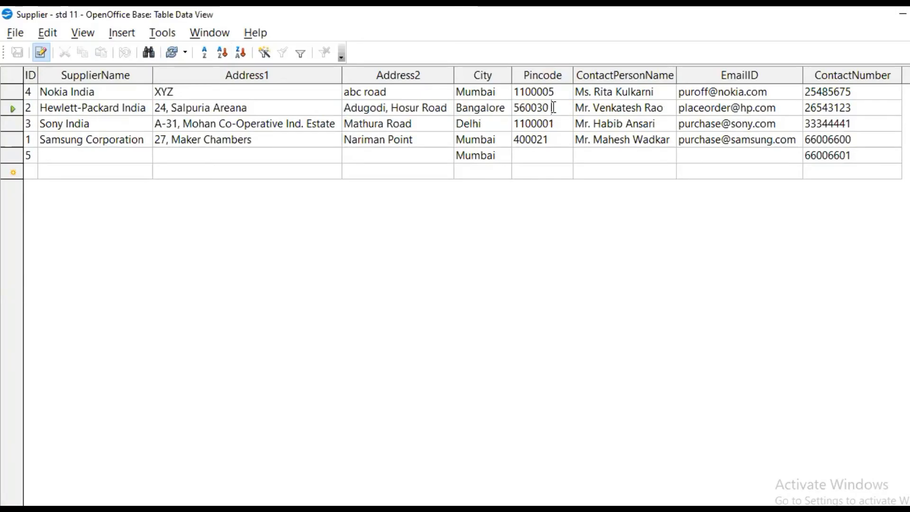
{"action": "key", "text": "BackSpace"}
{"action": "type", "text": "5"}
{"action": "left_click_drag", "start_coordinate": [567, 107], "coordinate": [513, 104]}
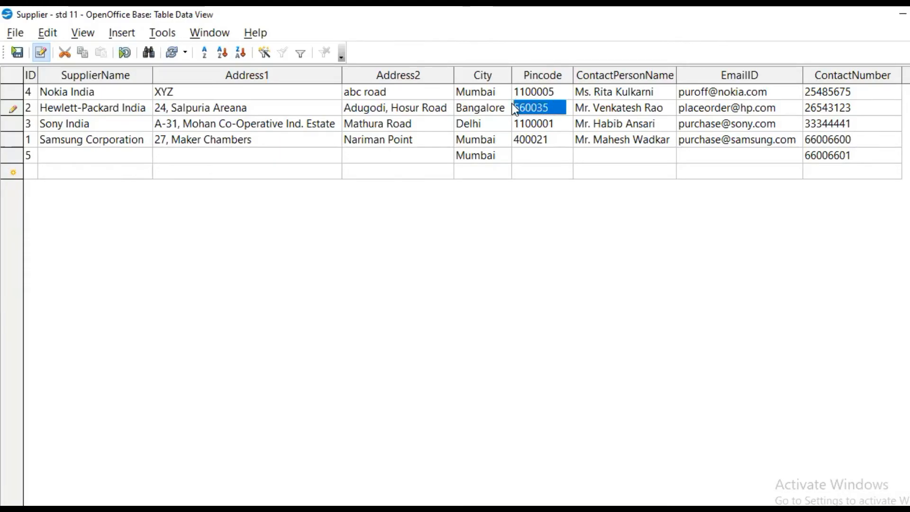
{"action": "type", "text": "560035"}
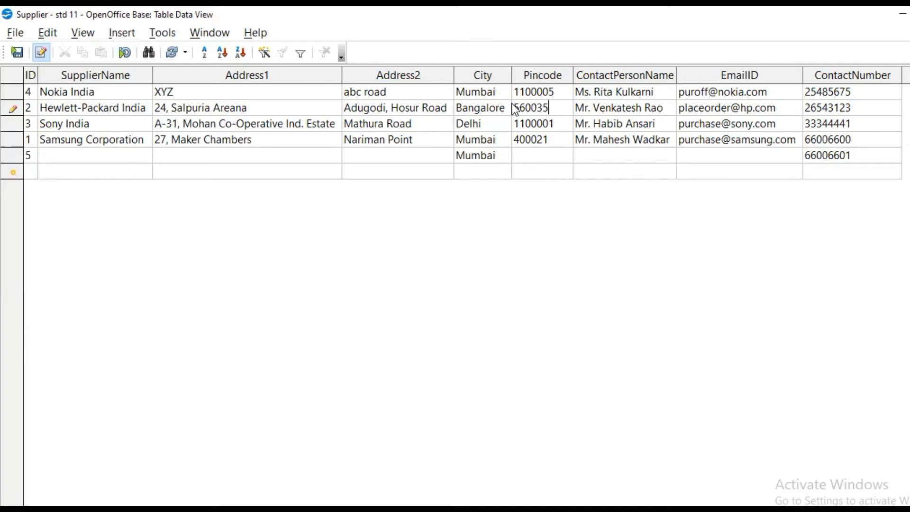
{"action": "key", "text": "Tab"}
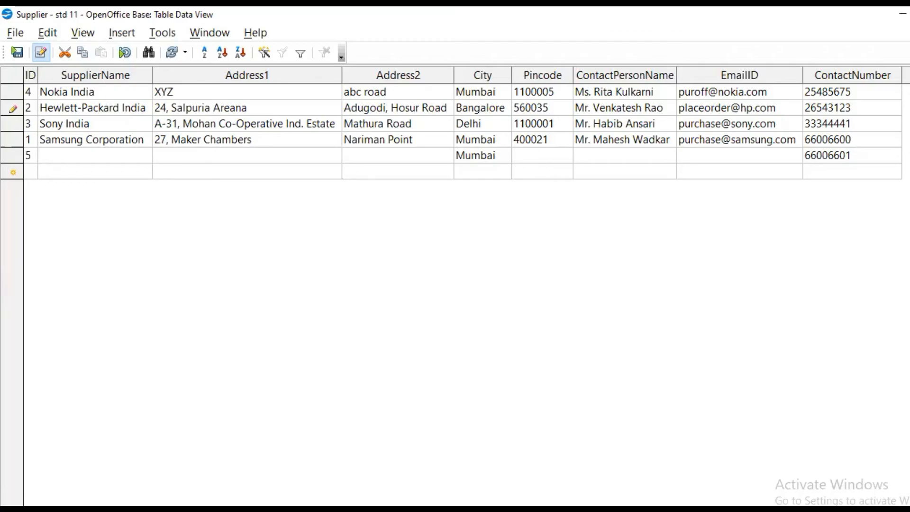
{"action": "key", "text": "Down"}
{"action": "key", "text": "Down"}
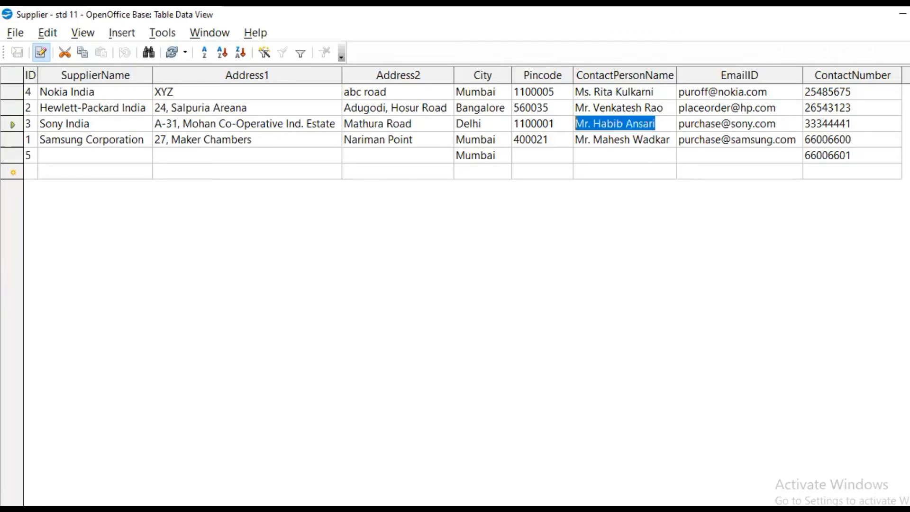
Step up through the Supplier records to the first one and back down toward the last
{"action": "key", "text": "Up"}
{"action": "key", "text": "Up"}
{"action": "key", "text": "Up"}
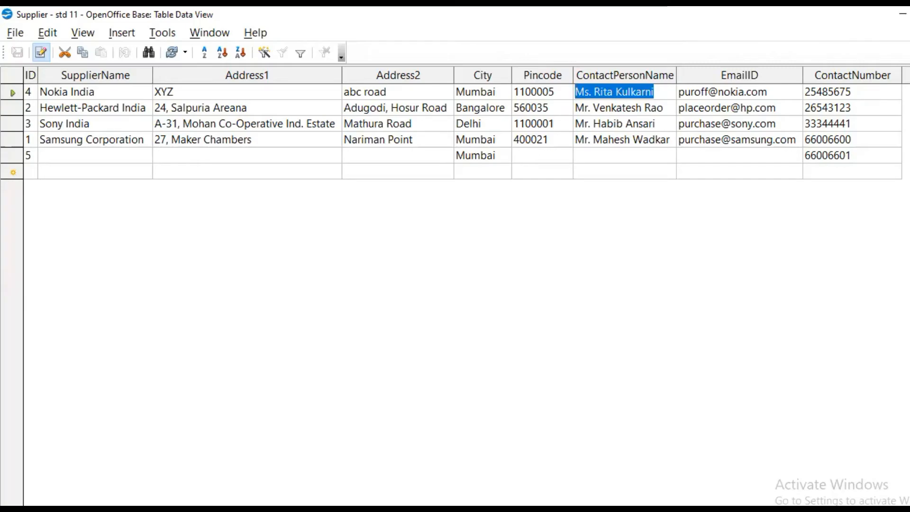
{"action": "key", "text": "Down"}
{"action": "key", "text": "Down"}
{"action": "key", "text": "Down"}
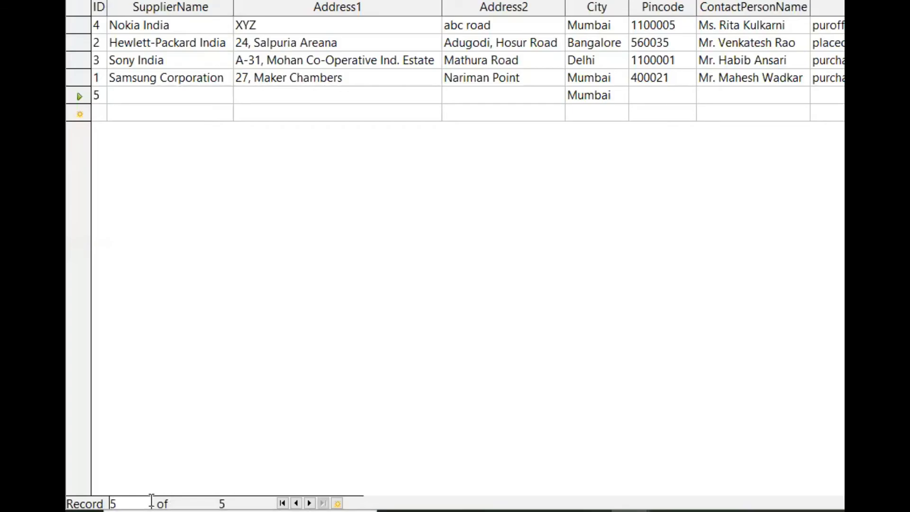
Move back to the second Supplier record, jump to the last record, return to the first and advance to the second
{"action": "left_click", "coordinate": [296, 503]}
{"action": "left_click", "coordinate": [296, 503]}
{"action": "left_click", "coordinate": [296, 504]}
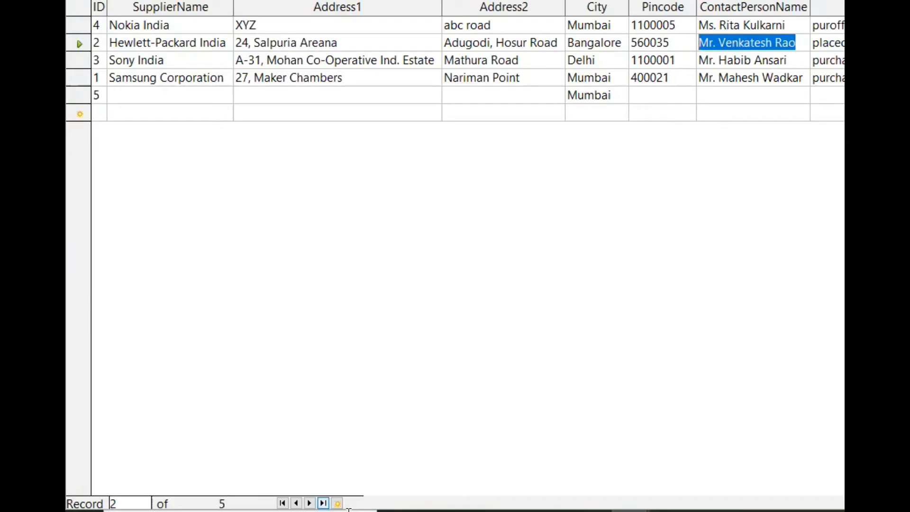
{"action": "left_click", "coordinate": [323, 504]}
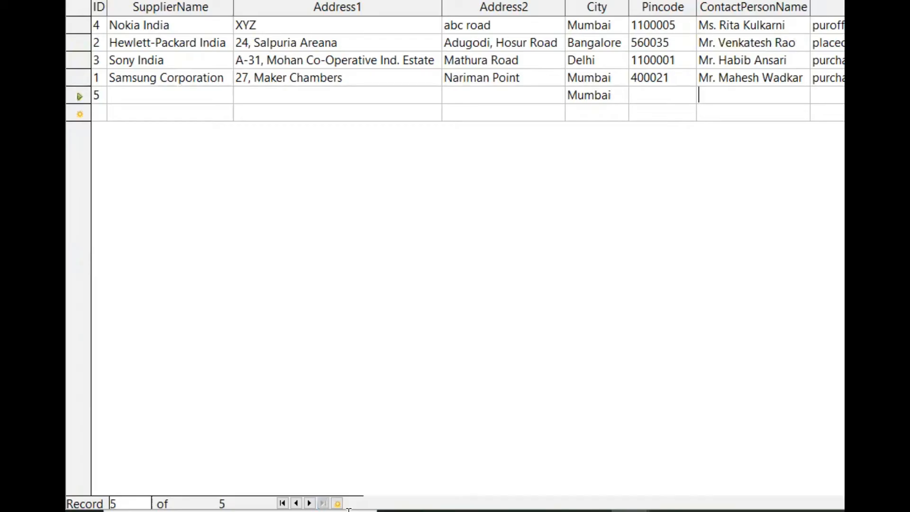
{"action": "left_click", "coordinate": [283, 503]}
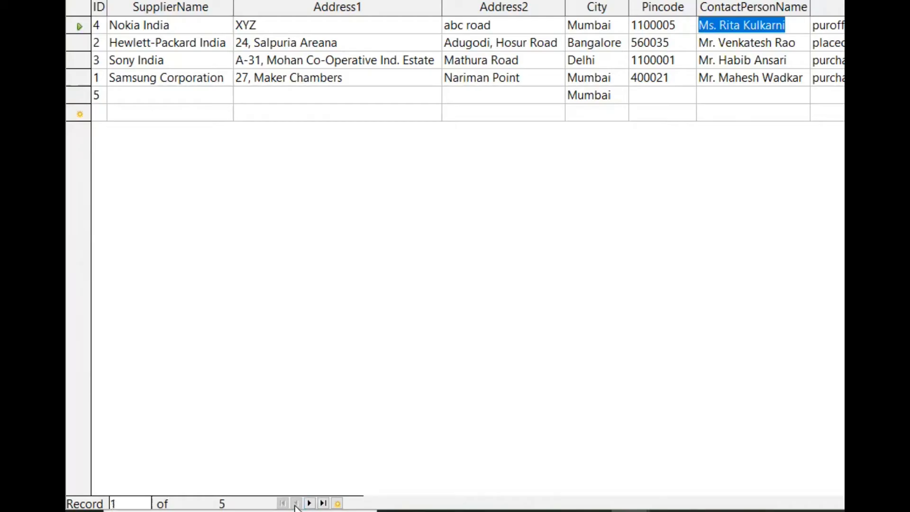
{"action": "key", "text": "Down"}
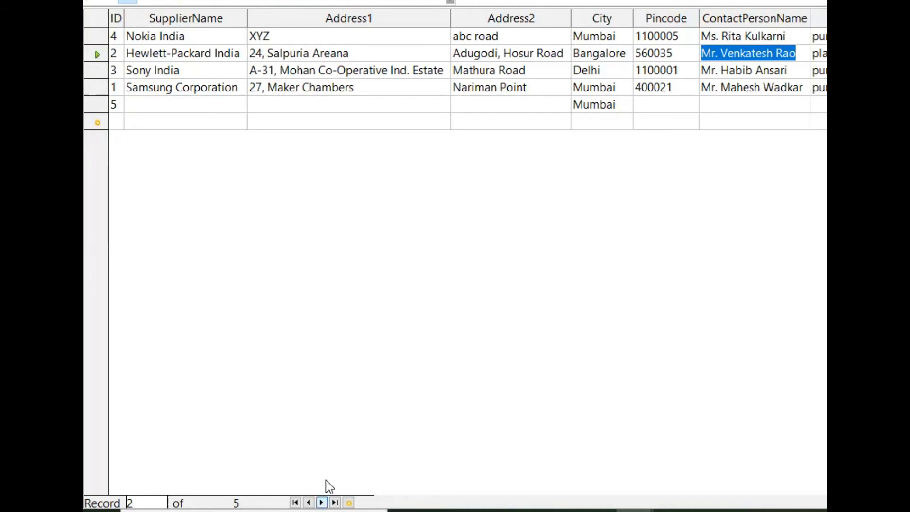
Step forward through the Supplier records from the second one to the last
{"action": "key", "text": "Down"}
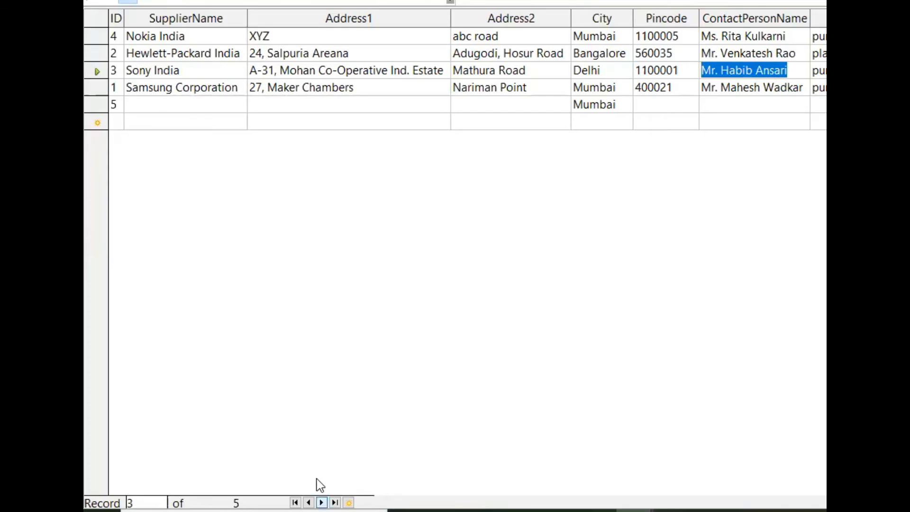
{"action": "key", "text": "Down"}
{"action": "key", "text": "Down"}
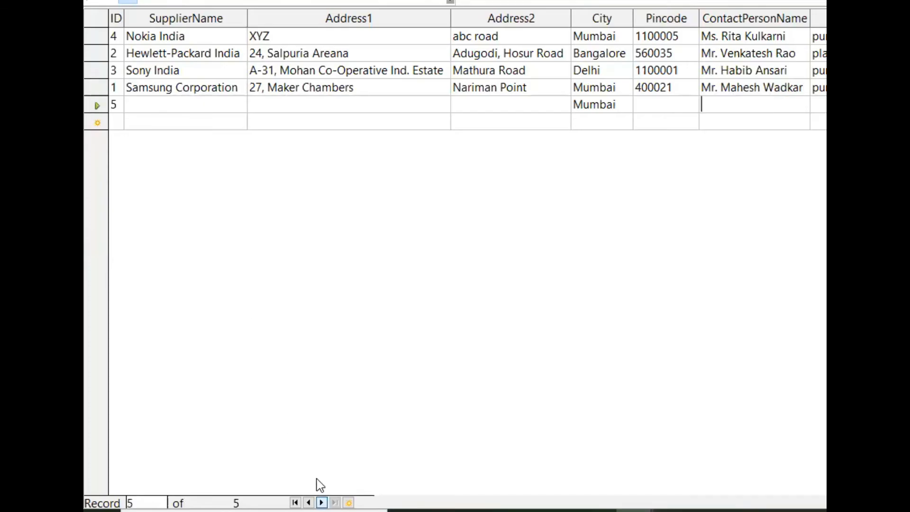
{"action": "left_click", "coordinate": [308, 503]}
{"action": "left_click", "coordinate": [308, 502]}
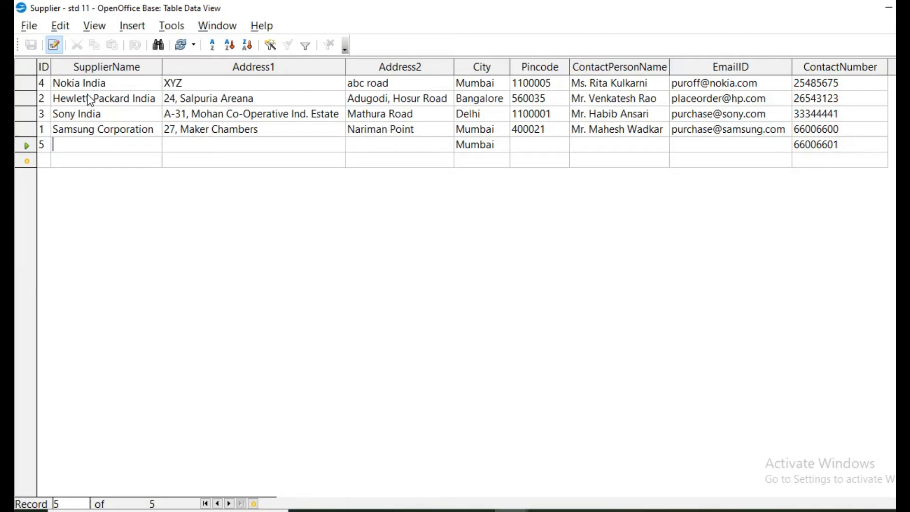
Sort the Supplier records by SupplierName in ascending order through the Sort Order settings, and reapply the ascending sort to that column
{"action": "left_click", "coordinate": [127, 72]}
{"action": "left_click", "coordinate": [132, 62]}
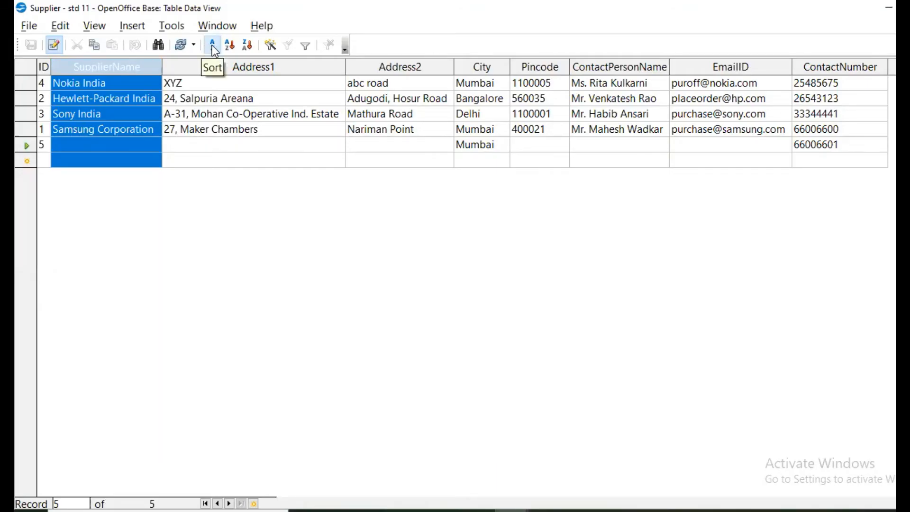
{"action": "left_click", "coordinate": [212, 45]}
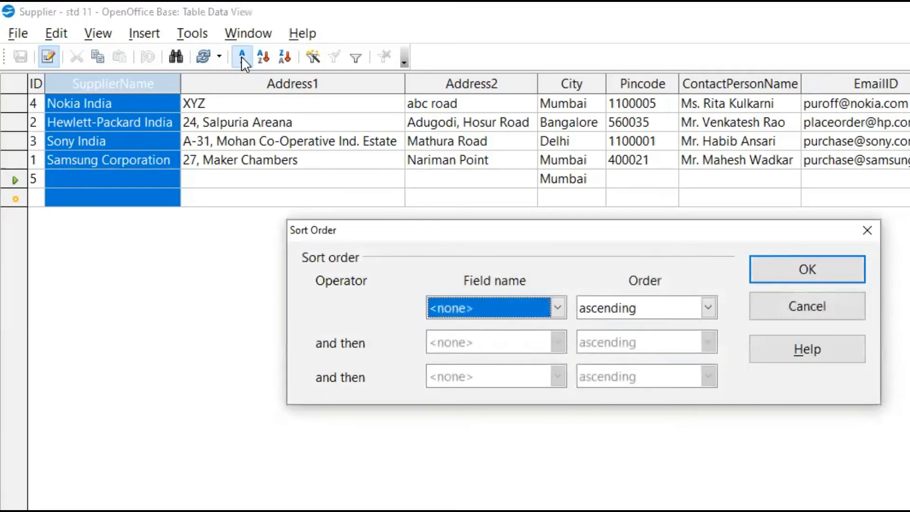
{"action": "left_click", "coordinate": [513, 309]}
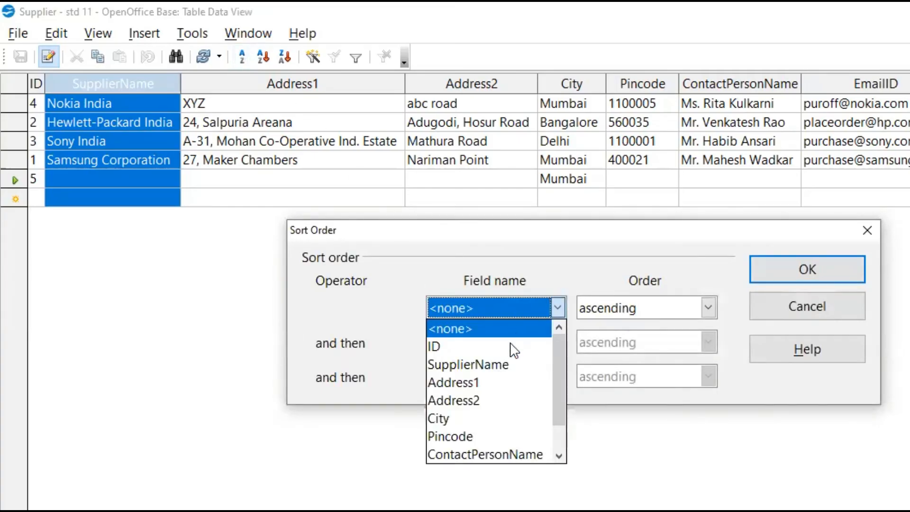
{"action": "left_click", "coordinate": [501, 361]}
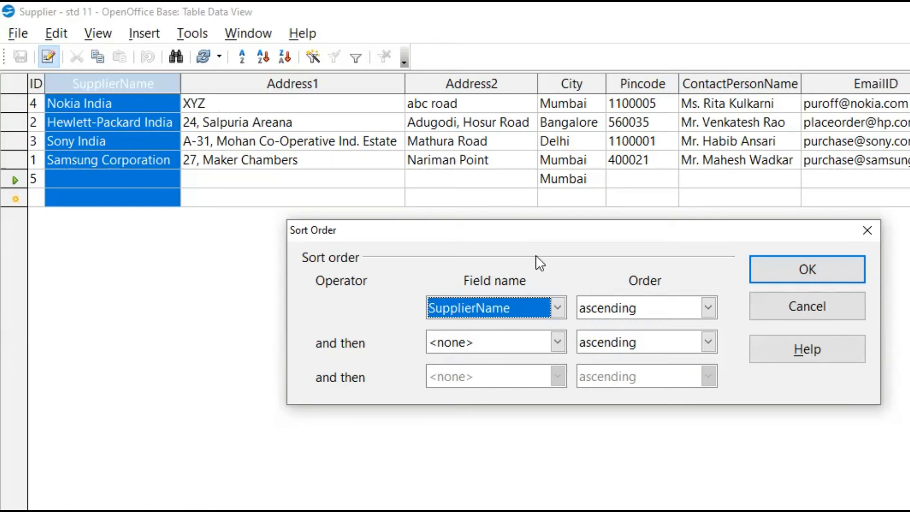
{"action": "left_click", "coordinate": [521, 338]}
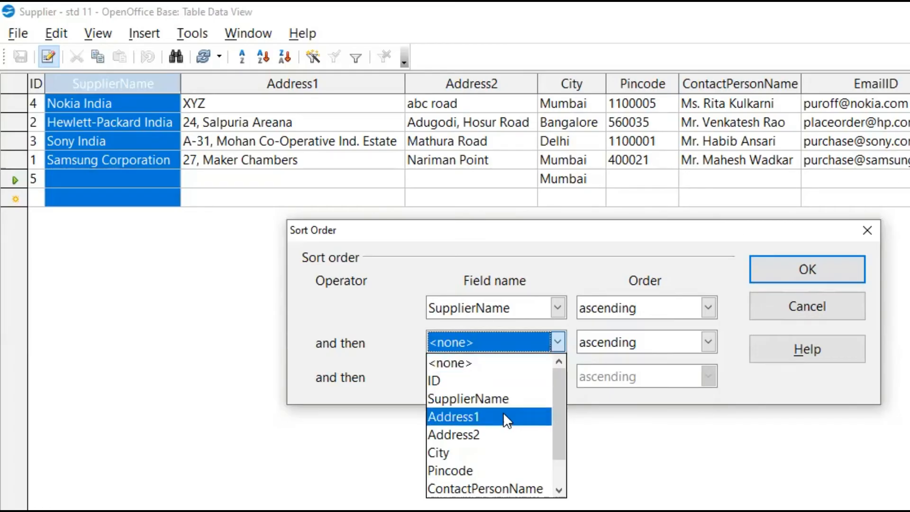
{"action": "scroll", "coordinate": [500, 453], "scroll_direction": "down", "scroll_amount": 1}
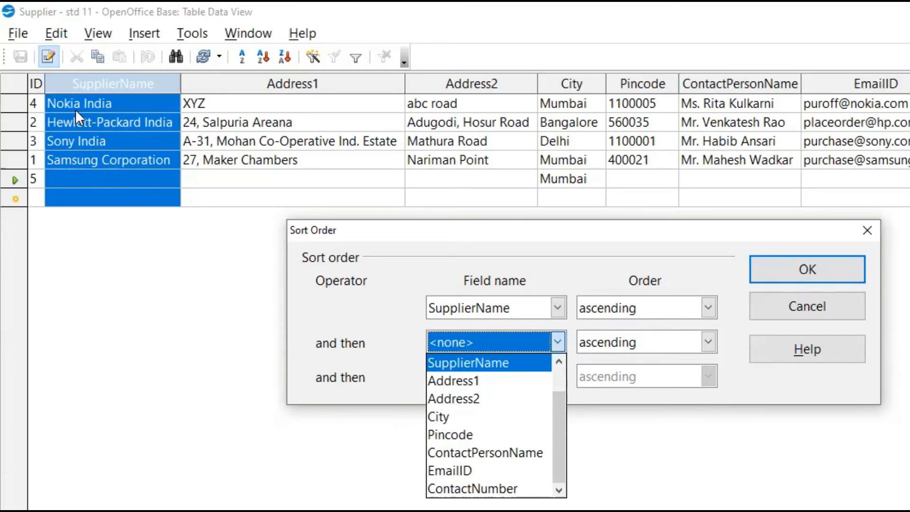
{"action": "left_click", "coordinate": [396, 294]}
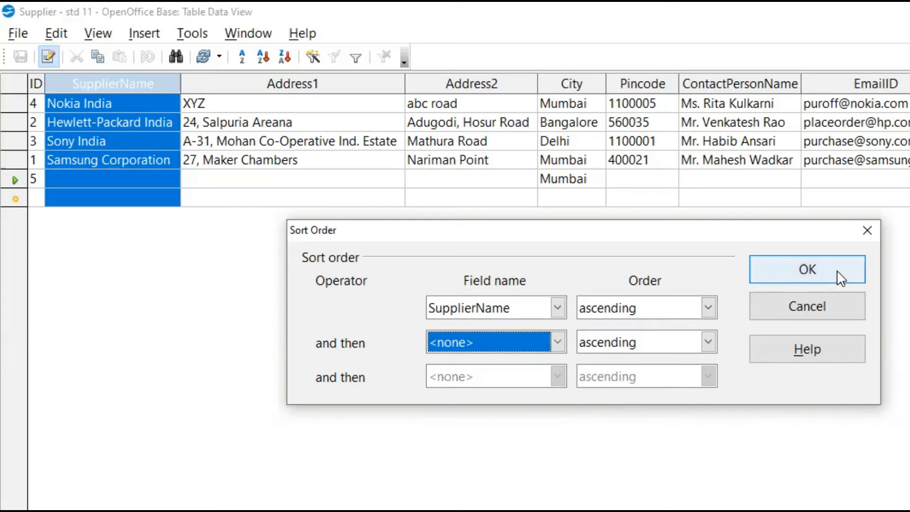
{"action": "left_click", "coordinate": [808, 269]}
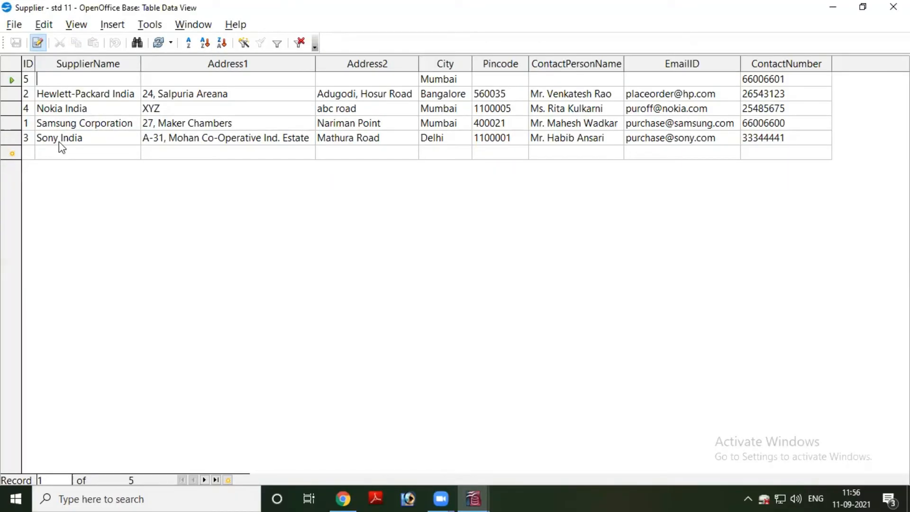
{"action": "left_click", "coordinate": [65, 64]}
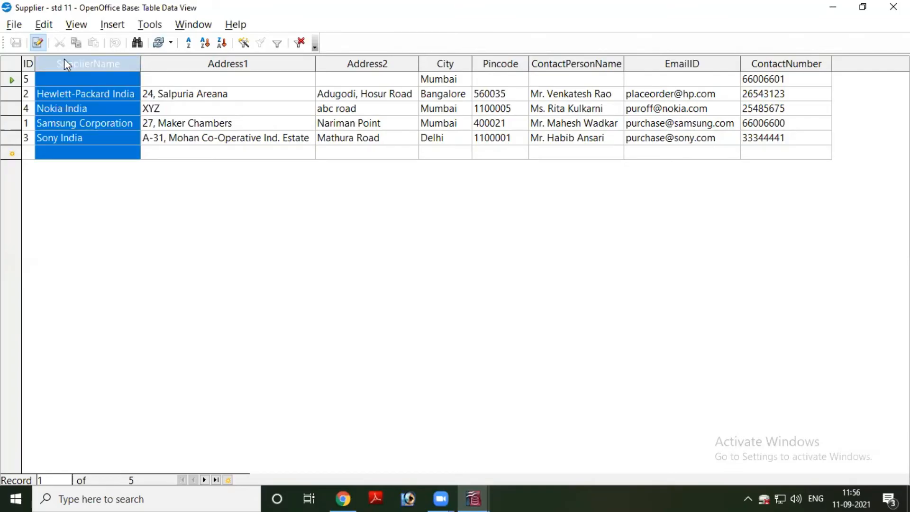
{"action": "left_click", "coordinate": [211, 48]}
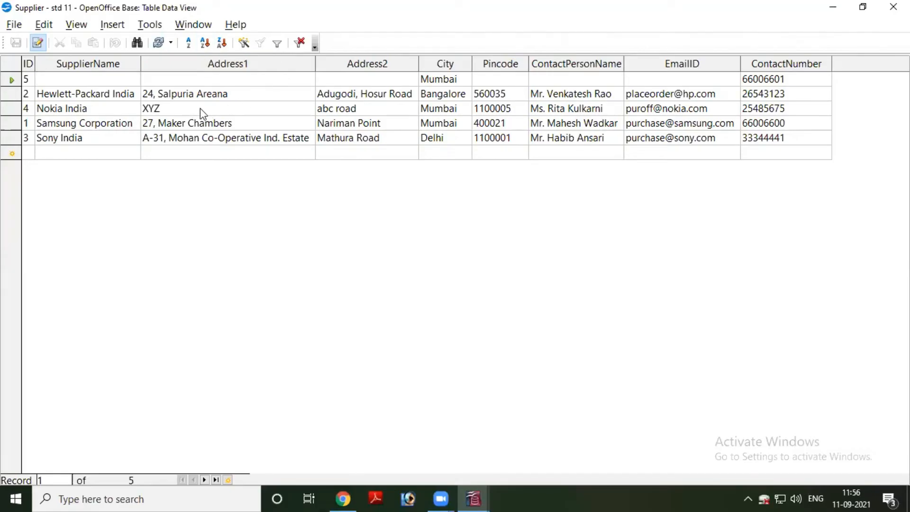
Switch to the std 11 database window and examine the Employee table's records and its design, closing each view after looking
{"action": "left_click", "coordinate": [478, 498]}
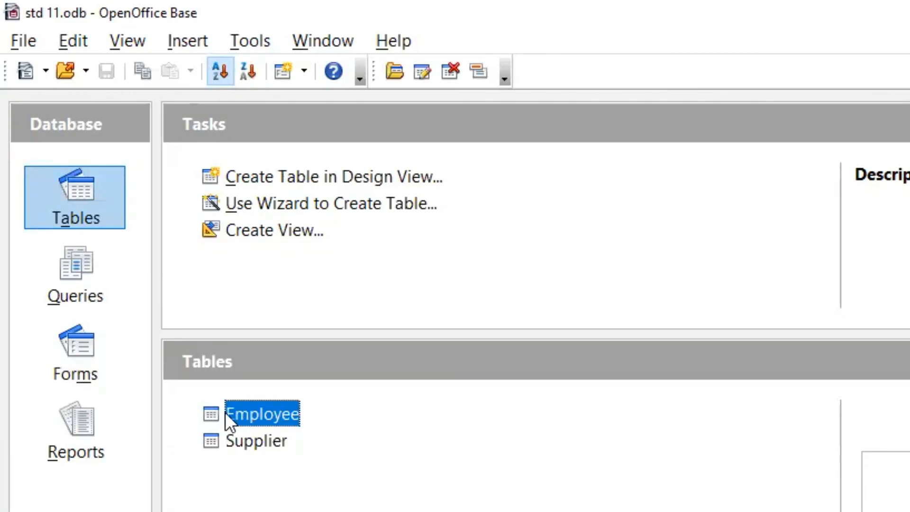
{"action": "double_click", "coordinate": [227, 414]}
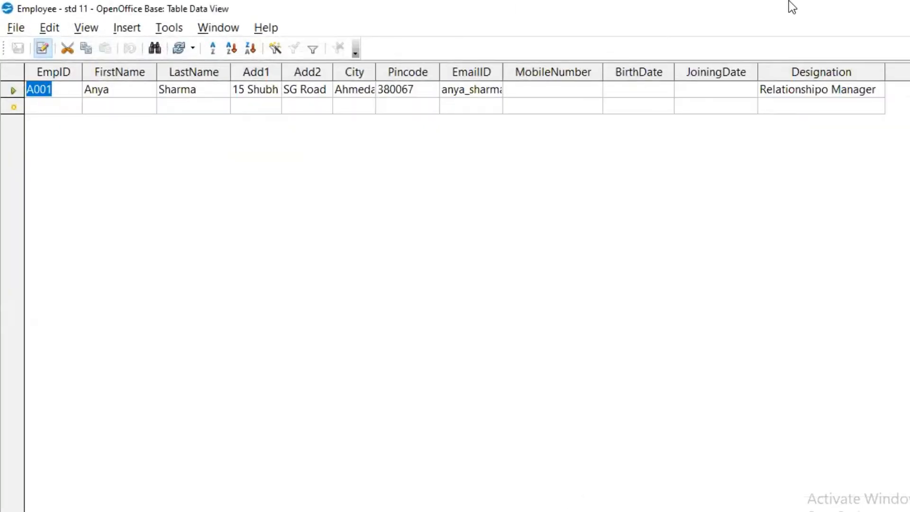
{"action": "left_click", "coordinate": [791, 6]}
{"action": "right_click", "coordinate": [152, 301]}
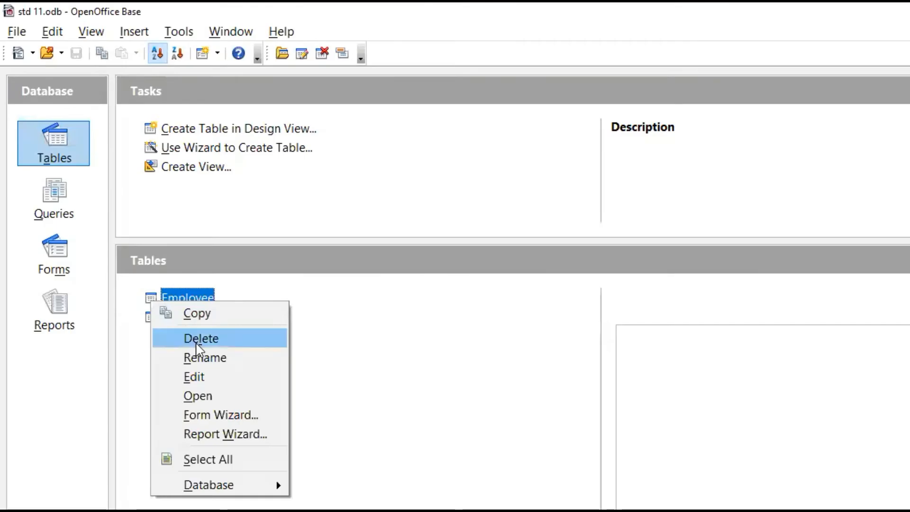
{"action": "left_click", "coordinate": [201, 378]}
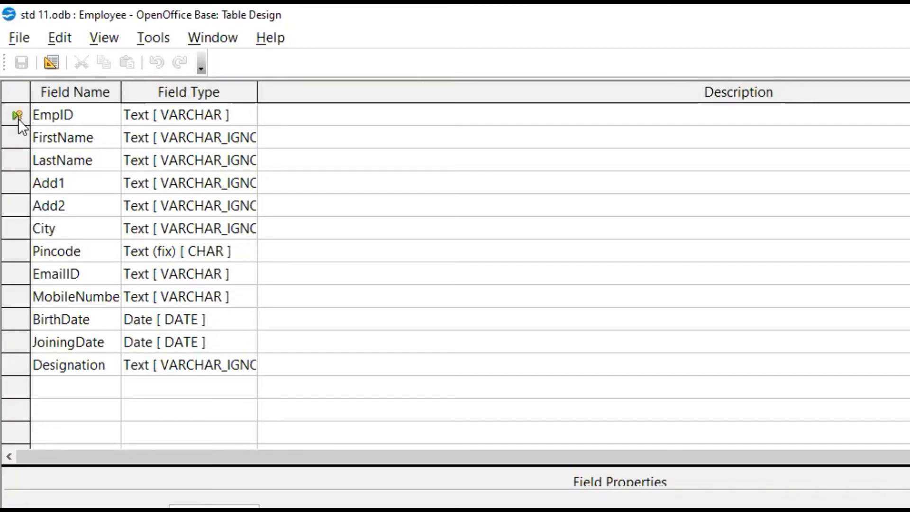
{"action": "key", "text": "alt+F4"}
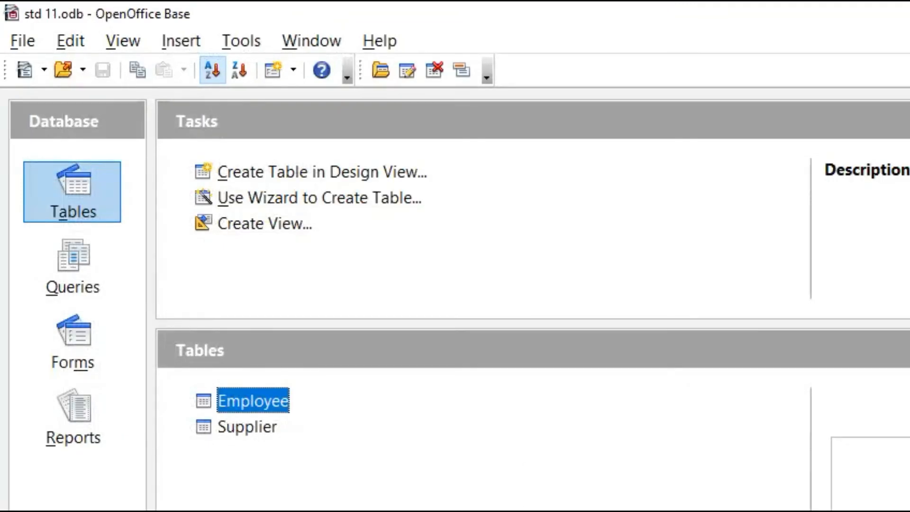
{"action": "double_click", "coordinate": [253, 401]}
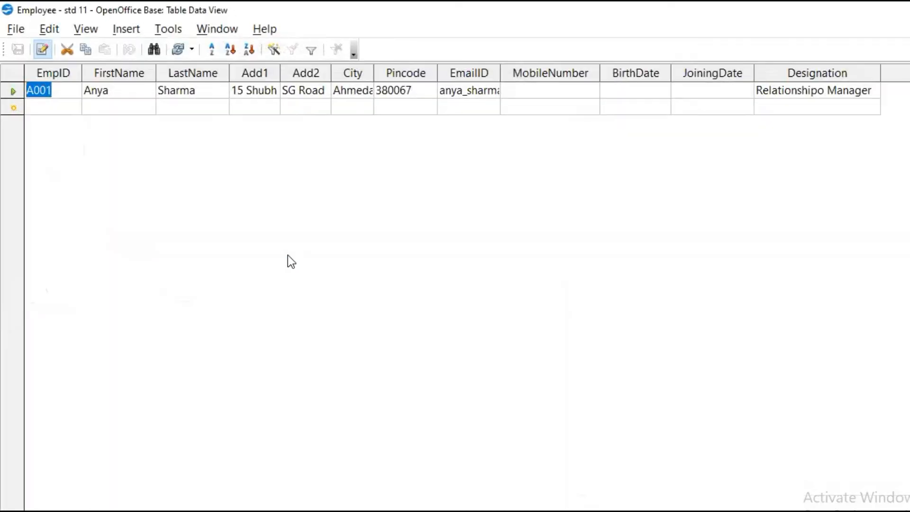
{"action": "key", "text": "alt+F4"}
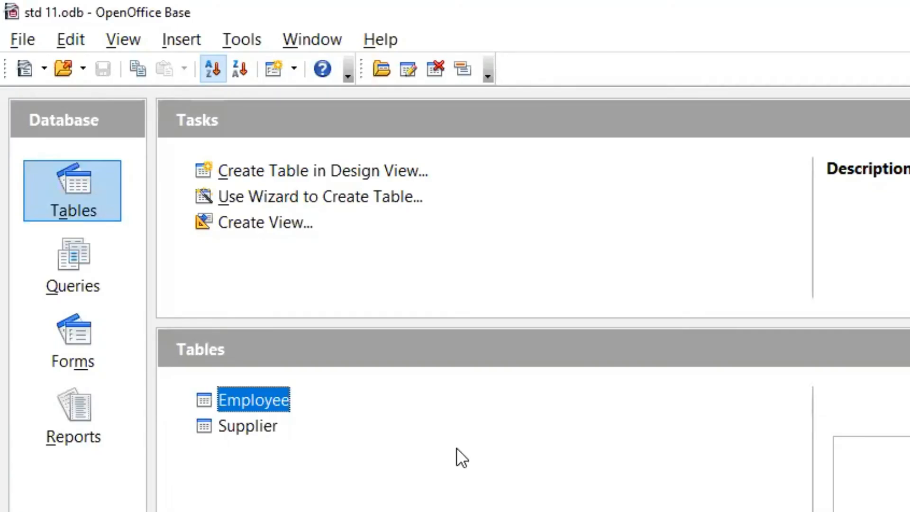
Correct the designation in the Employee record to Relationship Manager, and close the table with the change saved
{"action": "double_click", "coordinate": [213, 408]}
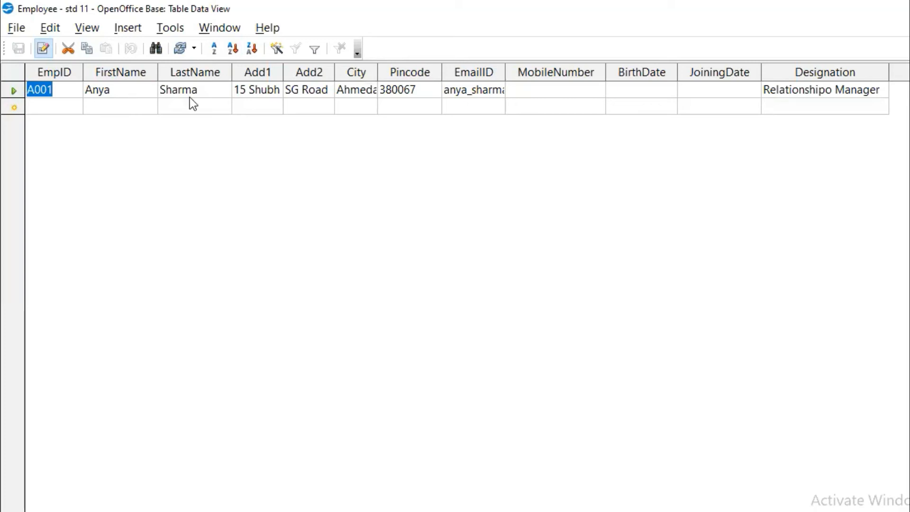
{"action": "left_click", "coordinate": [819, 93]}
{"action": "left_click", "coordinate": [818, 92]}
{"action": "key", "text": "Delete"}
{"action": "left_click", "coordinate": [687, 92]}
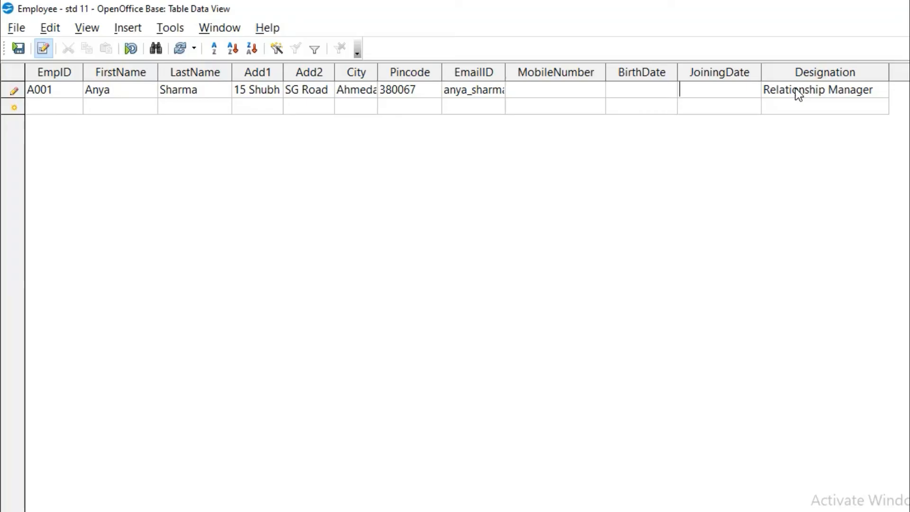
{"action": "key", "text": "alt+F4"}
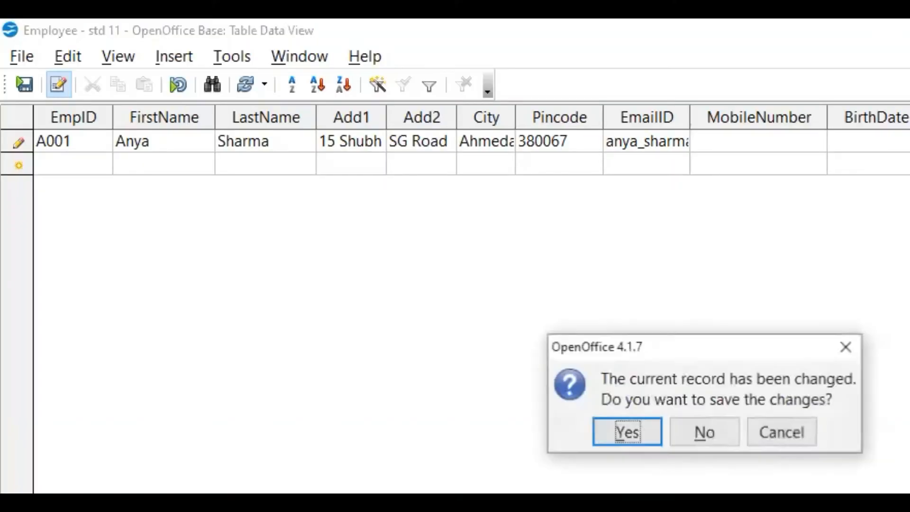
{"action": "left_click", "coordinate": [626, 430]}
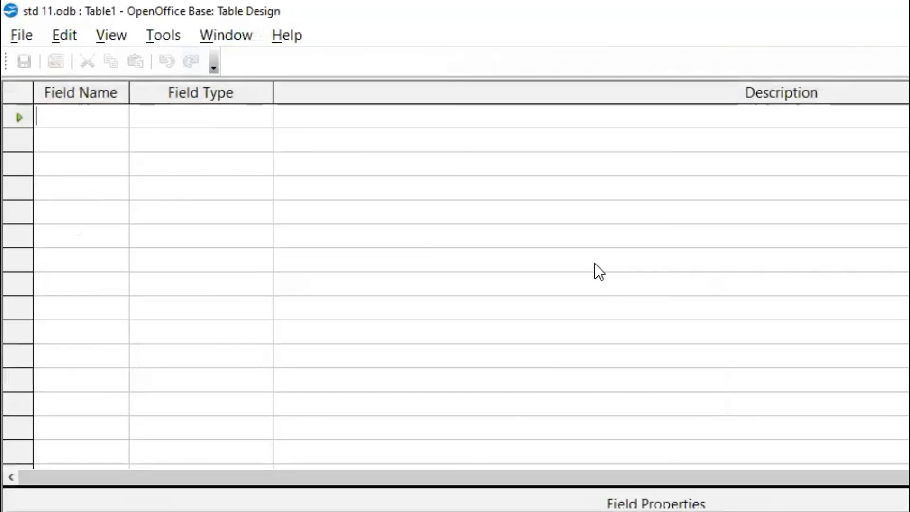
Define the first two fields of a new table in Design View: EmpID as Text [ VARCHAR ] and Salary as Integer
{"action": "type", "text": "E"}
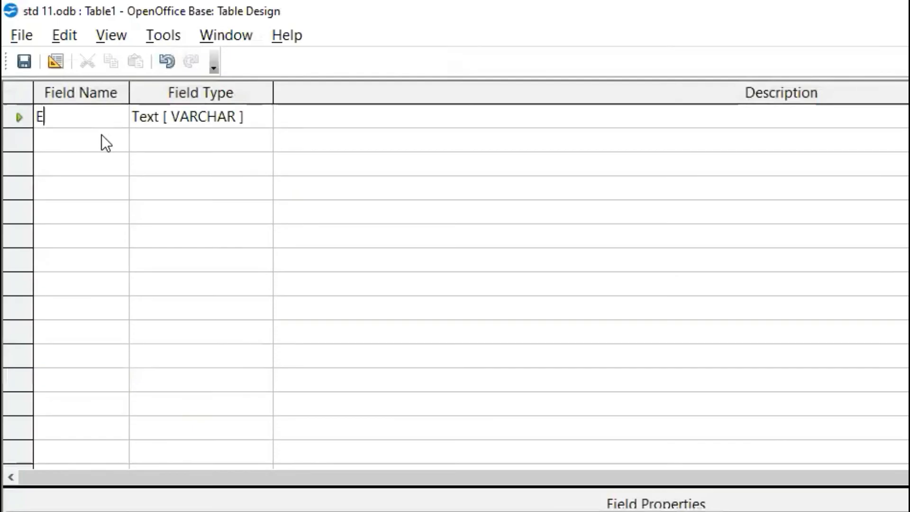
{"action": "type", "text": "mpID"}
{"action": "left_click", "coordinate": [94, 140]}
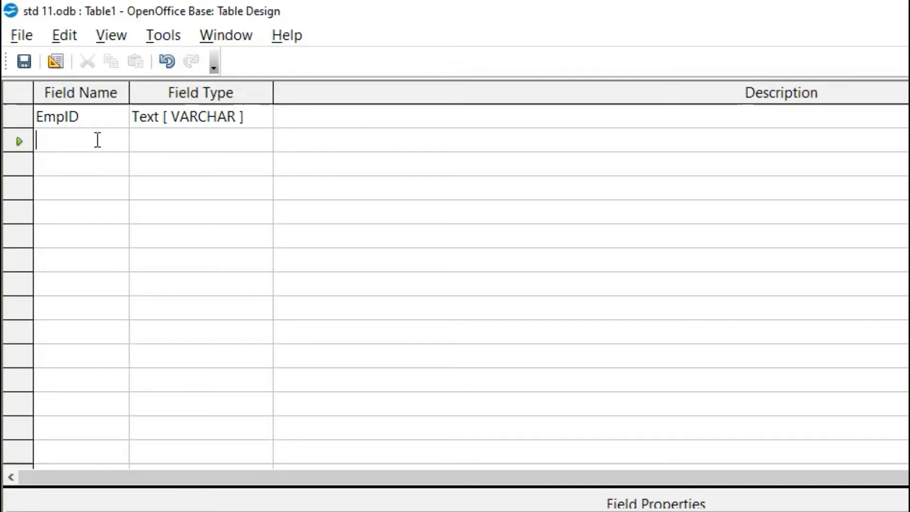
{"action": "type", "text": "Salary"}
{"action": "left_click", "coordinate": [149, 143]}
{"action": "left_click", "coordinate": [264, 141]}
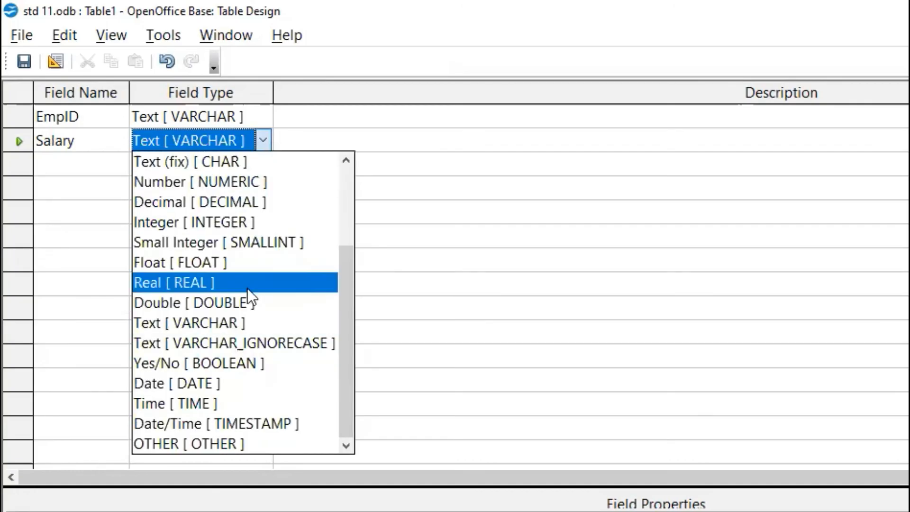
{"action": "left_click", "coordinate": [228, 221]}
Add a third field named Depatment with the type Text [ VARCHAR_IGNORECASE ]
{"action": "left_click", "coordinate": [94, 166]}
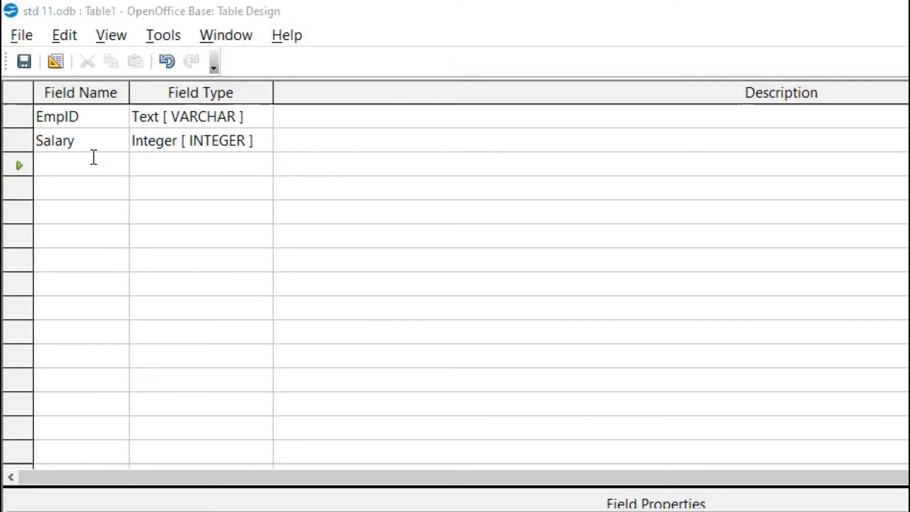
{"action": "type", "text": "Depa"}
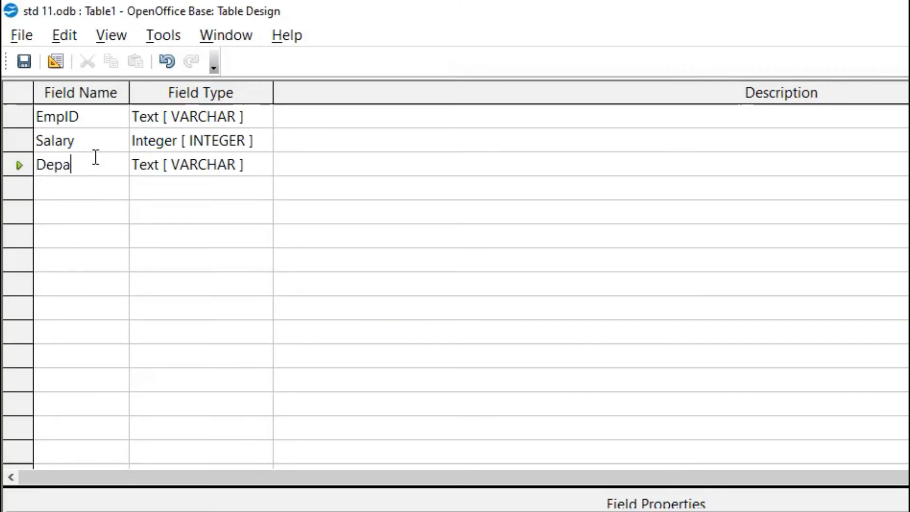
{"action": "type", "text": "tment"}
{"action": "left_click", "coordinate": [156, 166]}
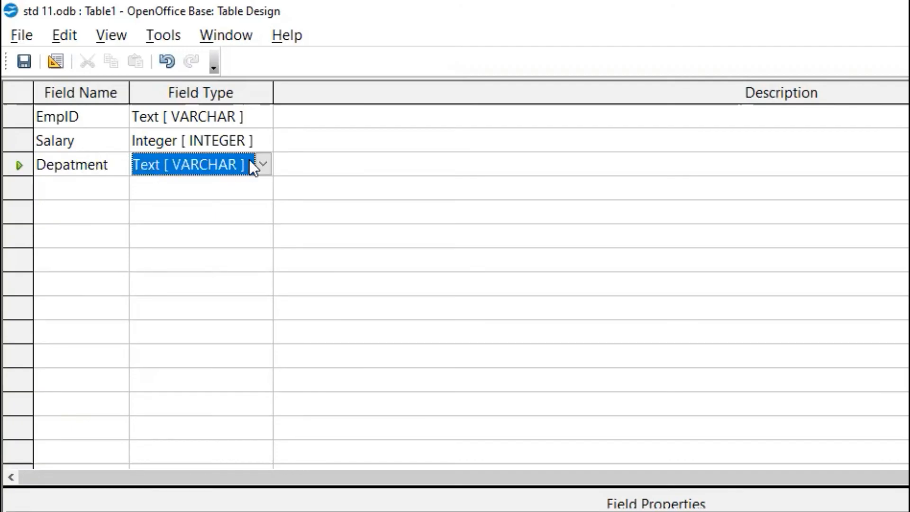
{"action": "left_click", "coordinate": [261, 165]}
{"action": "left_click", "coordinate": [265, 366]}
Save the new table as employee details and agree to have a primary key created
{"action": "left_click", "coordinate": [24, 61]}
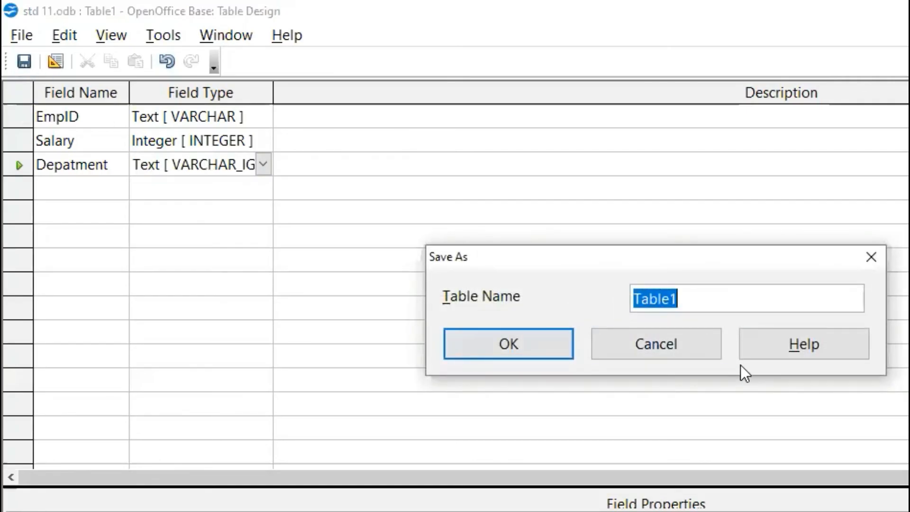
{"action": "type", "text": "employee details"}
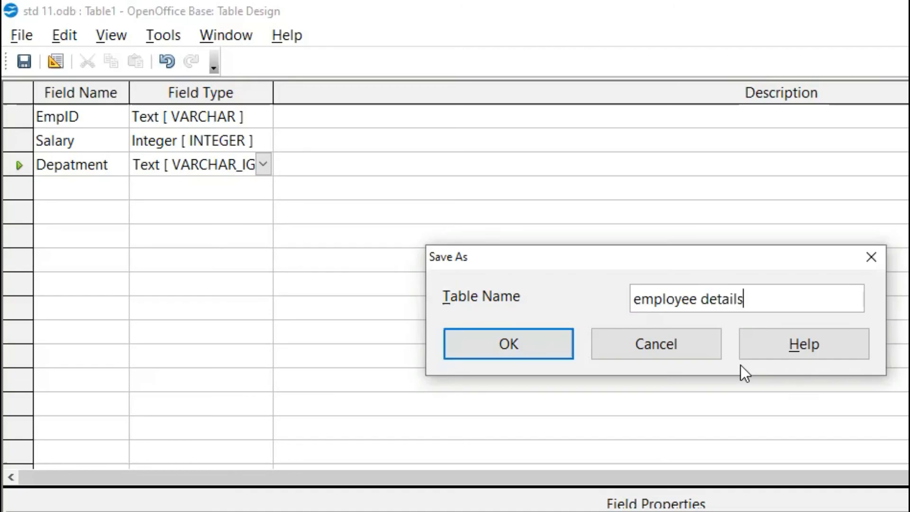
{"action": "key", "text": "Return"}
{"action": "left_click", "coordinate": [593, 457]}
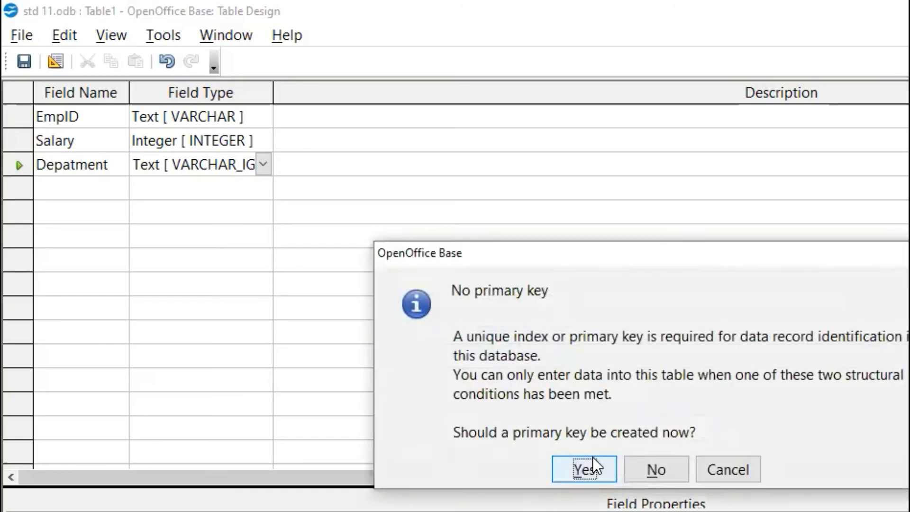
Delete the ID primary key field from the employee details table design
{"action": "right_click", "coordinate": [15, 116]}
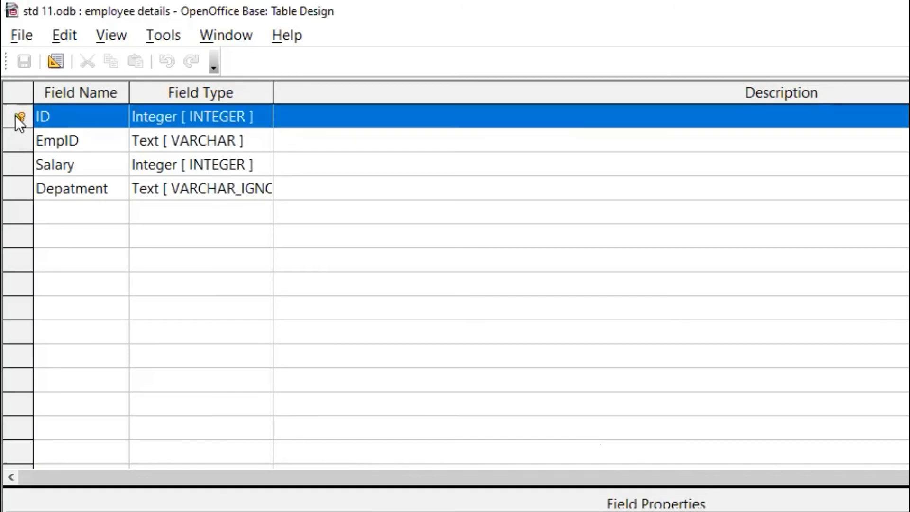
{"action": "left_click", "coordinate": [69, 178]}
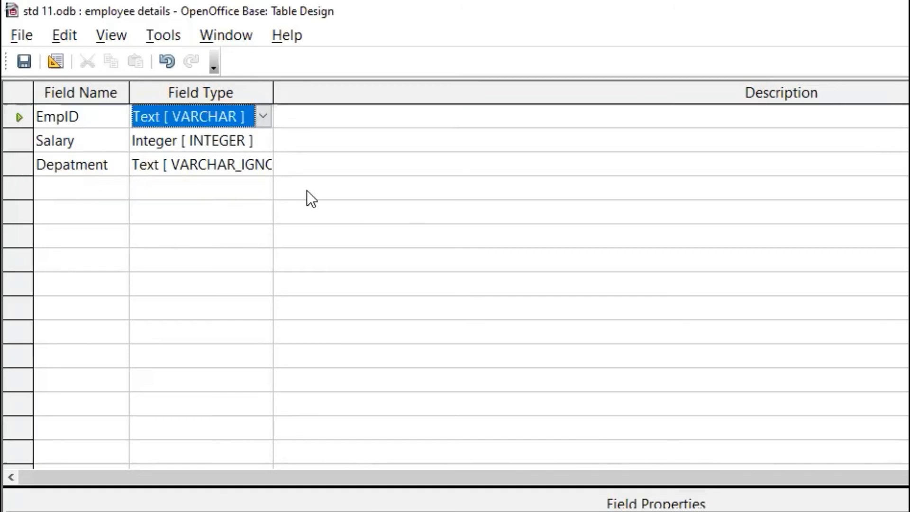
Set the EmpID field as the primary key of the employee details table
{"action": "right_click", "coordinate": [17, 112]}
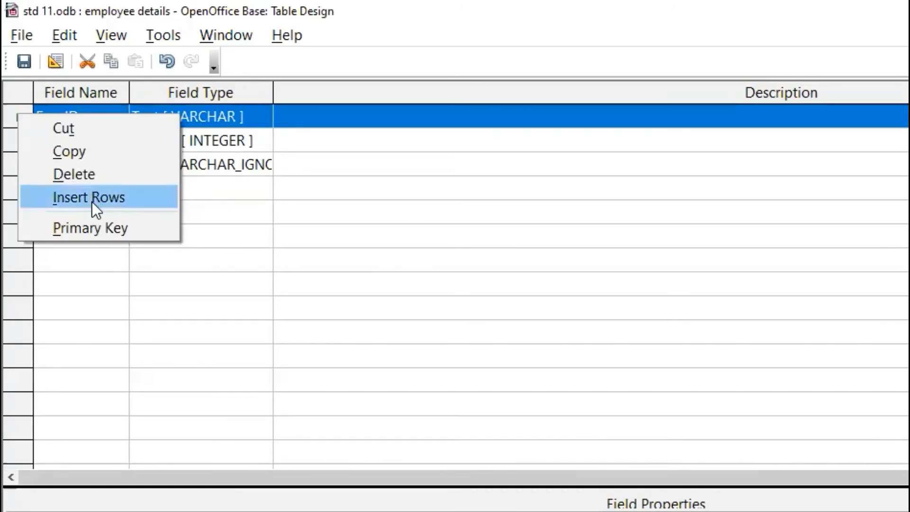
{"action": "left_click", "coordinate": [351, 134]}
{"action": "right_click", "coordinate": [9, 119]}
{"action": "left_click", "coordinate": [65, 233]}
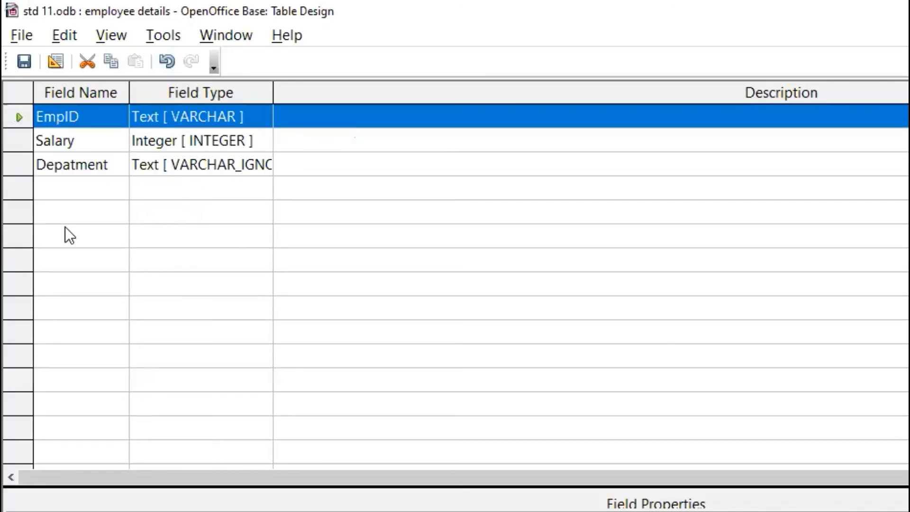
Close the employee details design, saving its changes and agreeing to delete the former ID primary key
{"action": "left_click", "coordinate": [909, 11]}
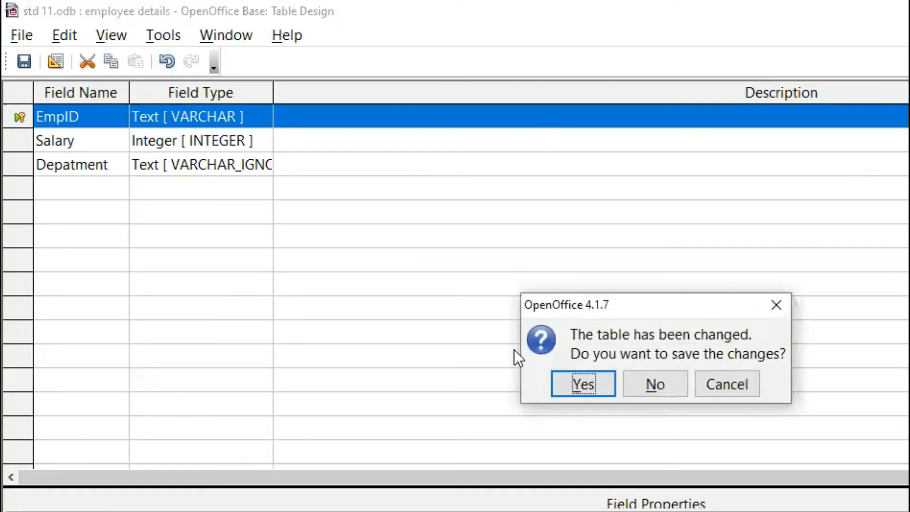
{"action": "left_click", "coordinate": [581, 380]}
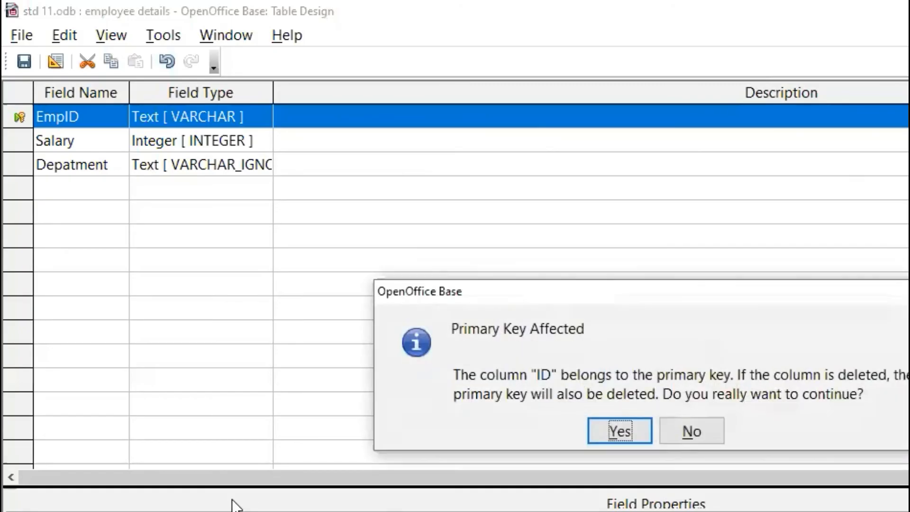
{"action": "left_click", "coordinate": [621, 431]}
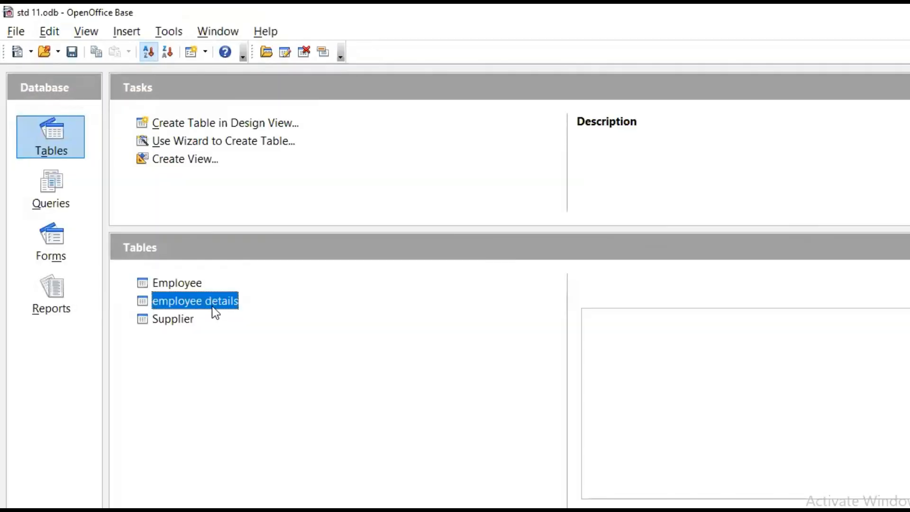
Open the employee details table and start its first record with EmpID A001 and Salary 25000
{"action": "right_click", "coordinate": [219, 309]}
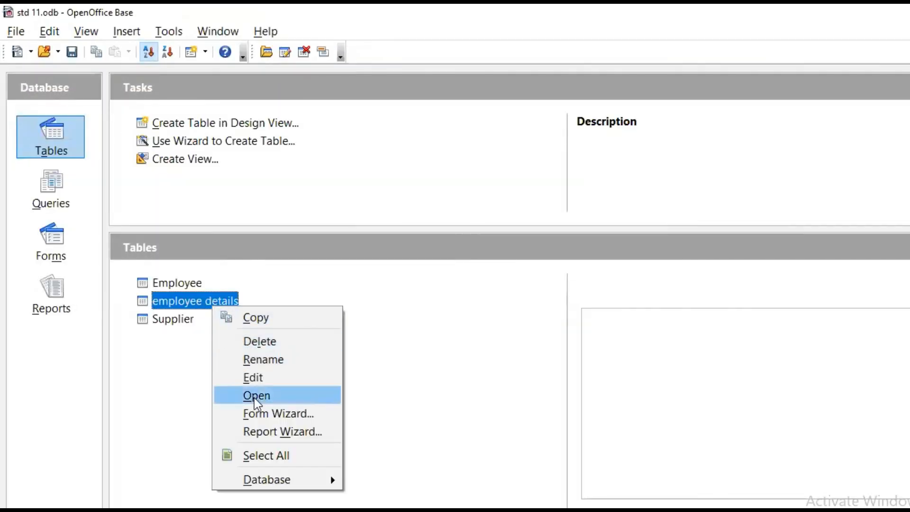
{"action": "left_click", "coordinate": [283, 380]}
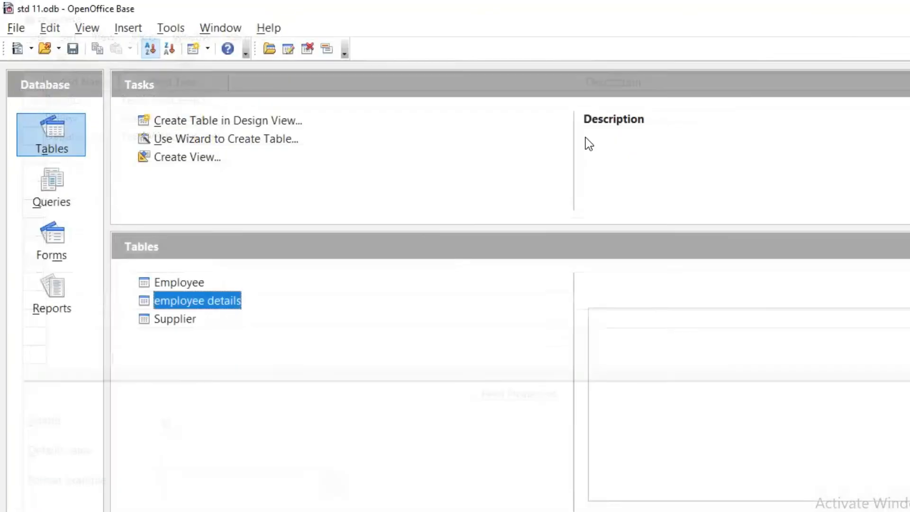
{"action": "double_click", "coordinate": [156, 303]}
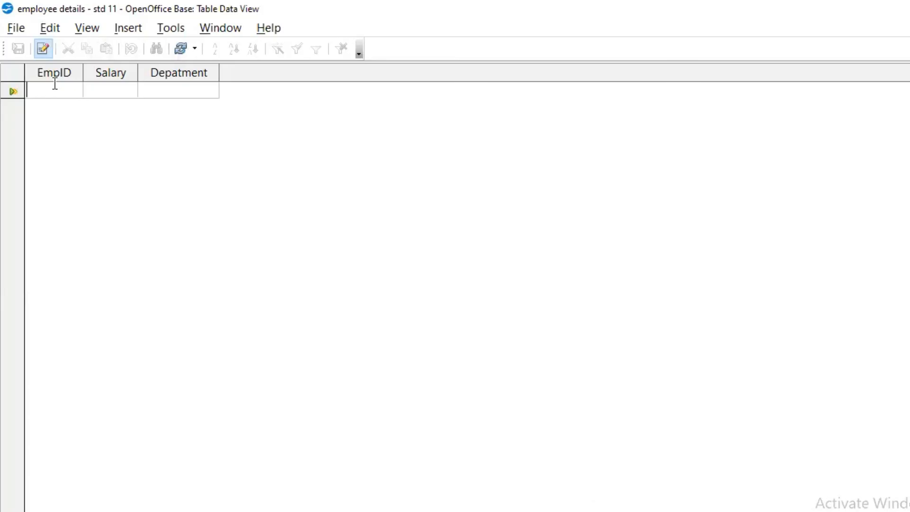
{"action": "type", "text": "A001"}
{"action": "key", "text": "Tab"}
{"action": "type", "text": "25000"}
{"action": "key", "text": "Tab"}
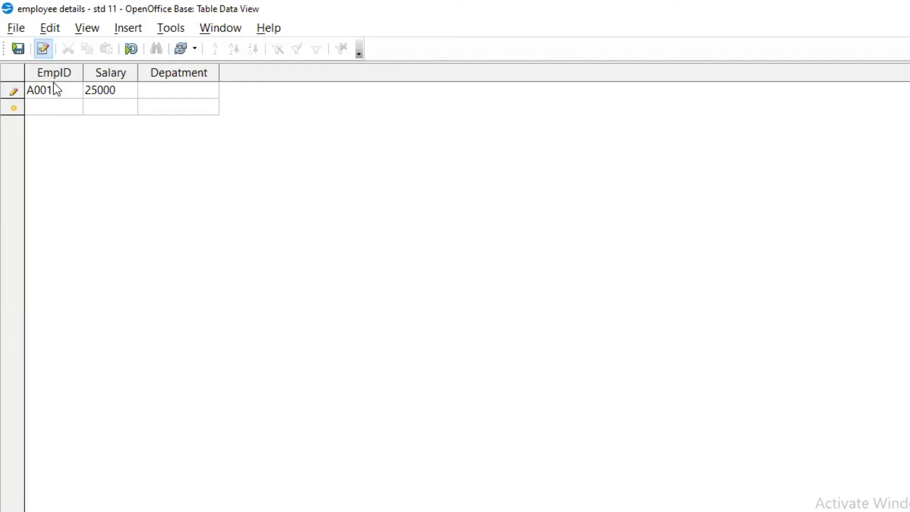
Enter Relationship Manager as the Depatment of record A001, store the record and close the table
{"action": "type", "text": "Relationship Manager"}
{"action": "key", "text": "Tab"}
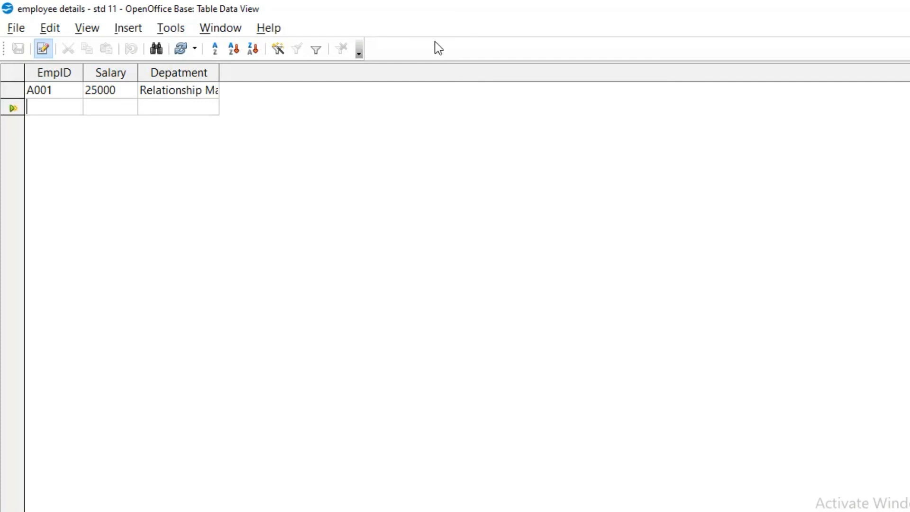
{"action": "key", "text": "alt+F4"}
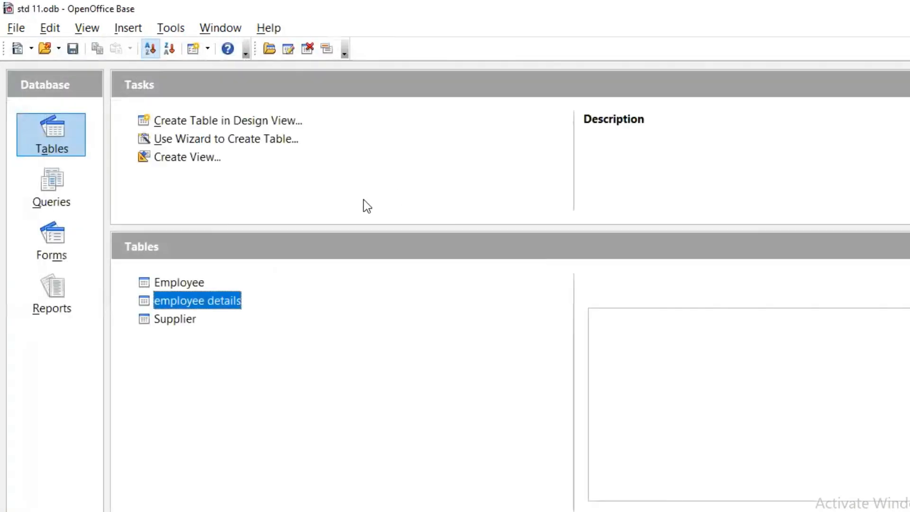
Examine the Employee and employee details tables in turn, comparing their fields and records
{"action": "double_click", "coordinate": [204, 283]}
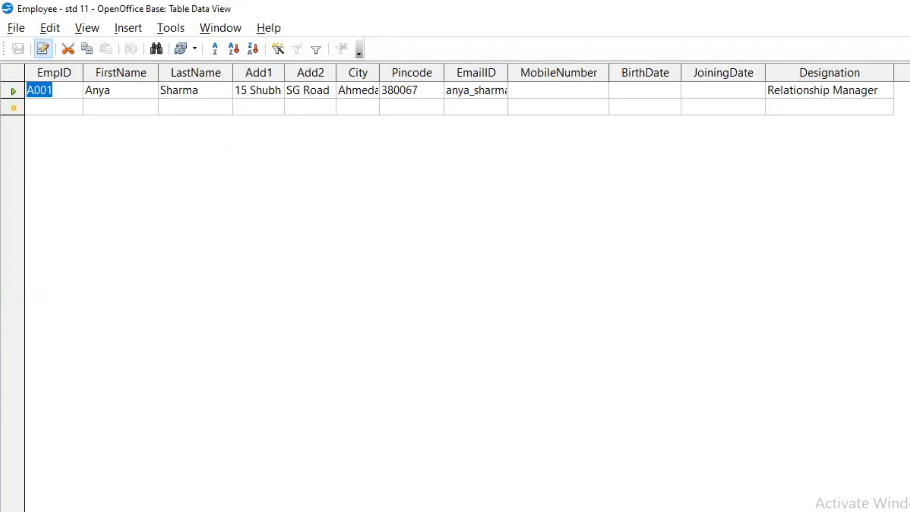
{"action": "key", "text": "alt+F4"}
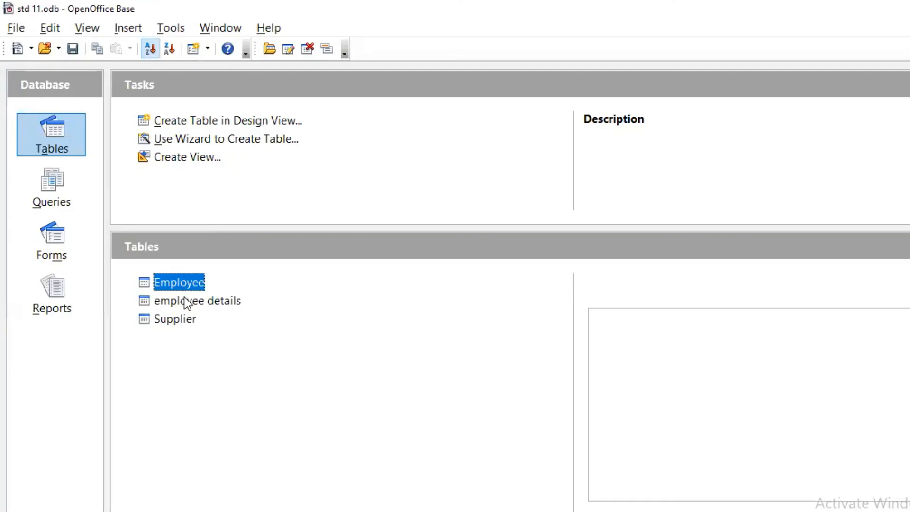
{"action": "double_click", "coordinate": [187, 301]}
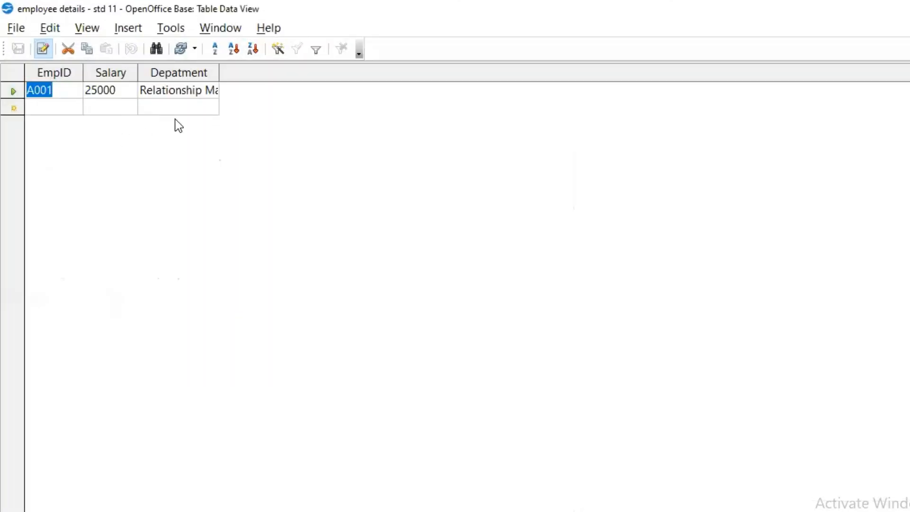
{"action": "key", "text": "ctrl+w"}
{"action": "double_click", "coordinate": [151, 283]}
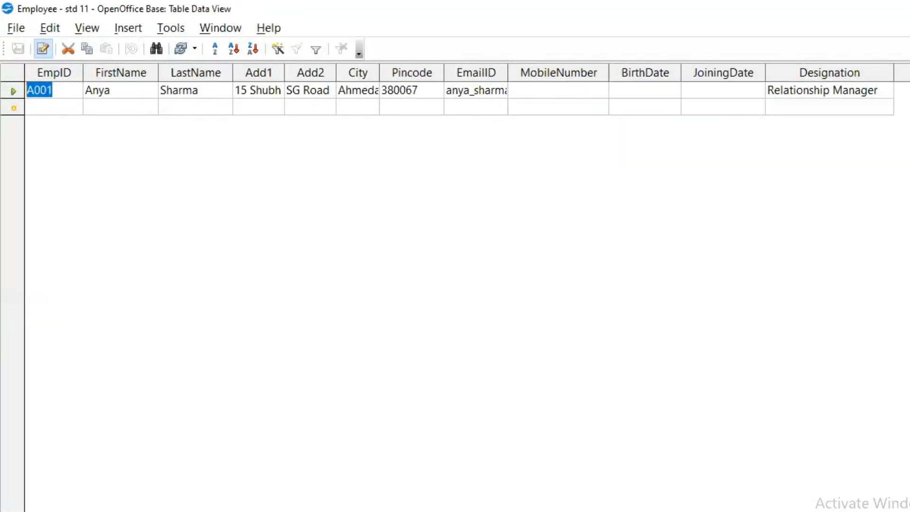
{"action": "key", "text": "ctrl+w"}
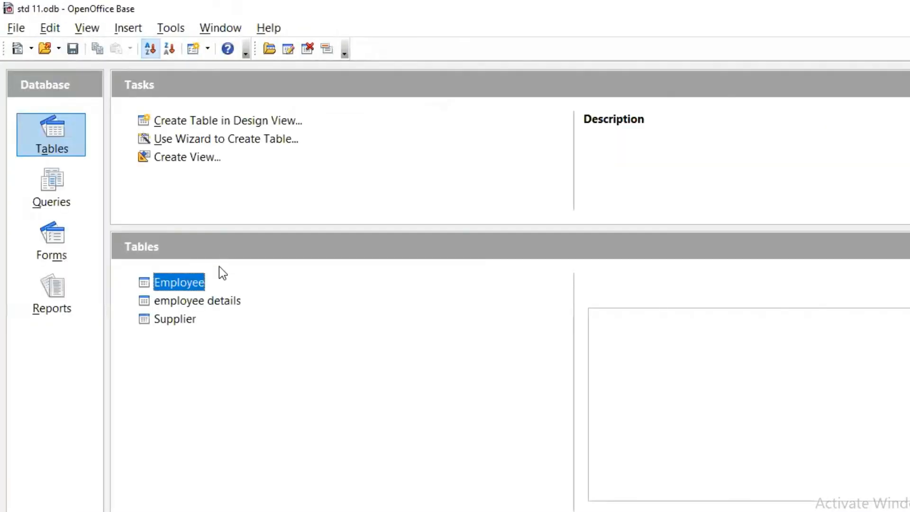
{"action": "double_click", "coordinate": [190, 300]}
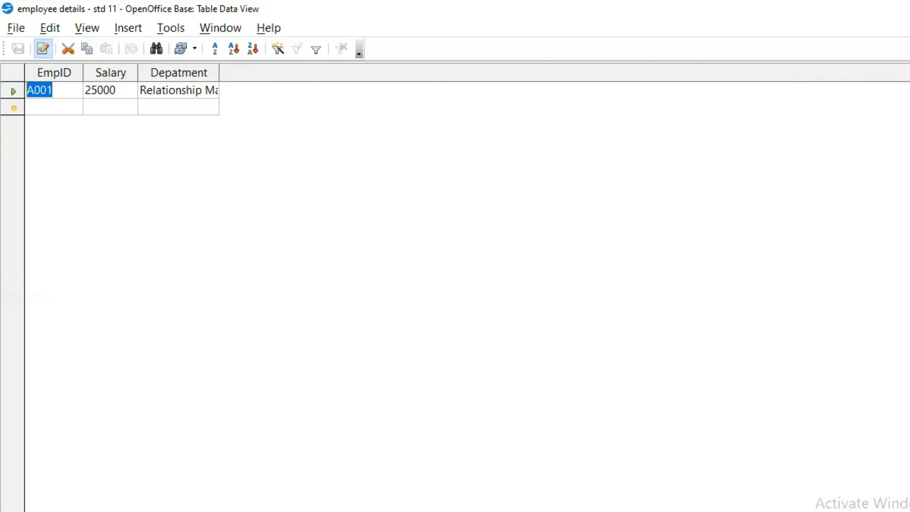
{"action": "key", "text": "ctrl+w"}
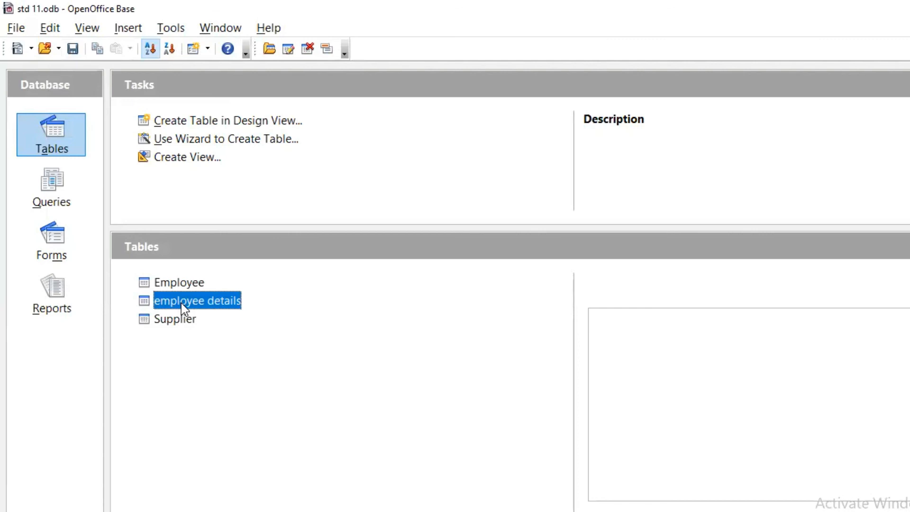
{"action": "double_click", "coordinate": [181, 303]}
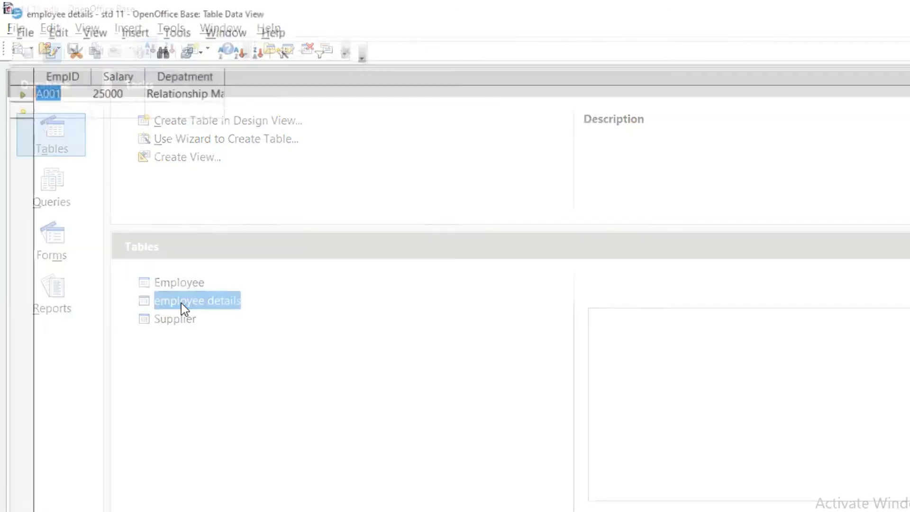
{"action": "left_click", "coordinate": [59, 107]}
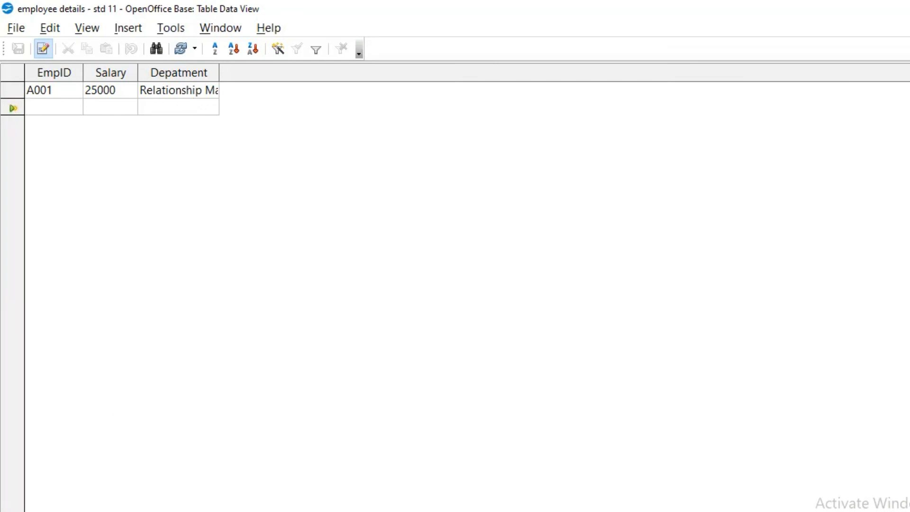
{"action": "left_click", "coordinate": [906, 8]}
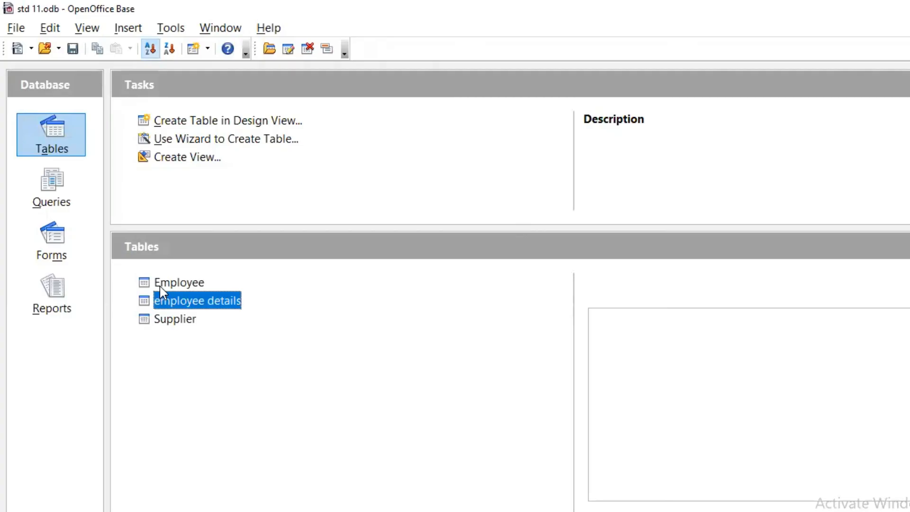
{"action": "double_click", "coordinate": [161, 284]}
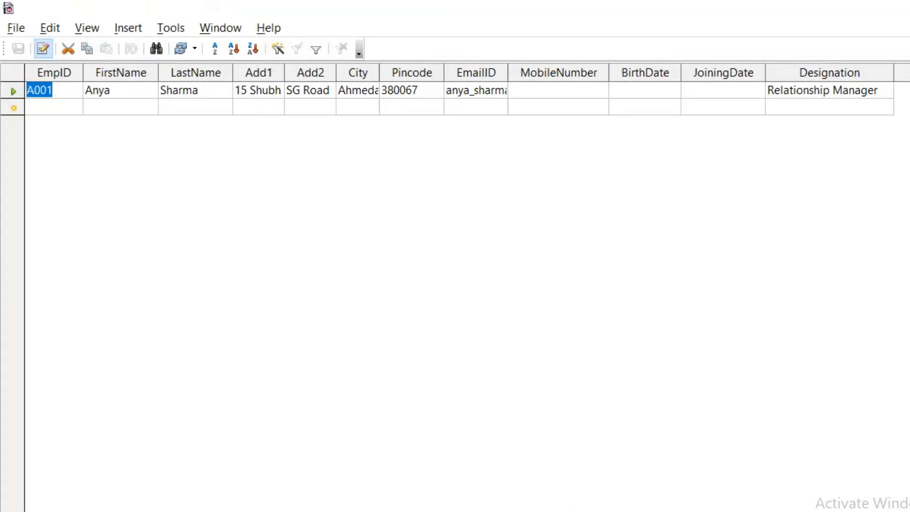
{"action": "left_click", "coordinate": [90, 510]}
{"action": "key", "text": "Down"}
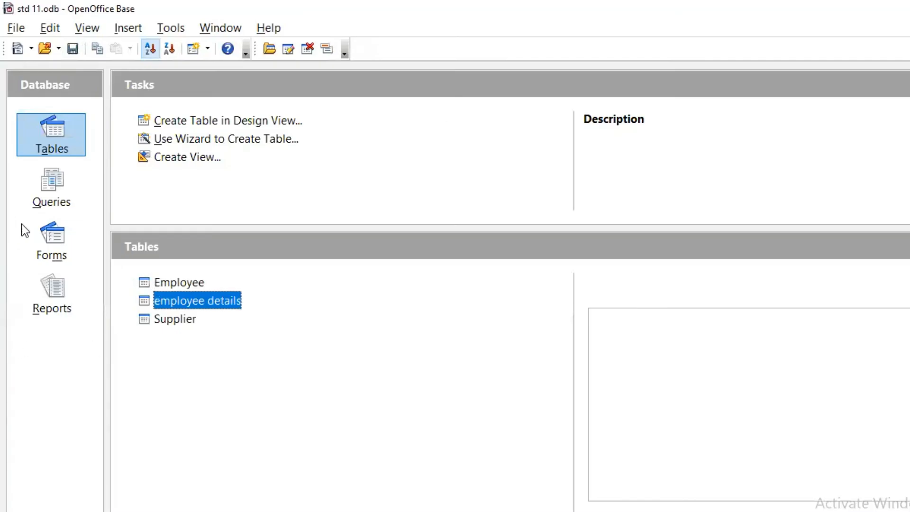
Create a new query in Design View and place the Employee table in its upper-left area
{"action": "right_click", "coordinate": [352, 319]}
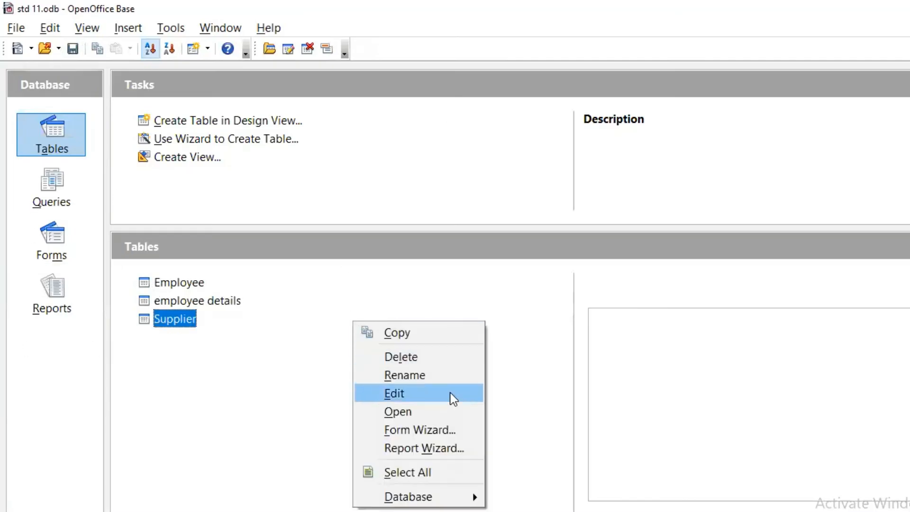
{"action": "left_click", "coordinate": [56, 195]}
{"action": "left_click", "coordinate": [56, 195]}
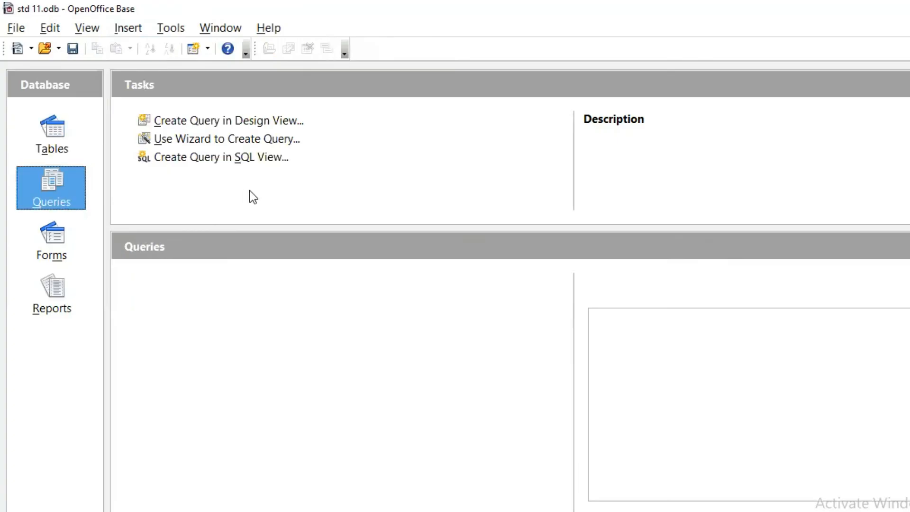
{"action": "left_click", "coordinate": [223, 124]}
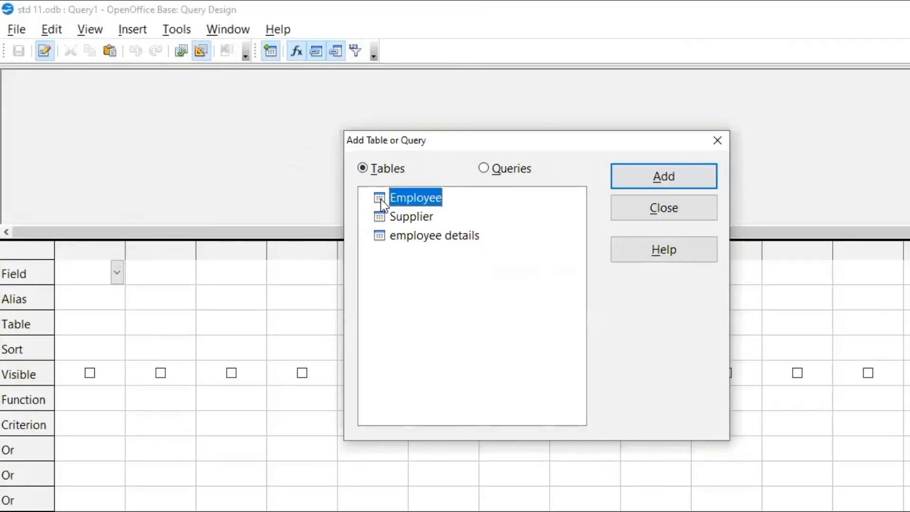
{"action": "left_click", "coordinate": [645, 185]}
{"action": "right_click", "coordinate": [371, 113]}
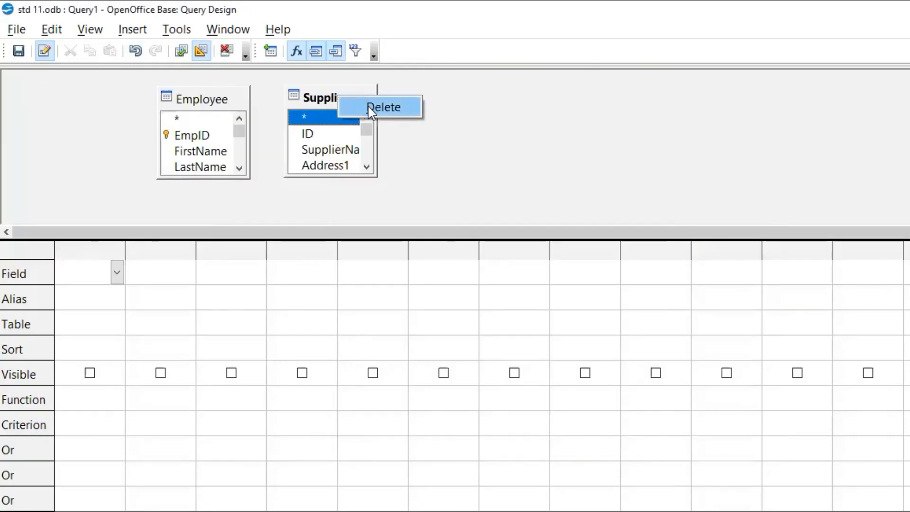
{"action": "left_click", "coordinate": [371, 109]}
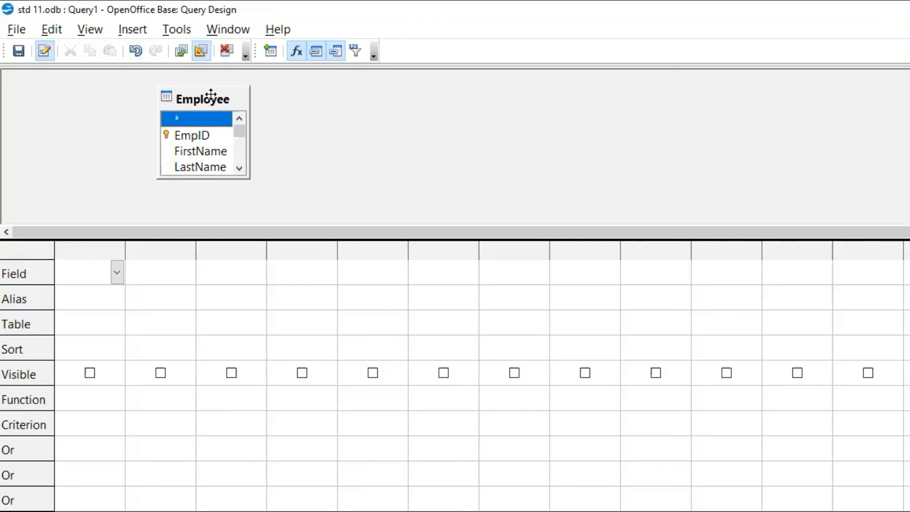
{"action": "left_click_drag", "start_coordinate": [214, 94], "coordinate": [94, 79]}
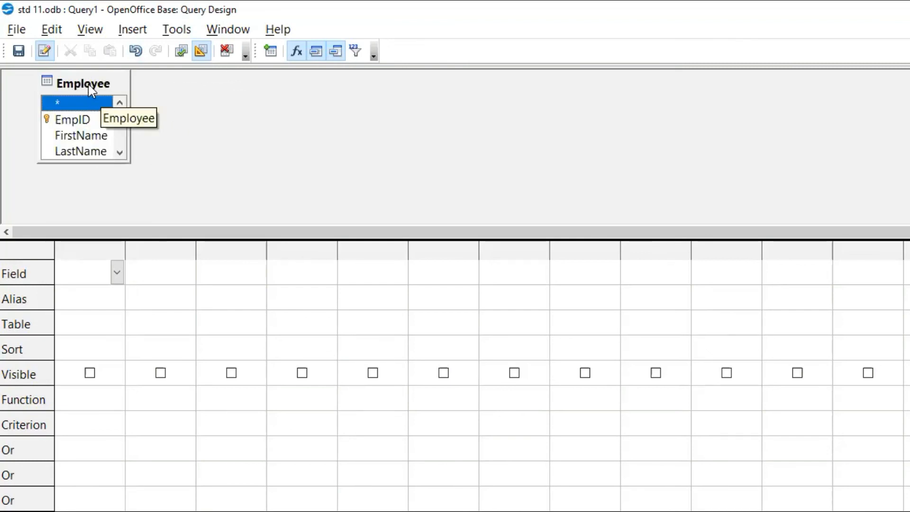
Add the employee details table to the query and place it to the right of the Employee table
{"action": "left_click", "coordinate": [132, 32]}
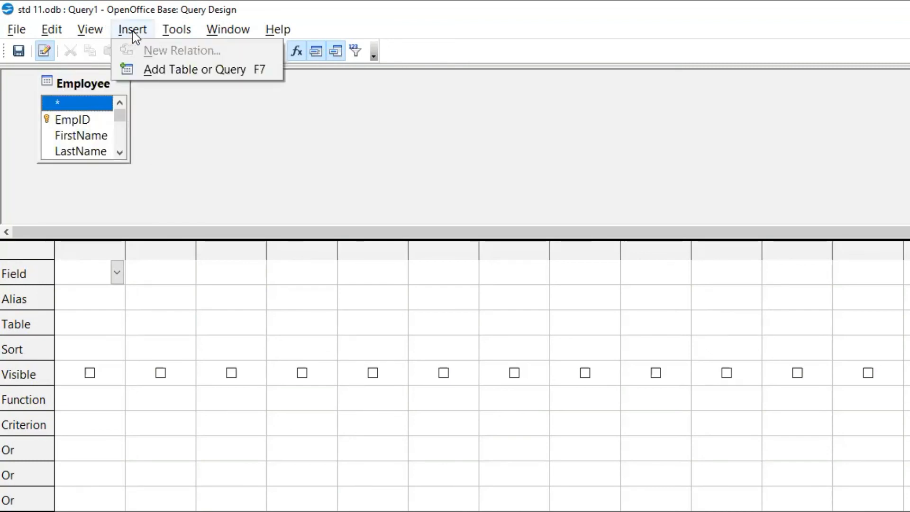
{"action": "left_click", "coordinate": [156, 69]}
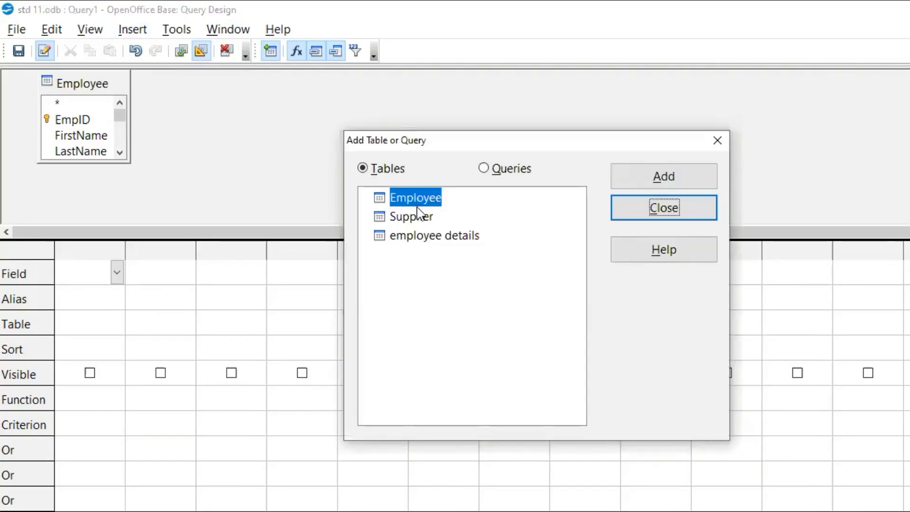
{"action": "left_click", "coordinate": [396, 235]}
{"action": "left_click", "coordinate": [663, 184]}
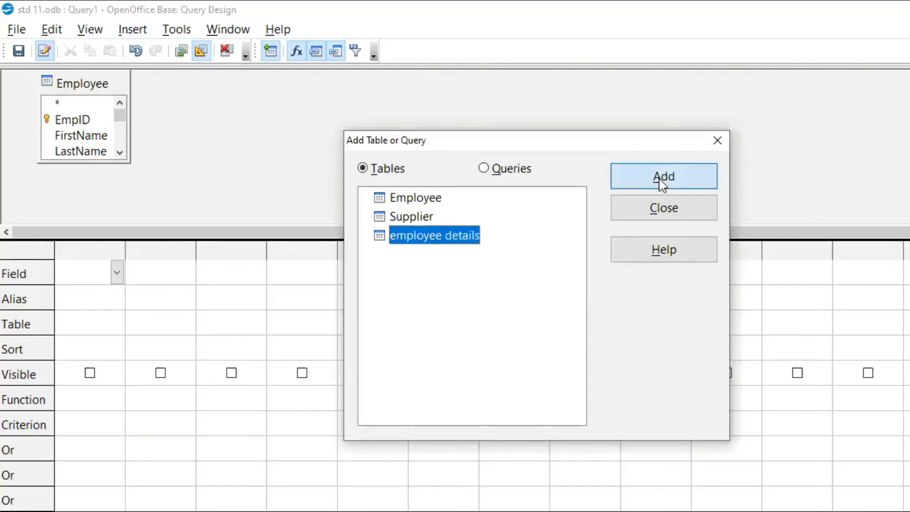
{"action": "left_click", "coordinate": [647, 208]}
{"action": "left_click_drag", "start_coordinate": [208, 97], "coordinate": [260, 88]}
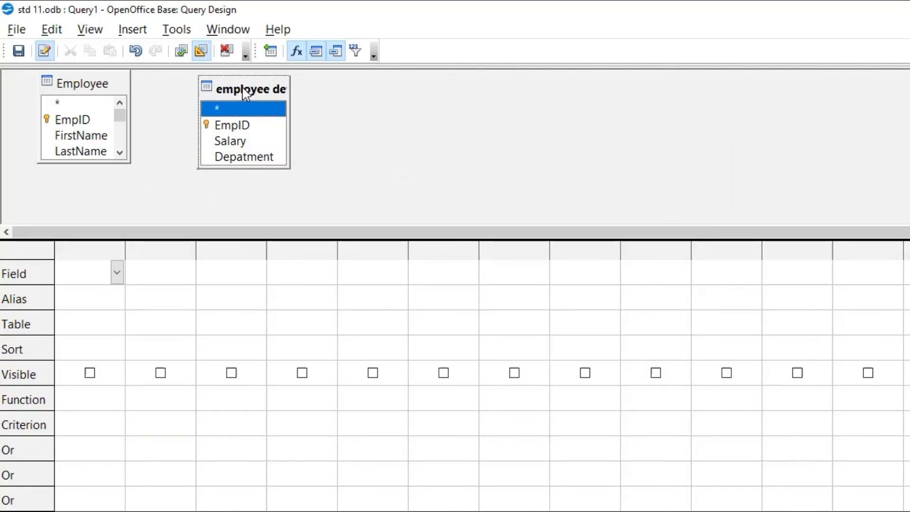
{"action": "left_click_drag", "start_coordinate": [257, 93], "coordinate": [261, 95]}
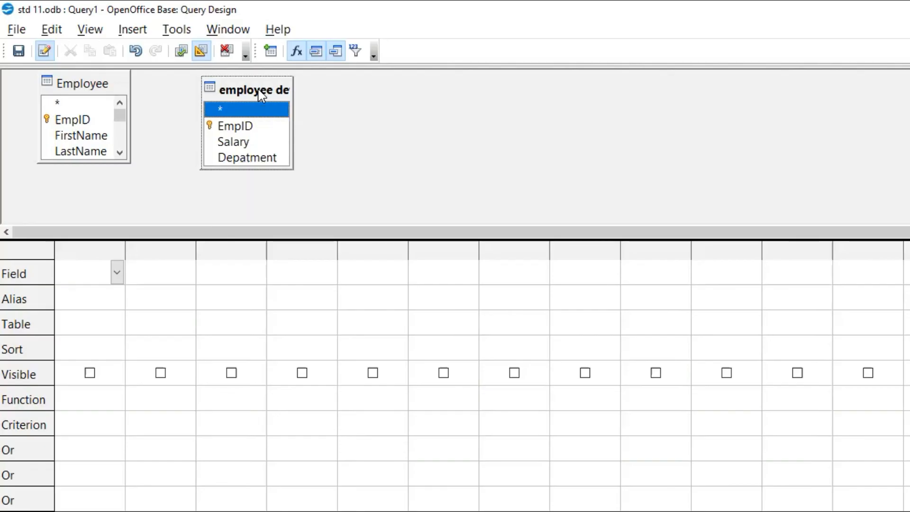
Add FirstName and LastName from Employee plus Salary and Depatment from employee details to the query, and join both tables on EmpID
{"action": "left_click", "coordinate": [120, 152]}
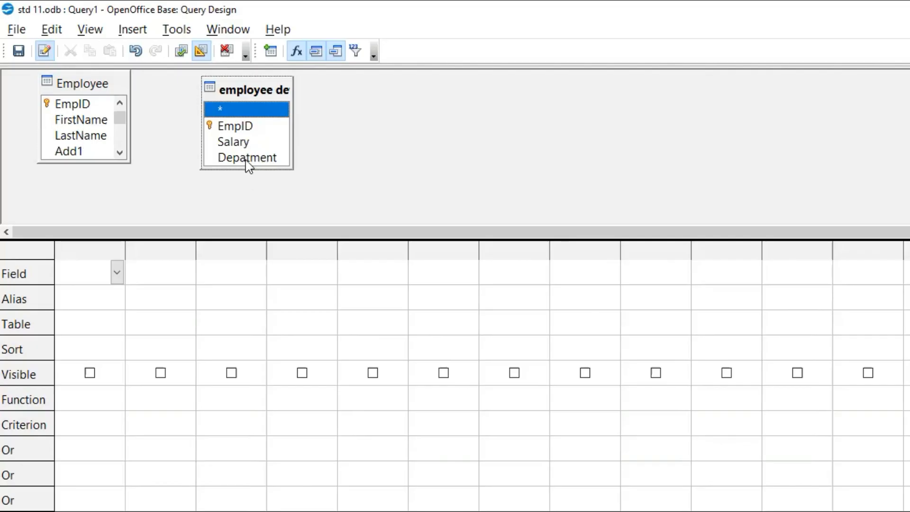
{"action": "double_click", "coordinate": [66, 124]}
{"action": "left_click_drag", "start_coordinate": [90, 151], "coordinate": [183, 274]}
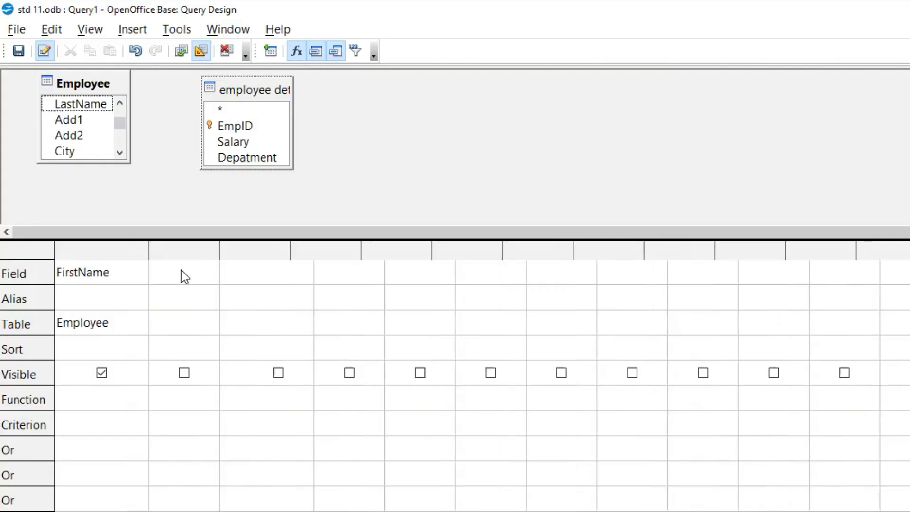
{"action": "left_click_drag", "start_coordinate": [247, 144], "coordinate": [364, 278]}
{"action": "left_click_drag", "start_coordinate": [118, 126], "coordinate": [216, 124]}
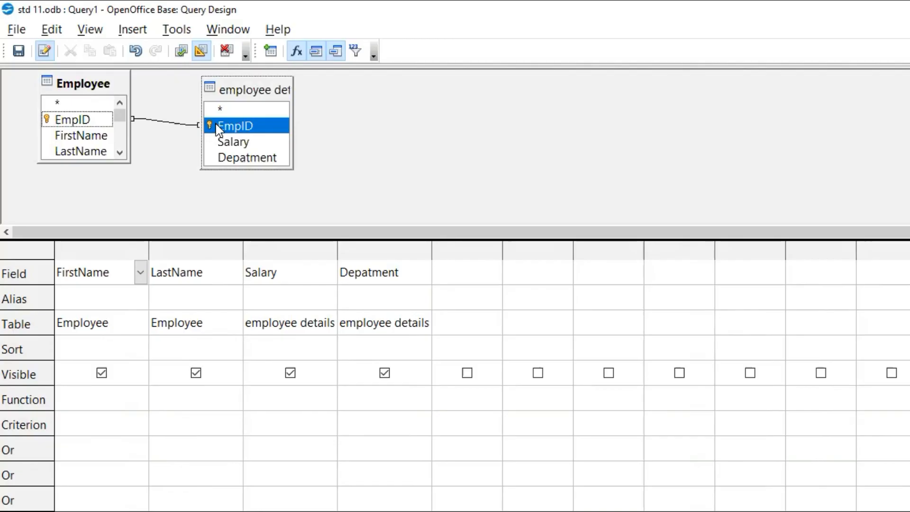
Examine the join properties of the EmpID link between Employee and employee details, including the join type and the fields involved
{"action": "left_click_drag", "start_coordinate": [238, 93], "coordinate": [273, 97]}
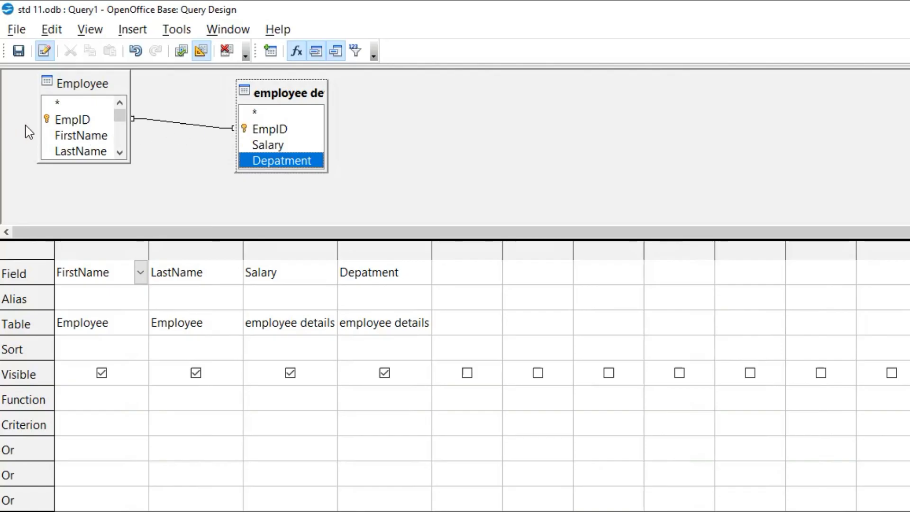
{"action": "double_click", "coordinate": [178, 125]}
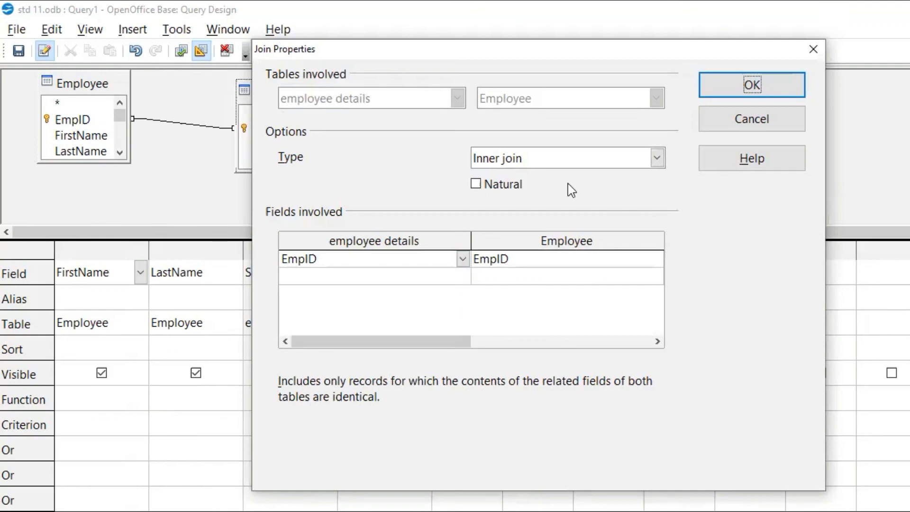
{"action": "left_click", "coordinate": [593, 153]}
{"action": "left_click", "coordinate": [593, 152]}
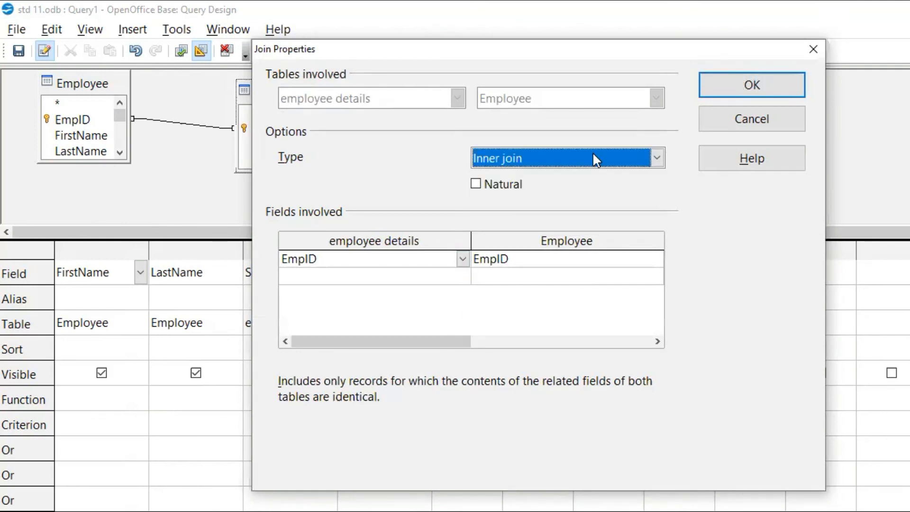
{"action": "left_click", "coordinate": [741, 127]}
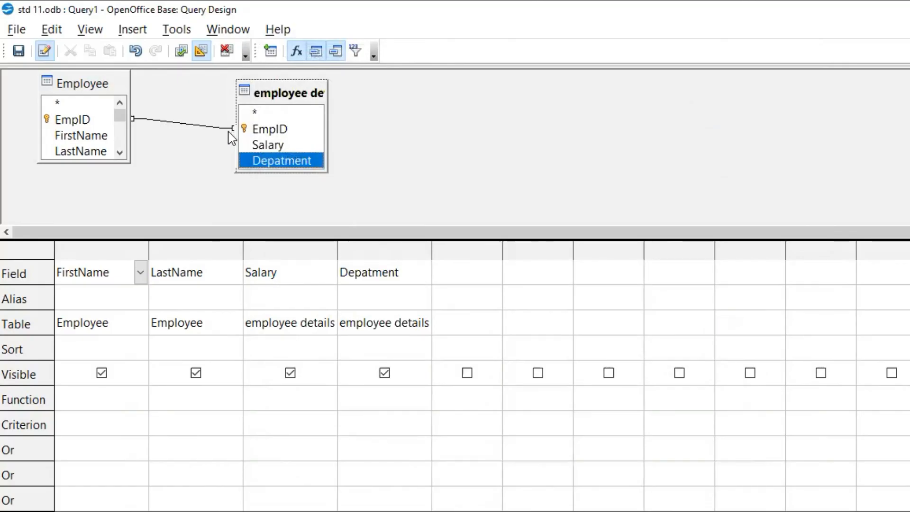
Reposition the Employee and employee details tables slightly lower and closer together in the query design
{"action": "left_click_drag", "start_coordinate": [315, 89], "coordinate": [305, 91]}
{"action": "mouse_move", "coordinate": [94, 86]}
{"action": "left_mouse_down"}
{"action": "mouse_move", "coordinate": [92, 99]}
{"action": "mouse_move", "coordinate": [103, 97]}
{"action": "left_mouse_up"}
{"action": "mouse_move", "coordinate": [264, 91]}
{"action": "left_mouse_down"}
{"action": "mouse_move", "coordinate": [258, 112]}
{"action": "mouse_move", "coordinate": [262, 98]}
{"action": "left_mouse_up"}
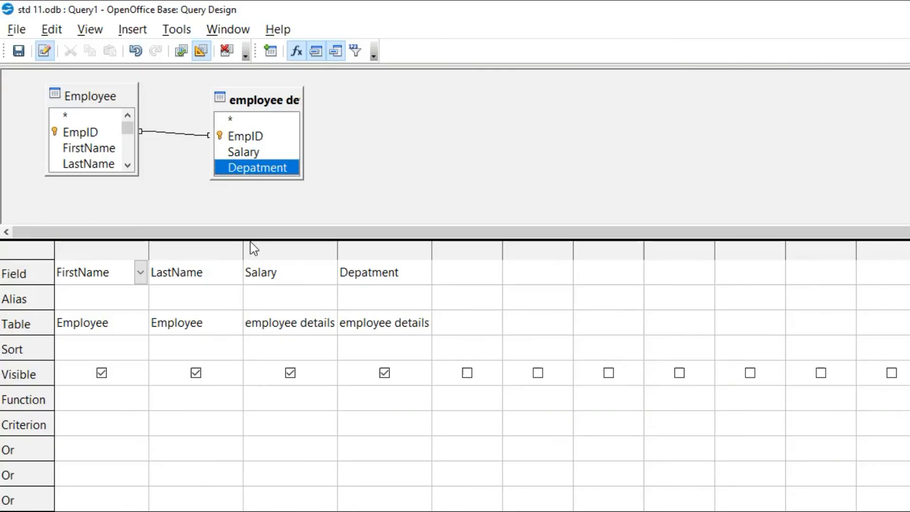
Save the query under the name Query1
{"action": "left_click", "coordinate": [19, 51]}
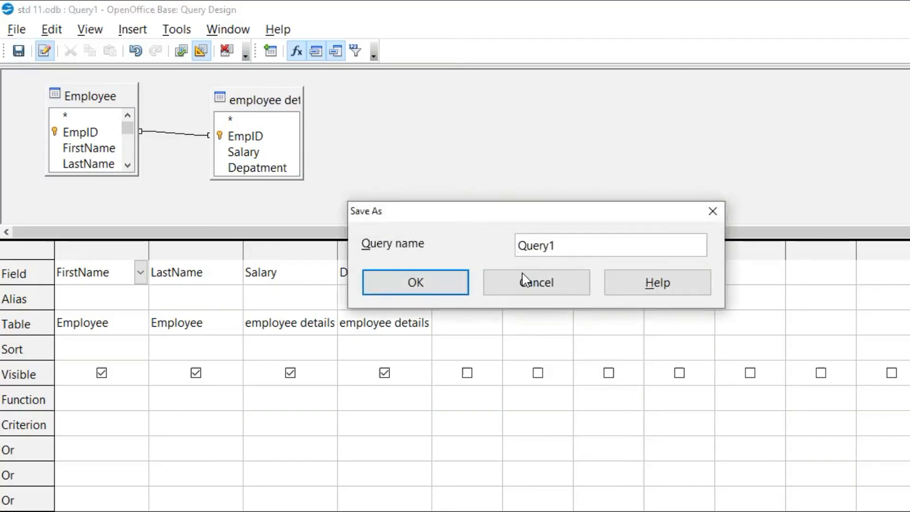
{"action": "left_click", "coordinate": [561, 245]}
{"action": "left_click_drag", "start_coordinate": [561, 245], "coordinate": [510, 245]}
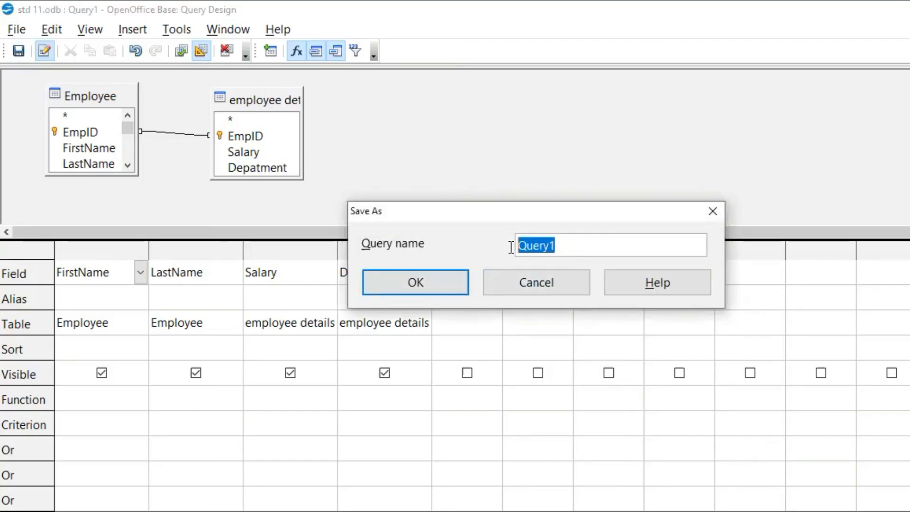
{"action": "left_click", "coordinate": [435, 286]}
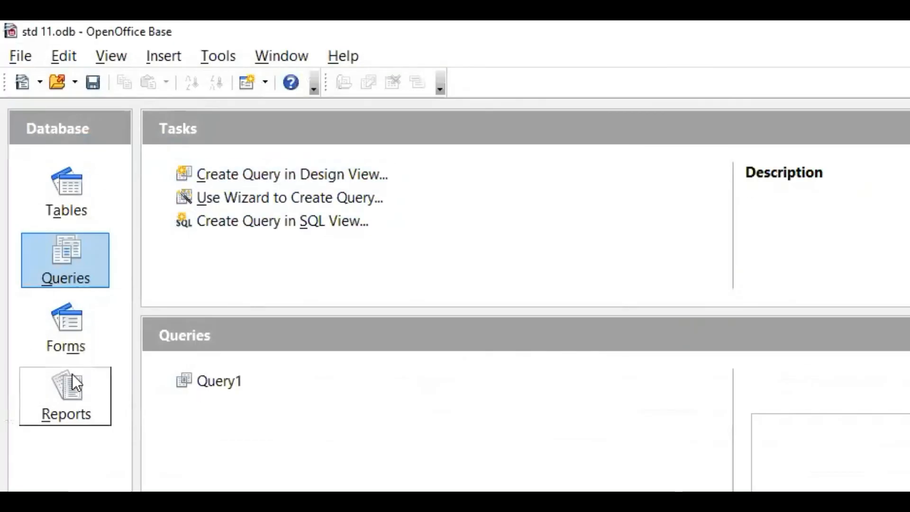
Open Query1 from the database's queries to view its records and fit the Depatment column width to its content
{"action": "left_click", "coordinate": [74, 205]}
{"action": "left_click", "coordinate": [69, 265]}
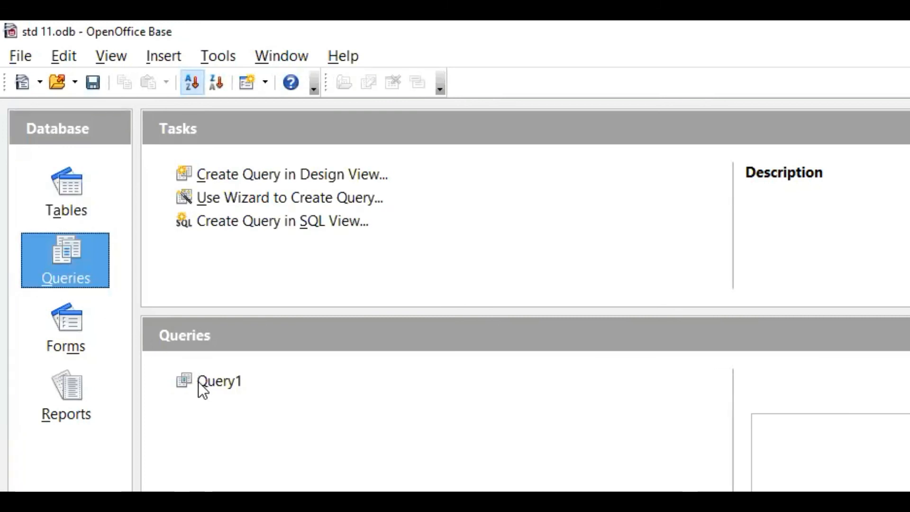
{"action": "double_click", "coordinate": [198, 382]}
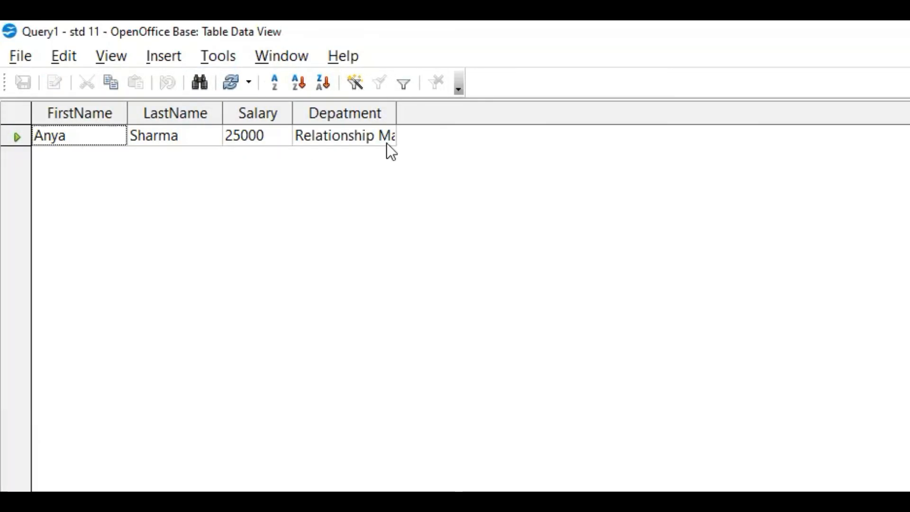
{"action": "double_click", "coordinate": [395, 112]}
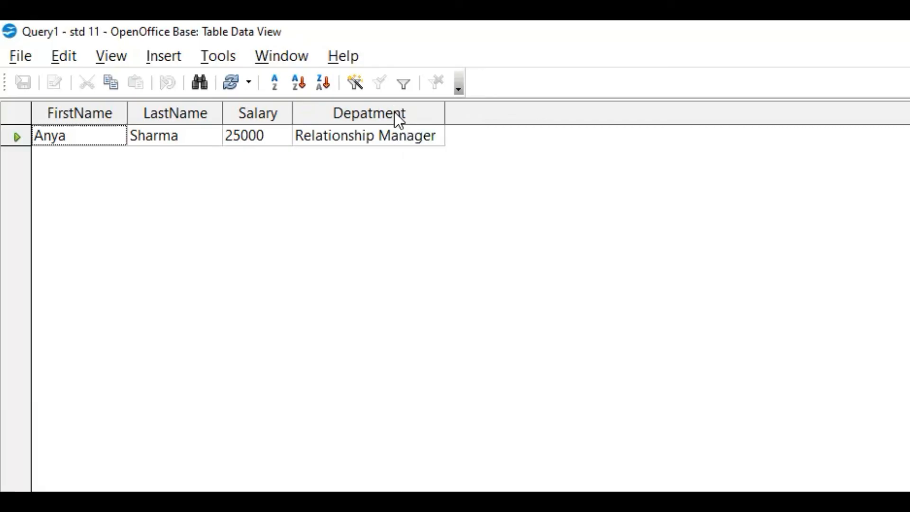